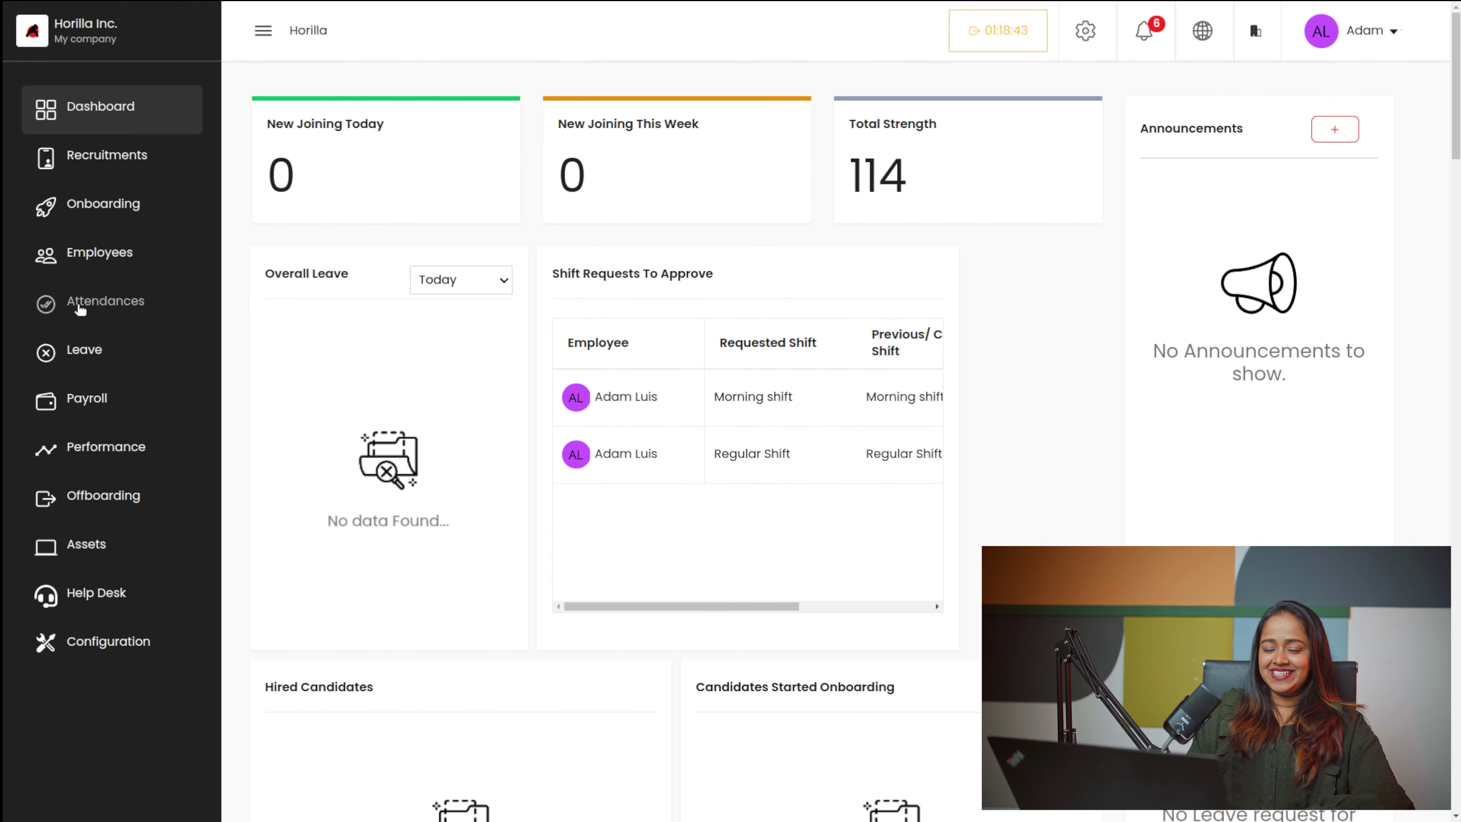
# - Examine the attendance dashboard's analytics, offline employees, hours chart, breaks, overtime and attendance validation sections
pyautogui.click(80, 306)
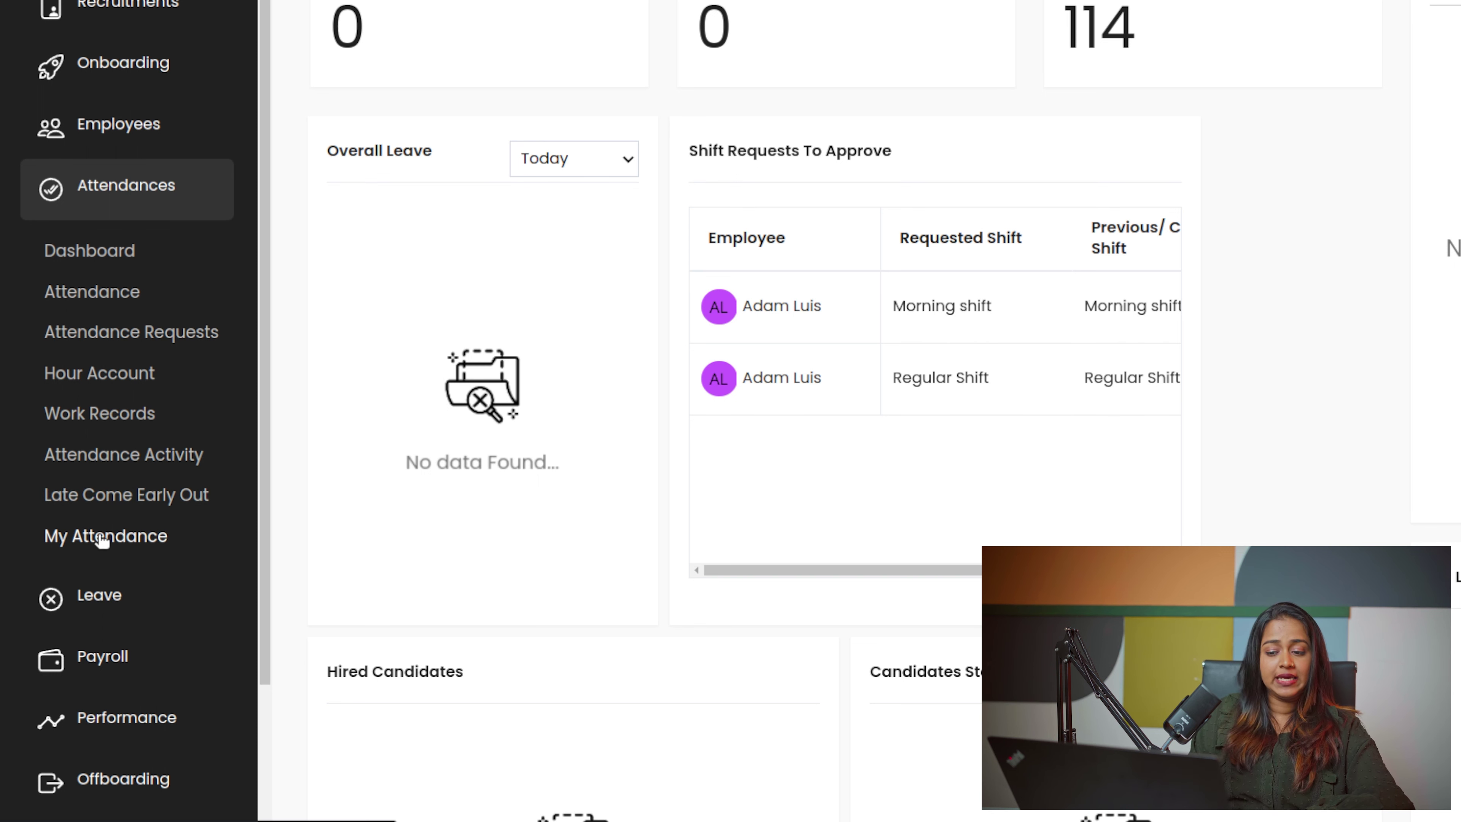
pyautogui.click(85, 246)
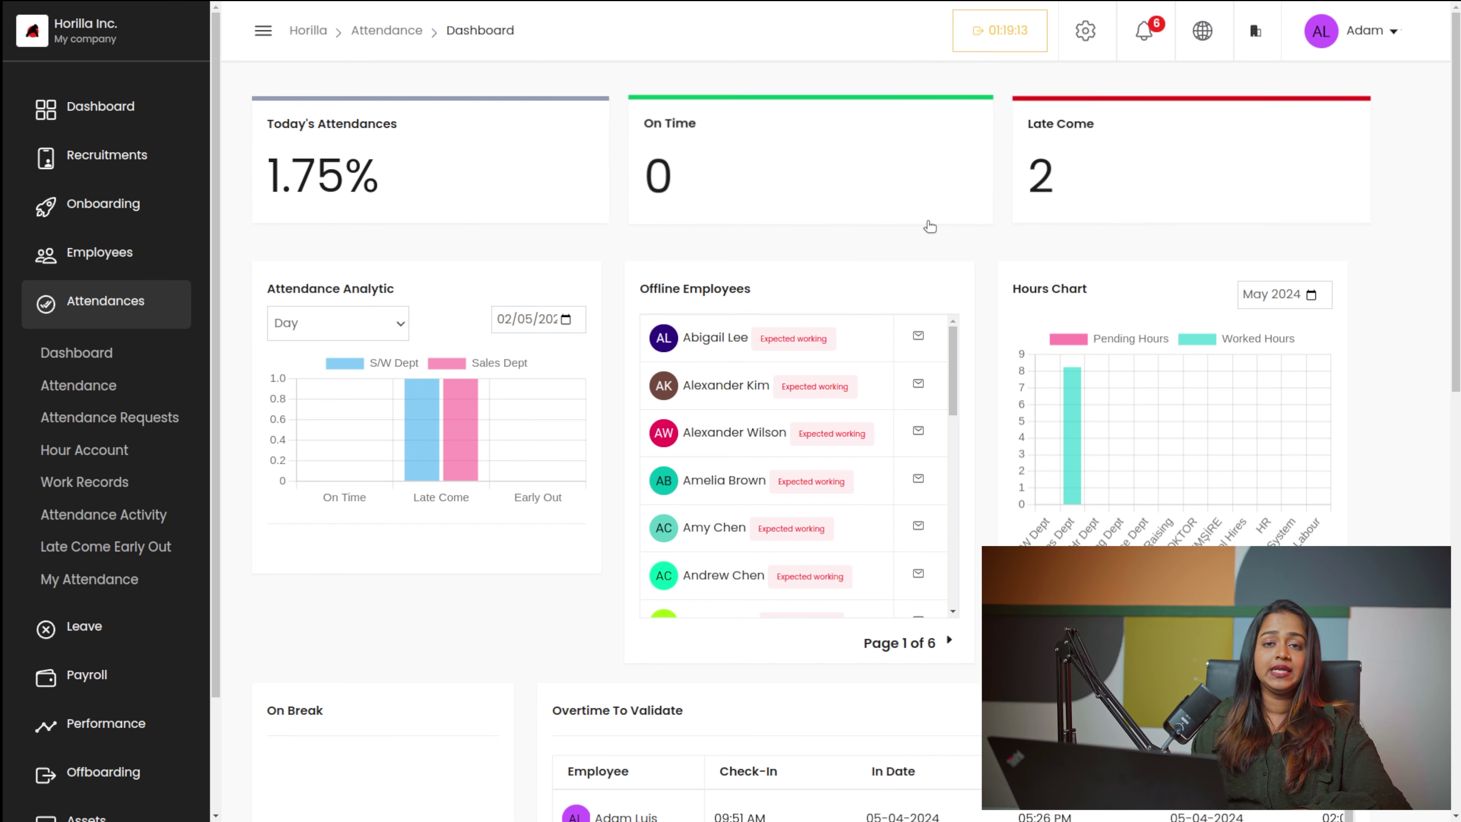
pyautogui.scroll(-4, 725, 299)
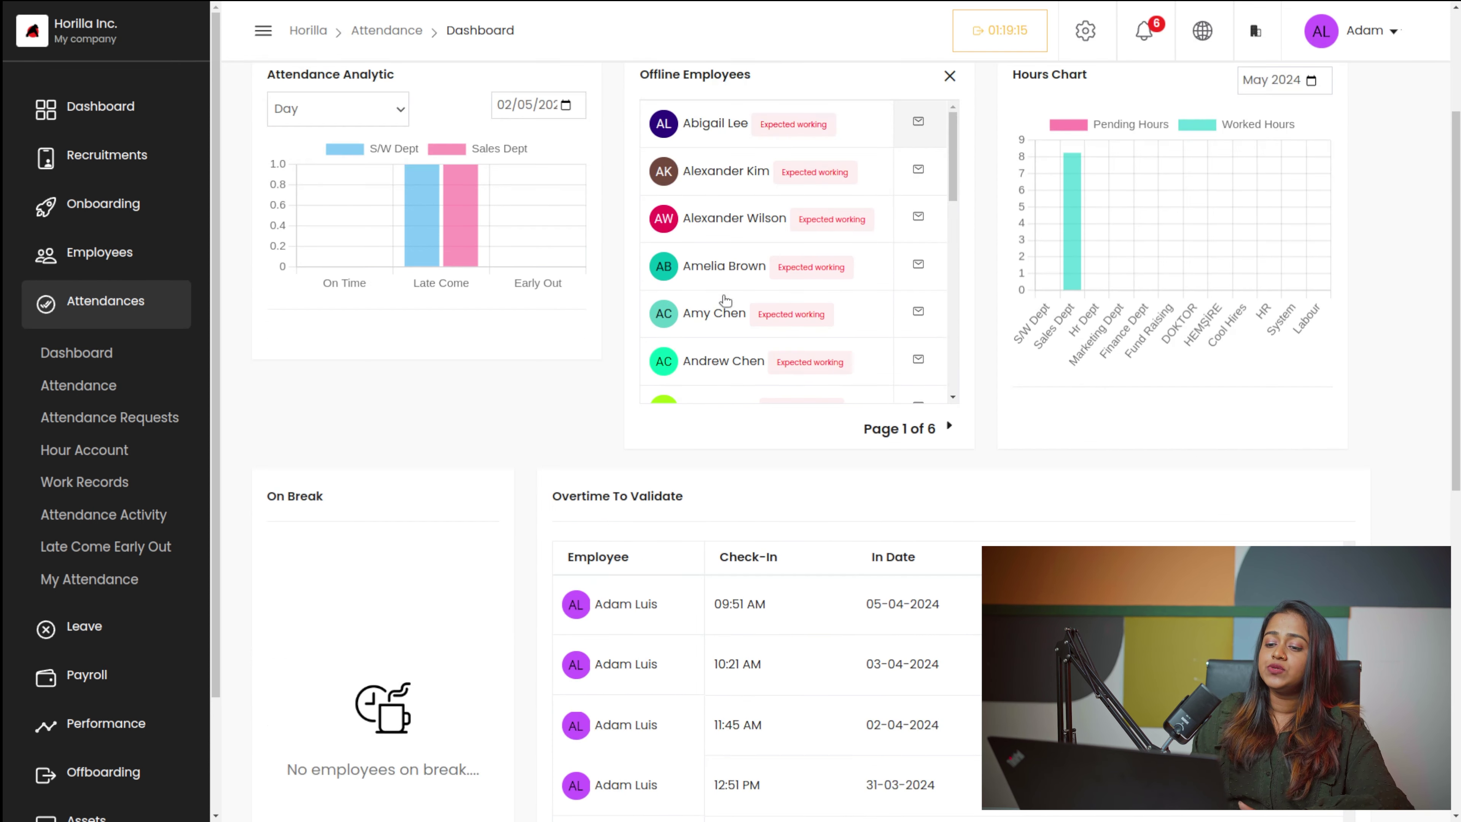
pyautogui.scroll(3, 725, 300)
pyautogui.scroll(-2, 726, 300)
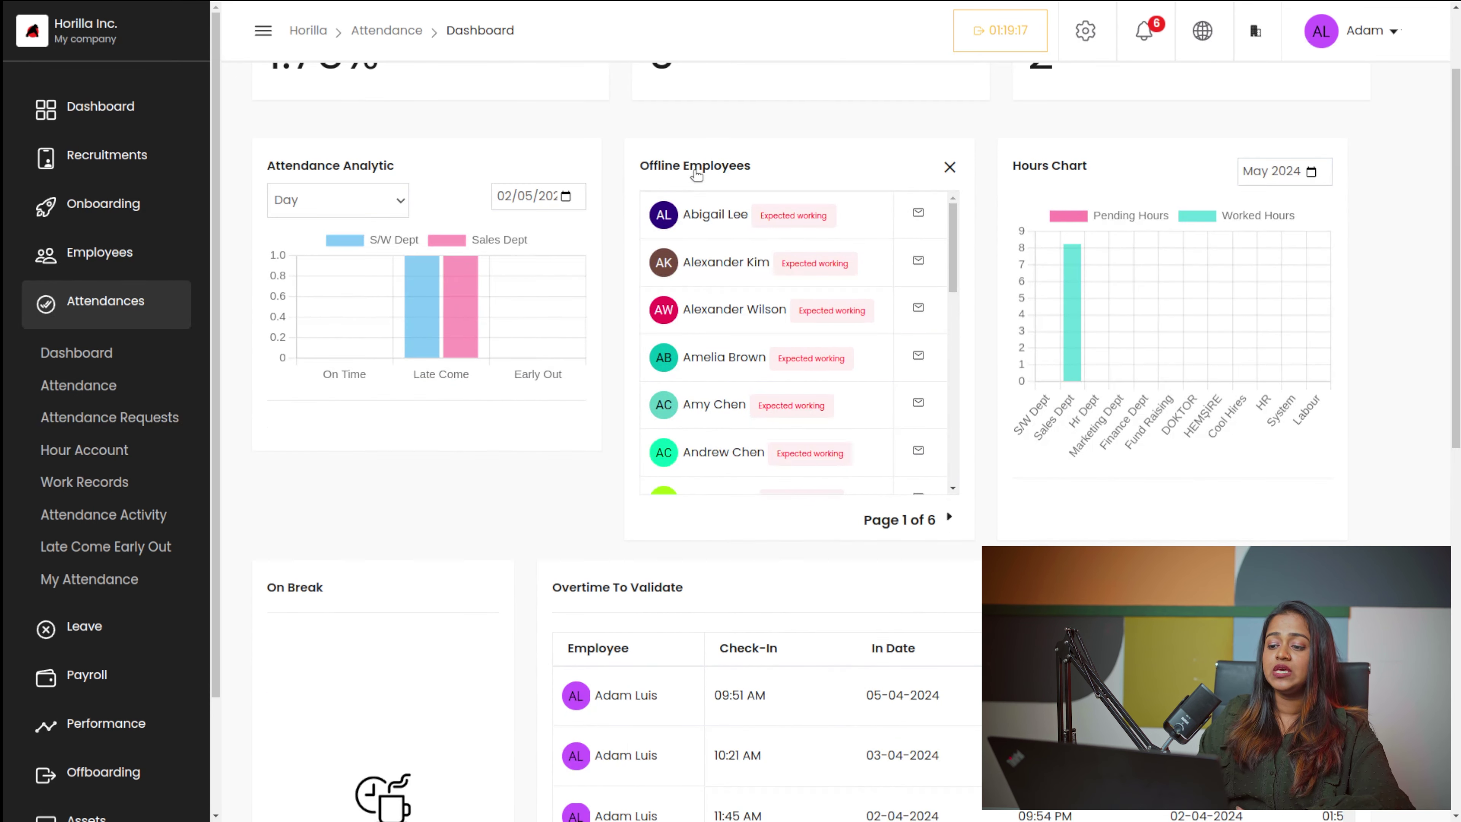
pyautogui.scroll(-5, 874, 354)
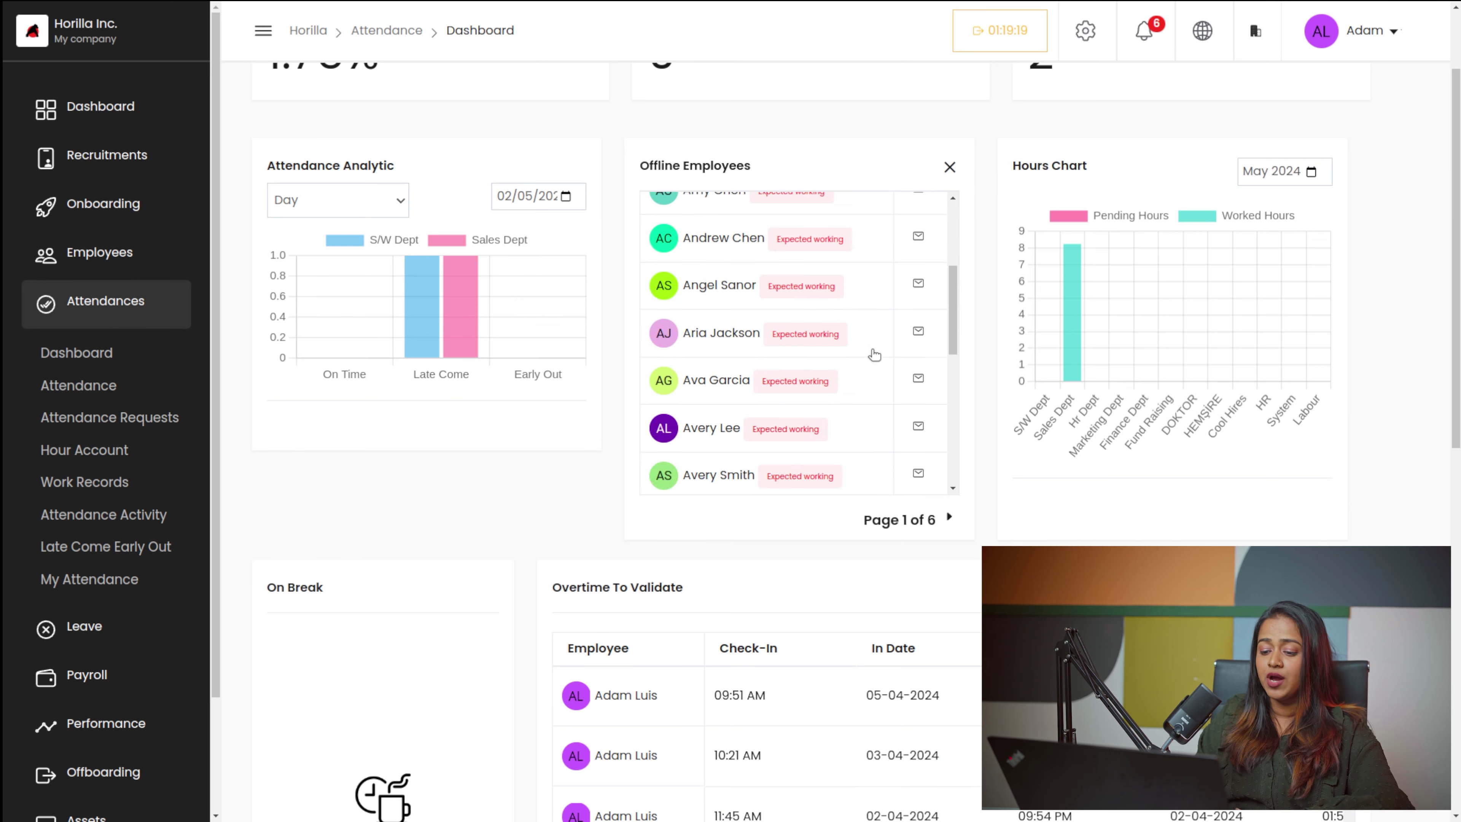
pyautogui.scroll(-7, 521, 453)
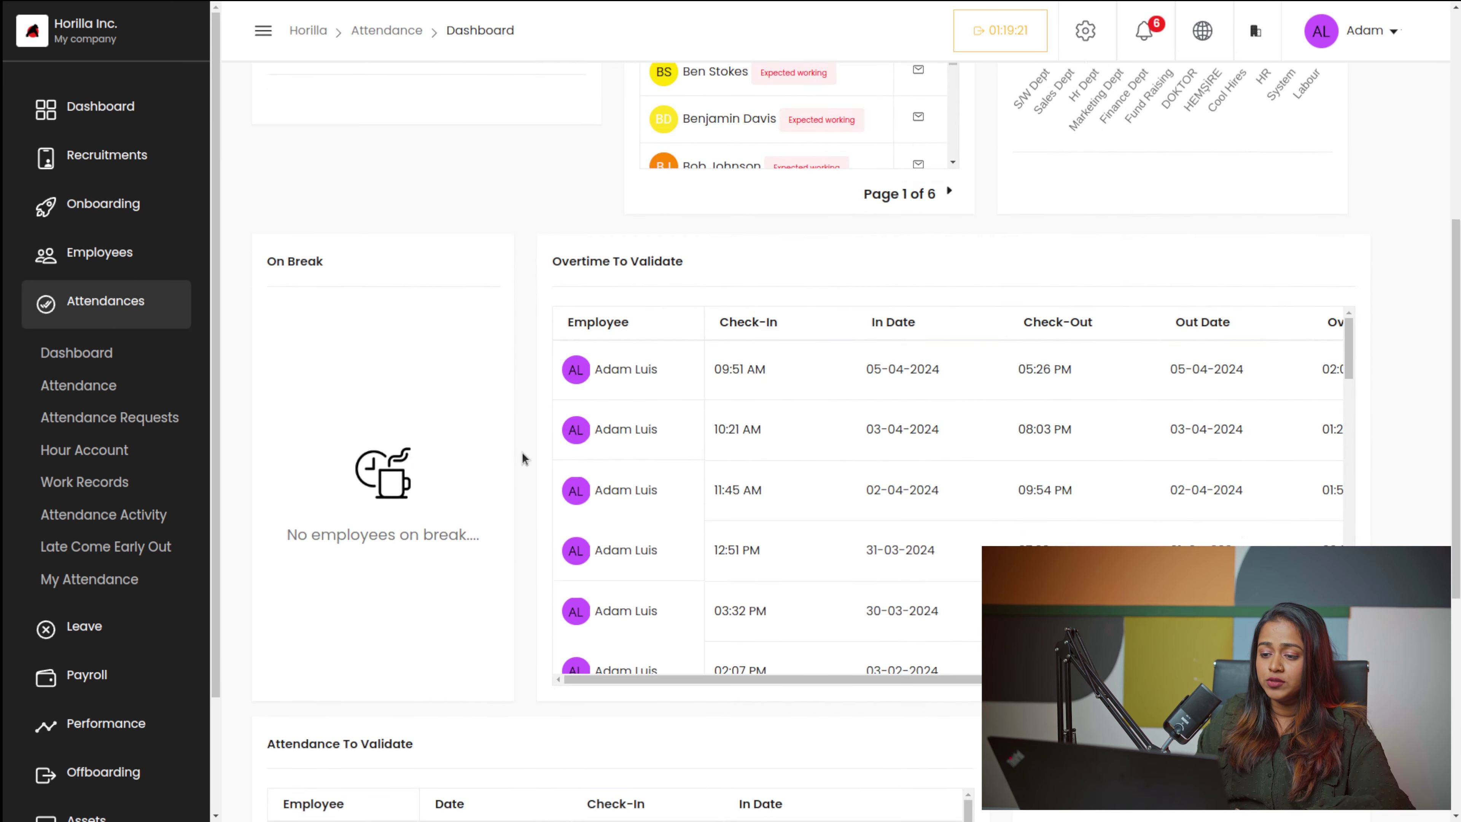
pyautogui.scroll(-3, 521, 452)
pyautogui.scroll(-6, 524, 456)
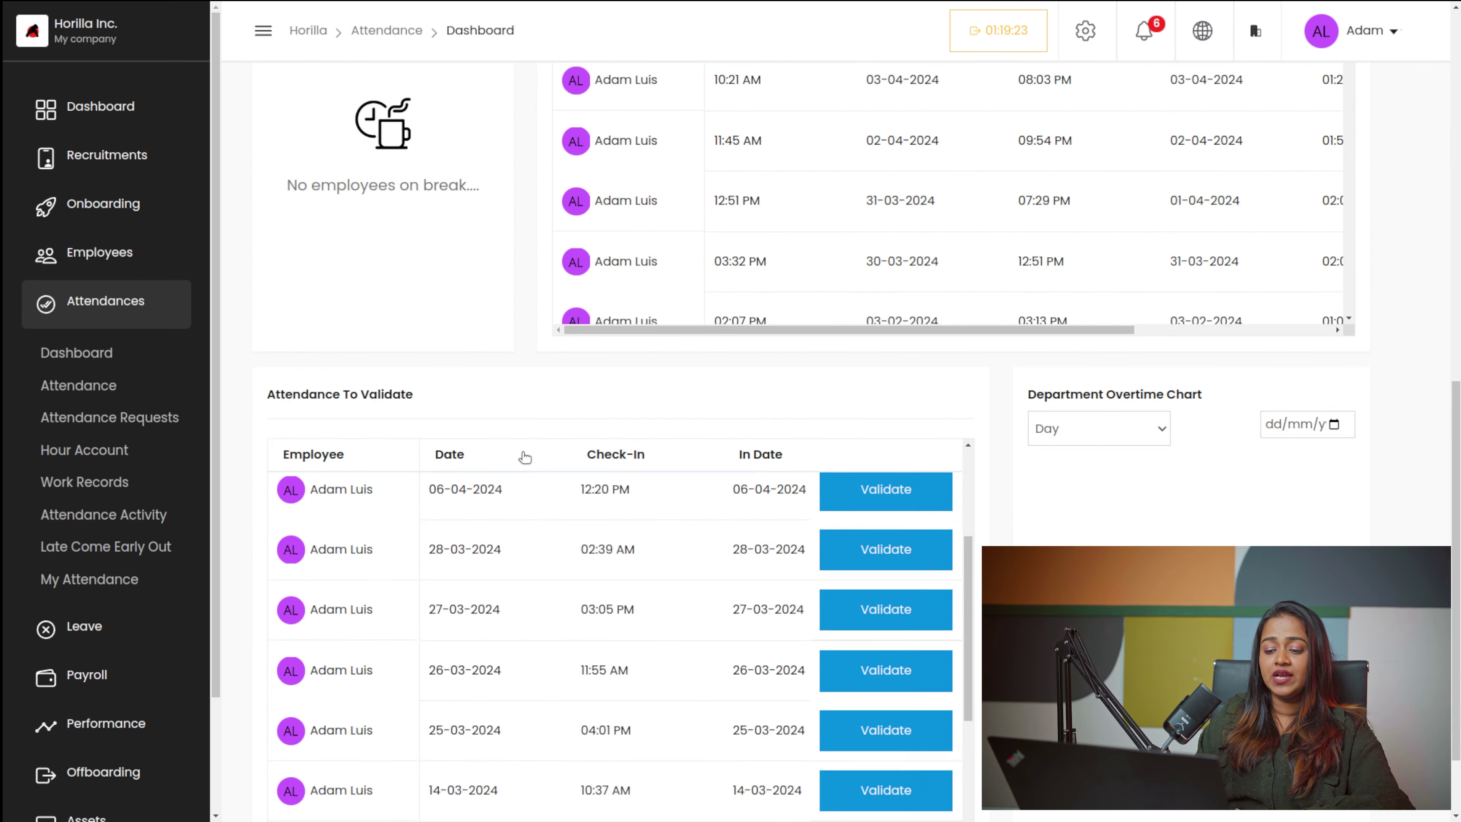
pyautogui.scroll(-2, 554, 364)
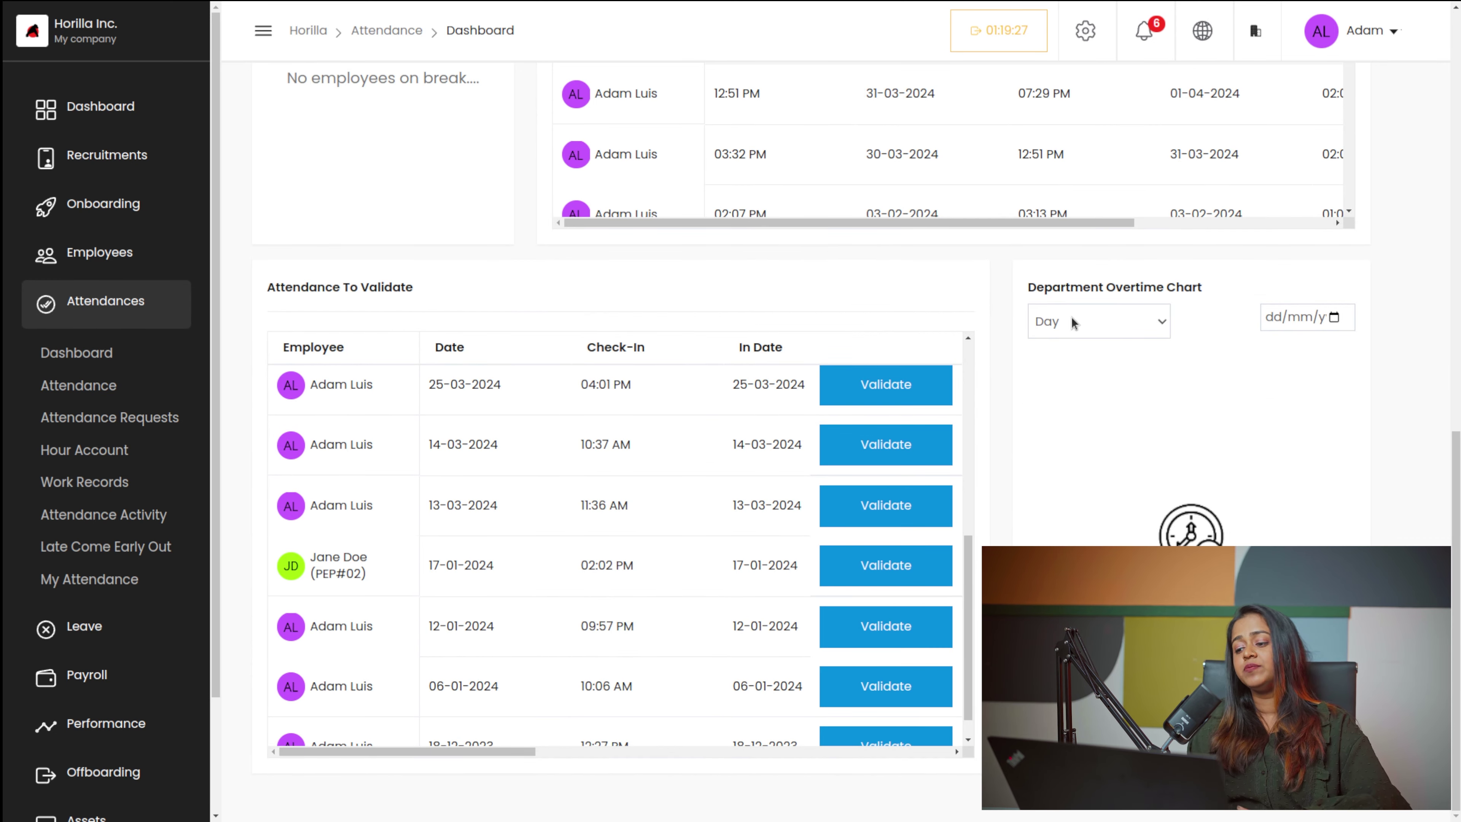
pyautogui.scroll(3, 1065, 393)
pyautogui.scroll(6, 1065, 394)
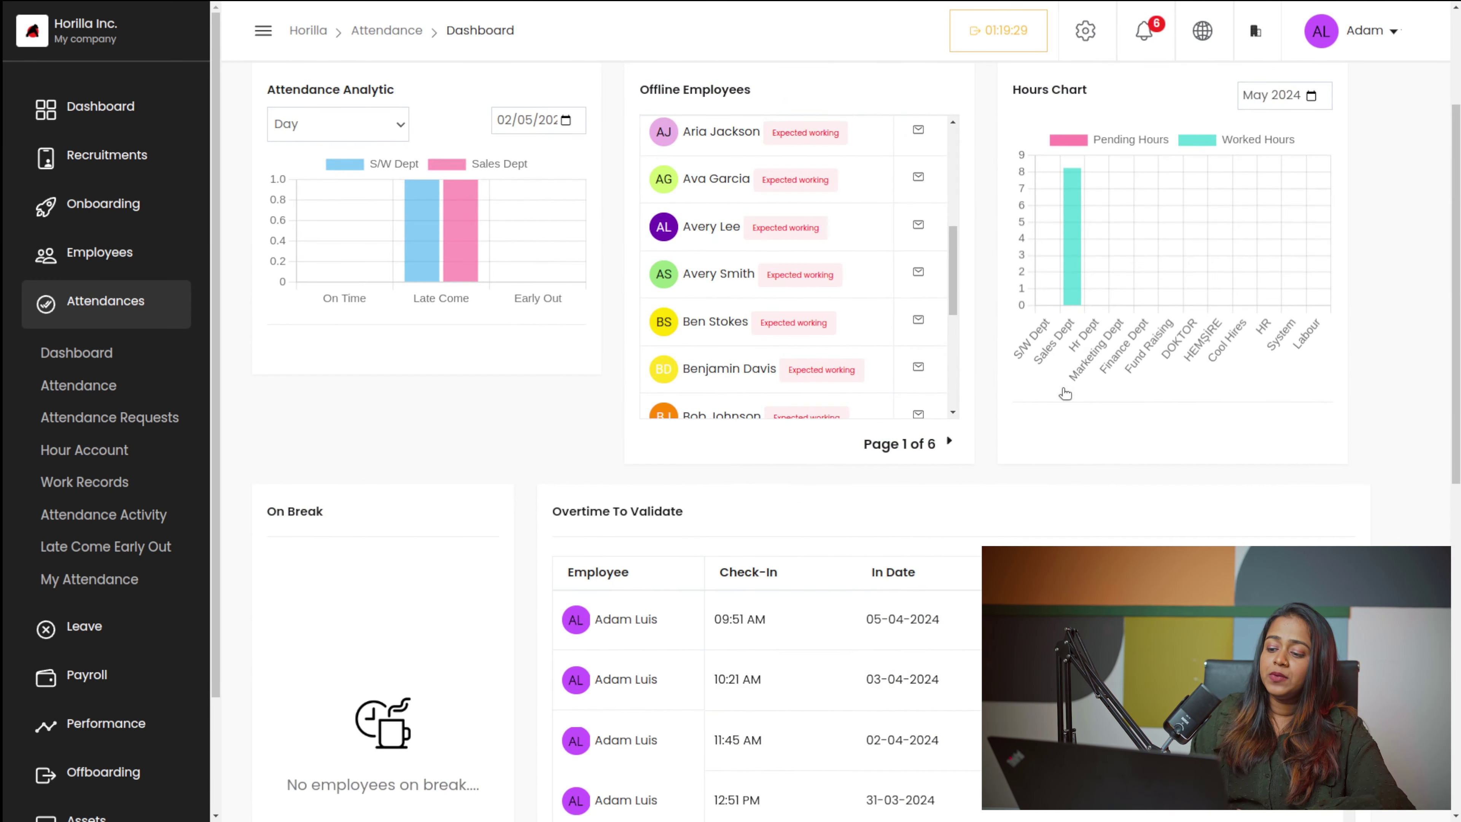
pyautogui.scroll(-4, 1065, 393)
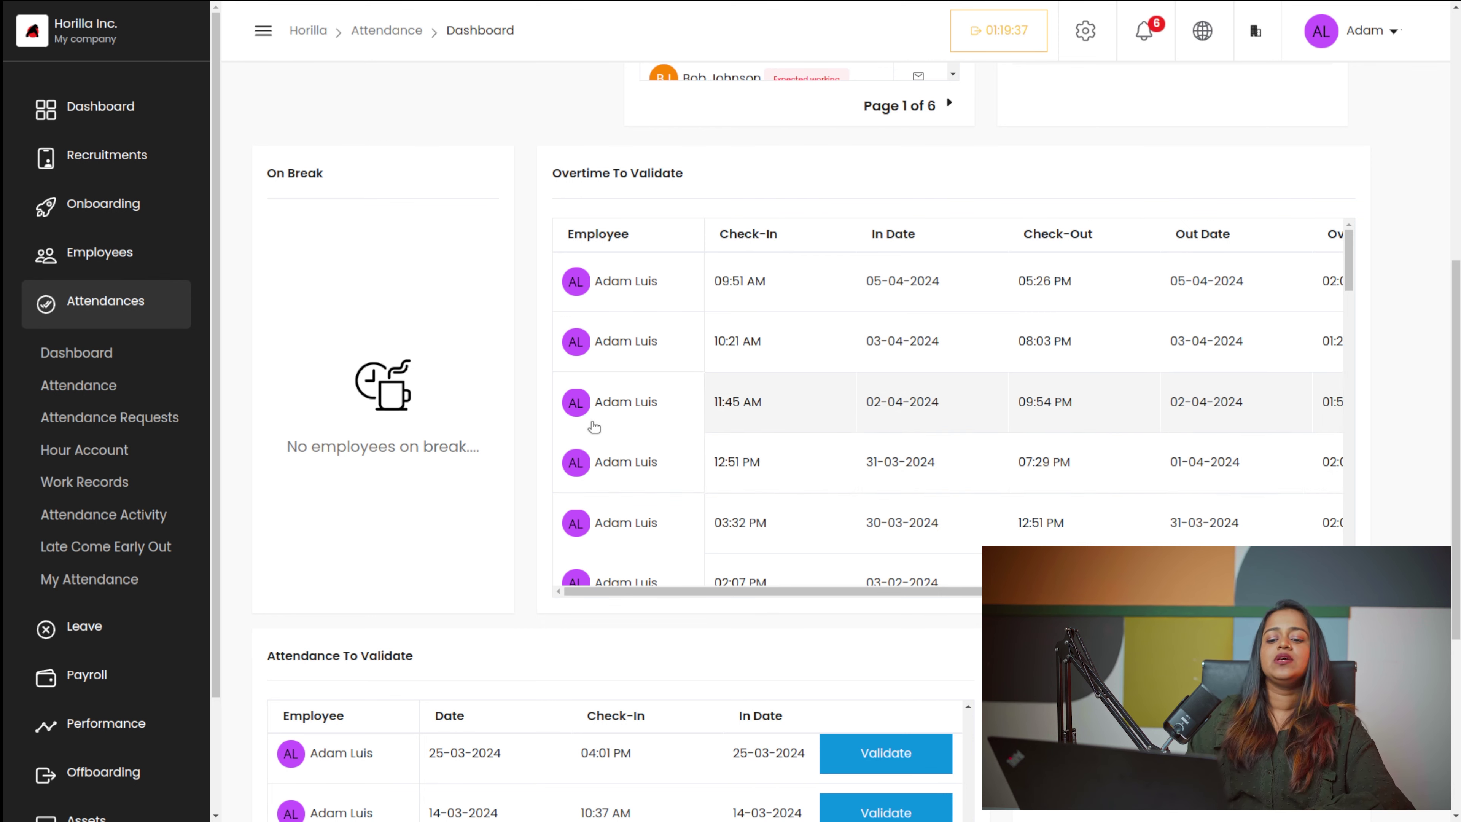
# - Examine the attendance records awaiting validation, including their shift, work type, hours, overtime and action columns
pyautogui.click(99, 388)
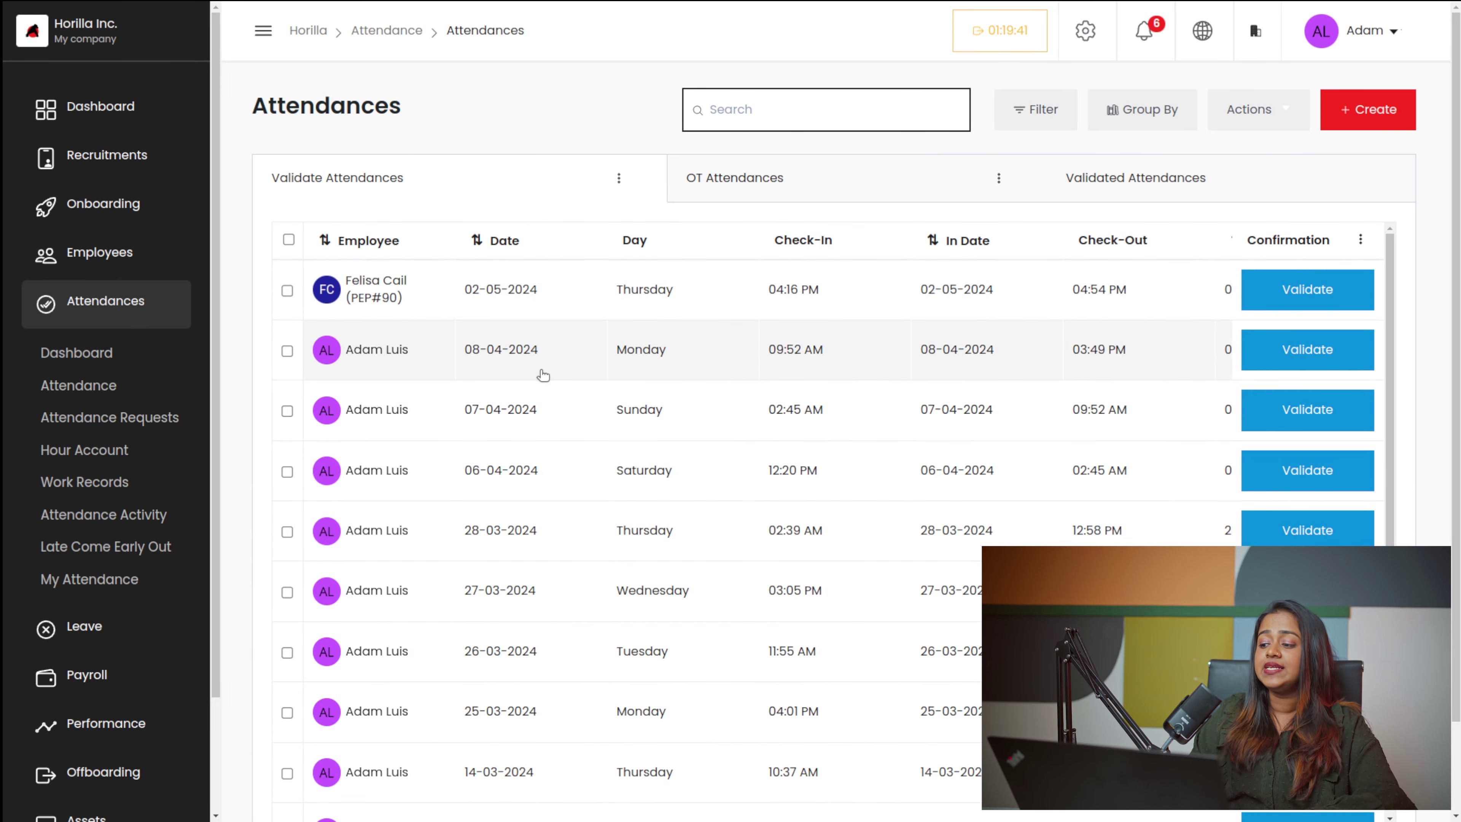
pyautogui.hscroll(5, 543, 375)
pyautogui.hscroll(-5, 543, 375)
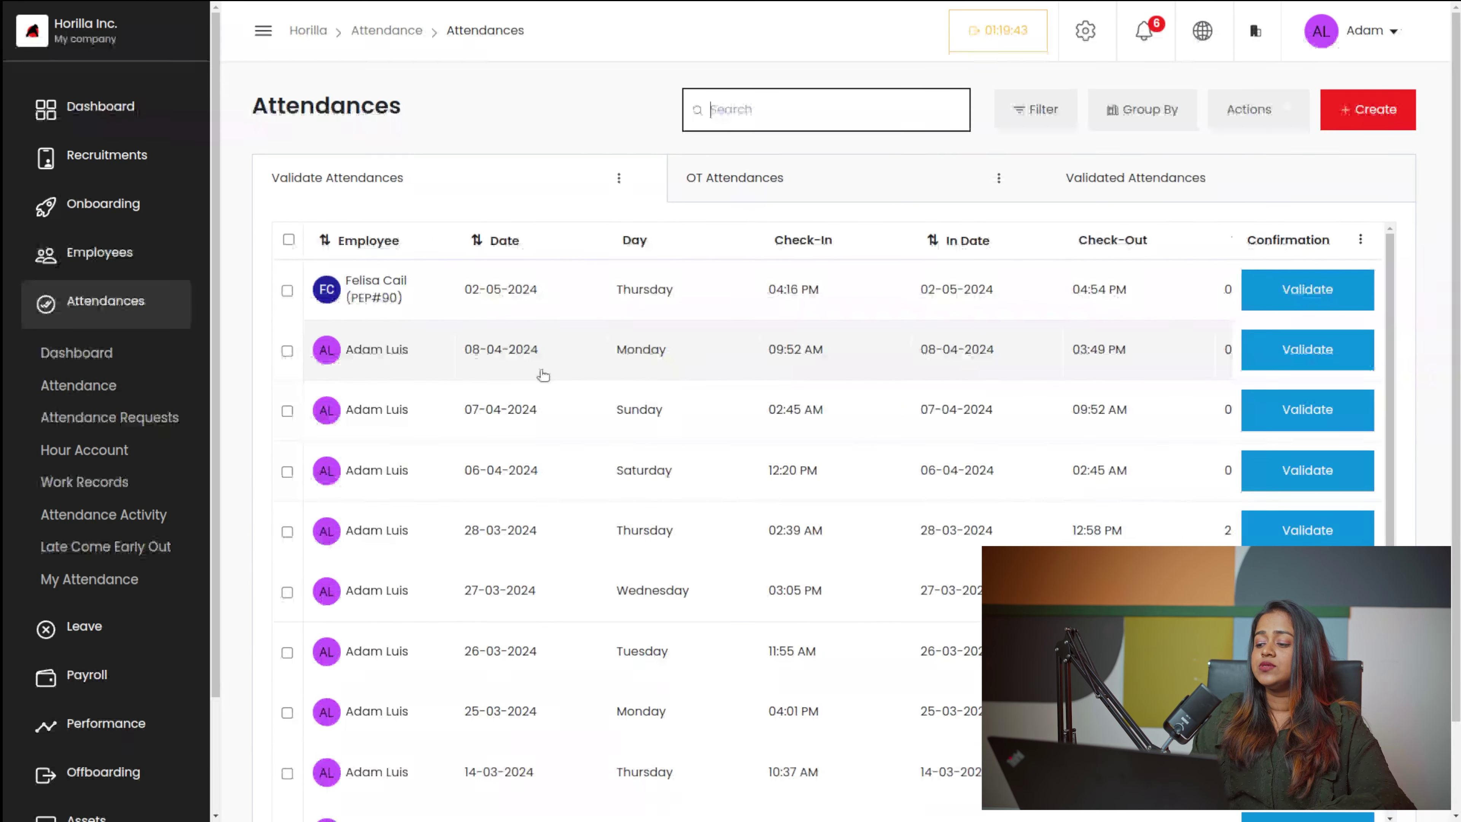
pyautogui.scroll(-1, 543, 375)
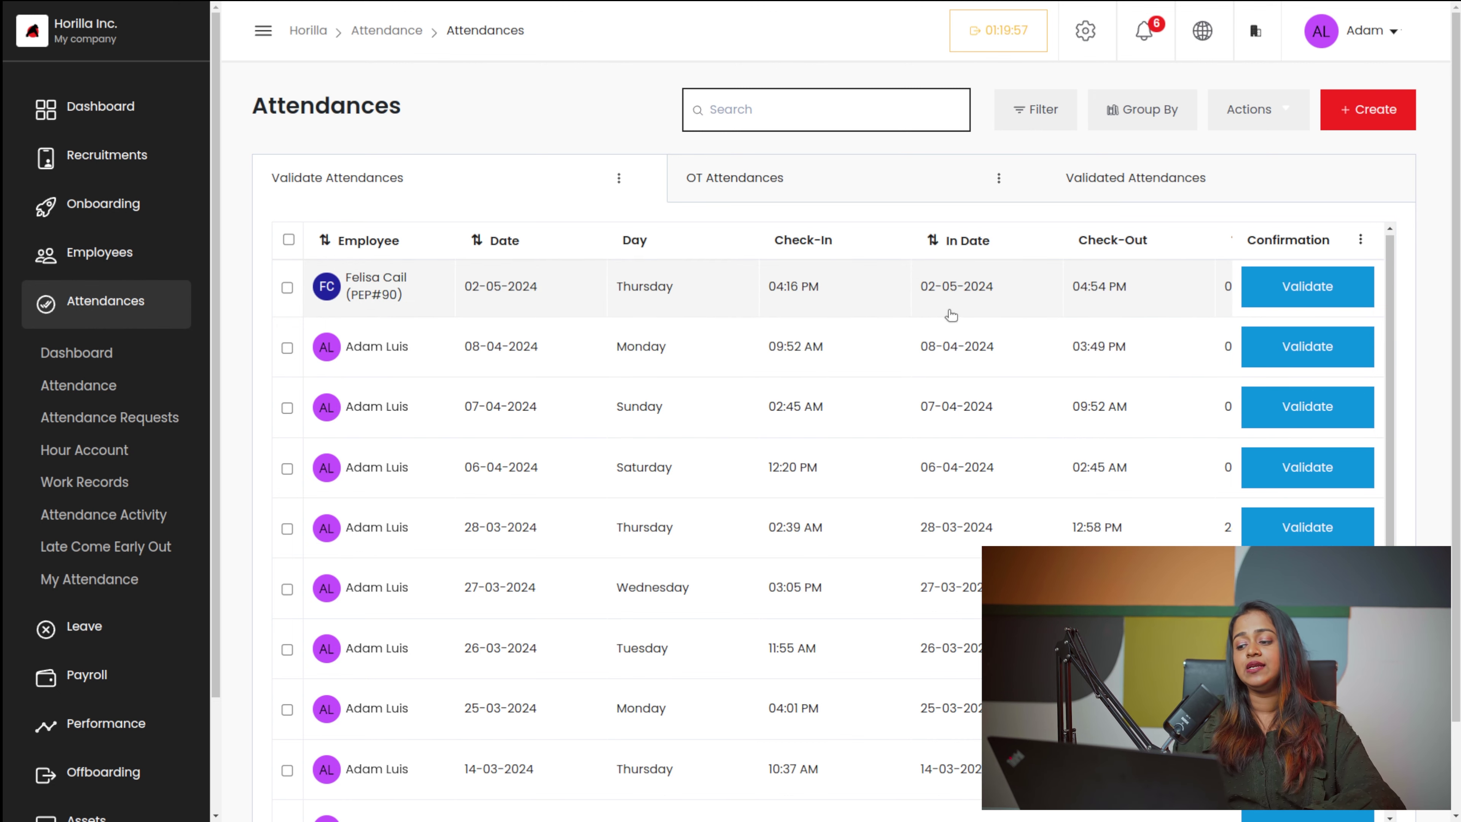
pyautogui.hscroll(10, 978, 316)
pyautogui.hscroll(3, 1048, 326)
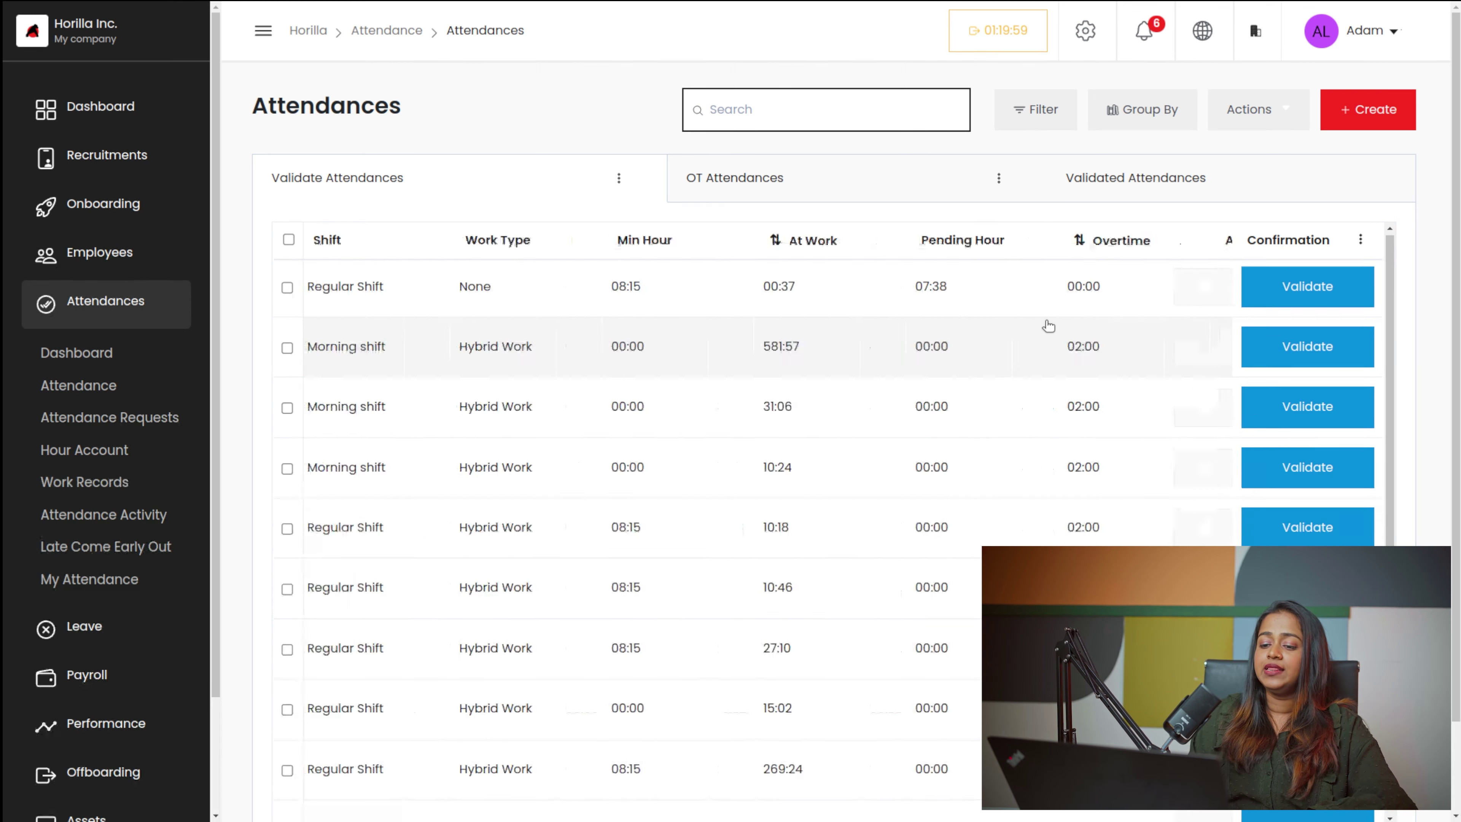
pyautogui.hscroll(-5, 1049, 326)
pyautogui.hscroll(3, 1048, 326)
pyautogui.hscroll(5, 1048, 326)
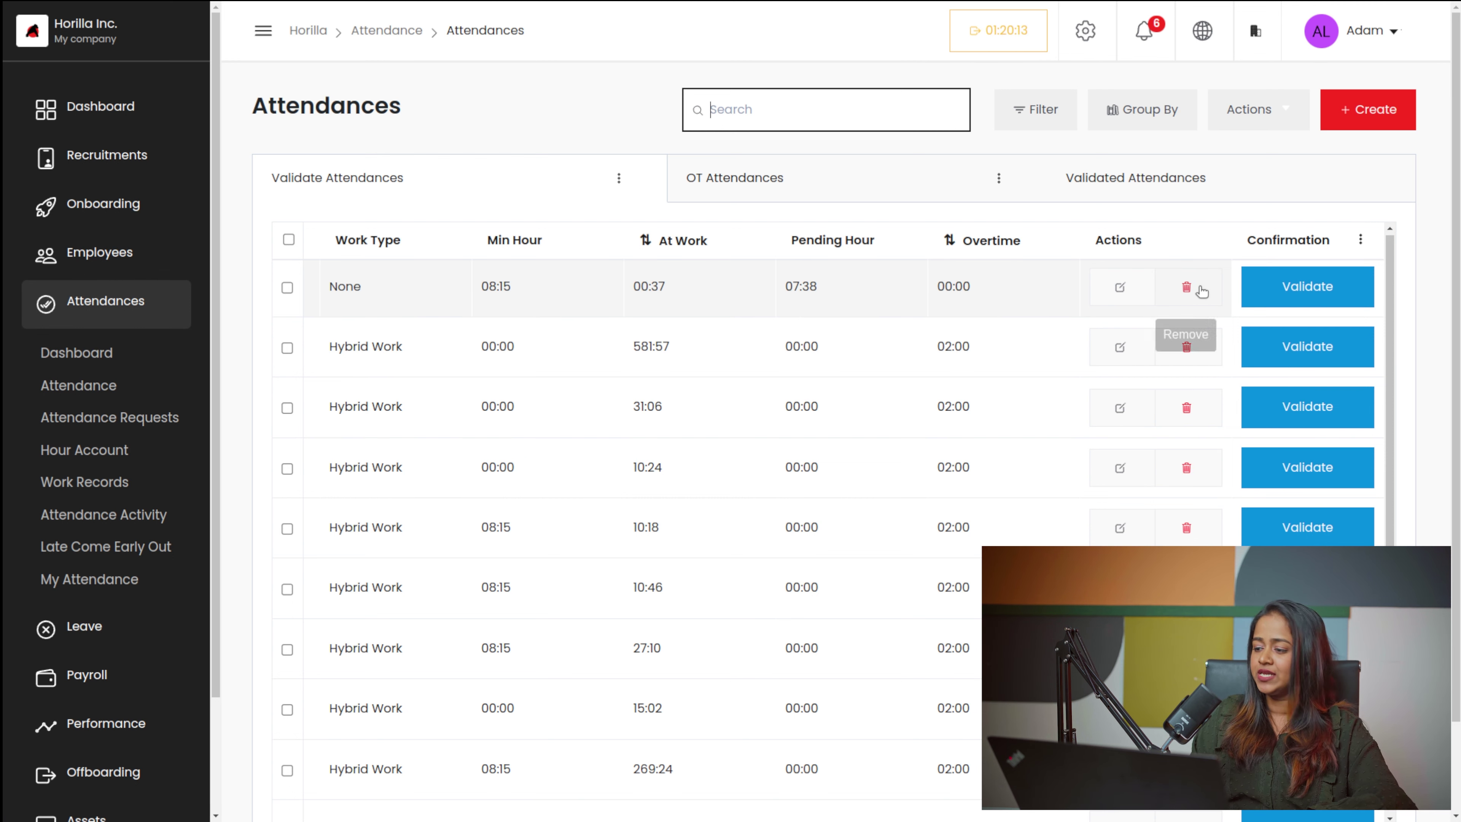
# - Validate the 02-05-2024 attendance record by reviewing its pending update request and approving the requested values
pyautogui.click(1326, 283)
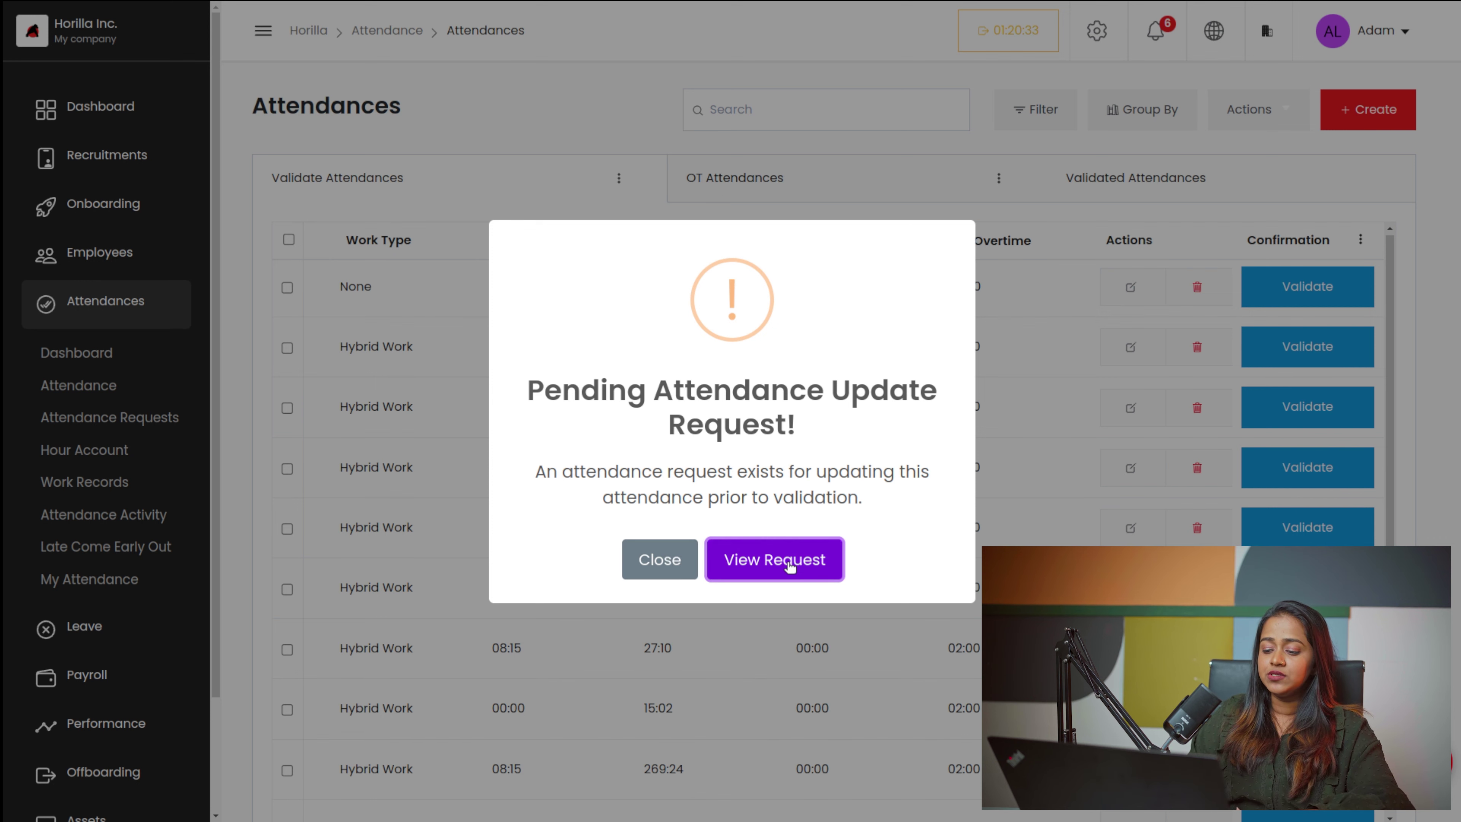
pyautogui.click(776, 563)
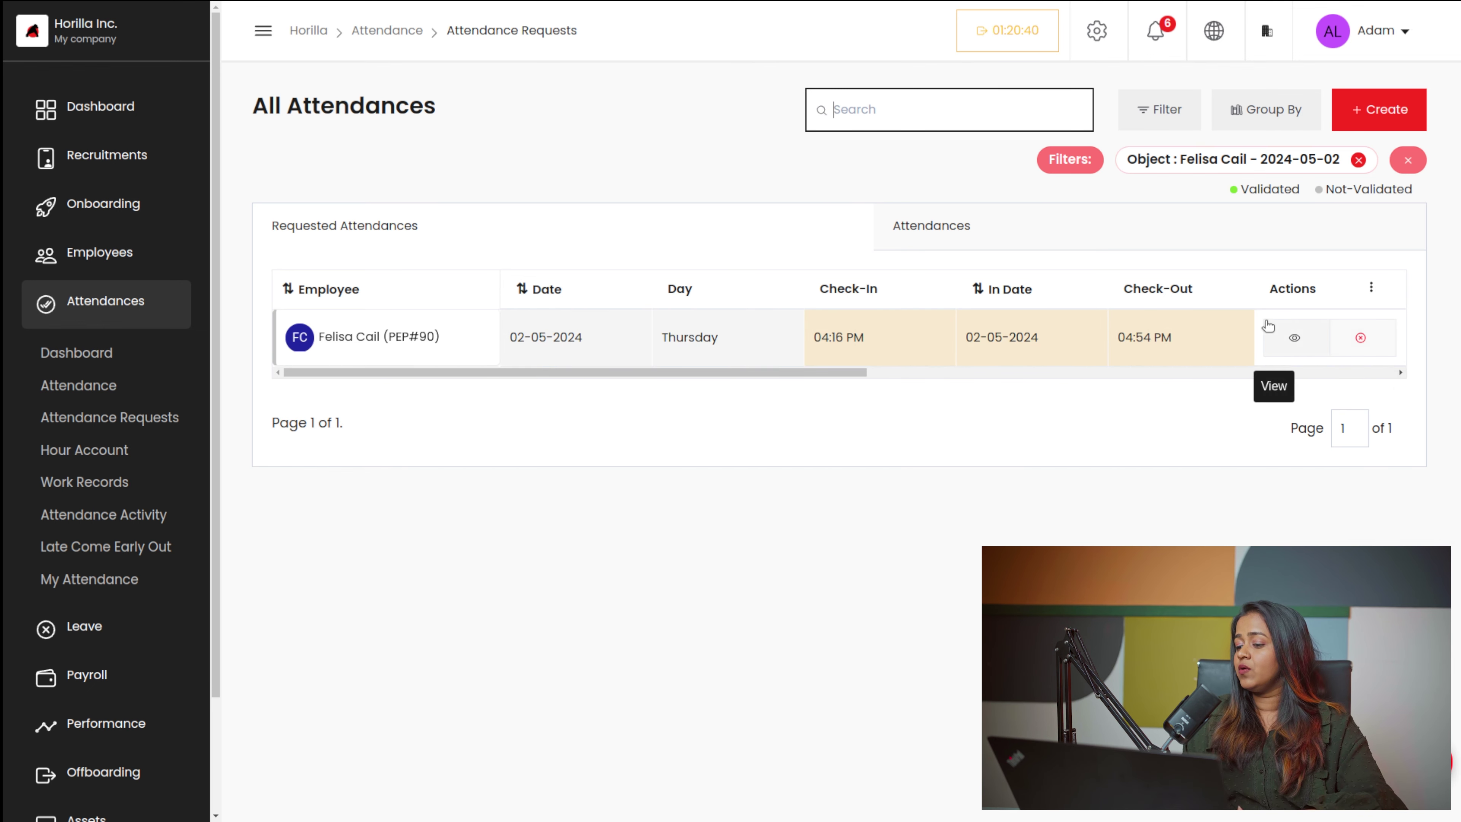
pyautogui.hscroll(8, 1269, 326)
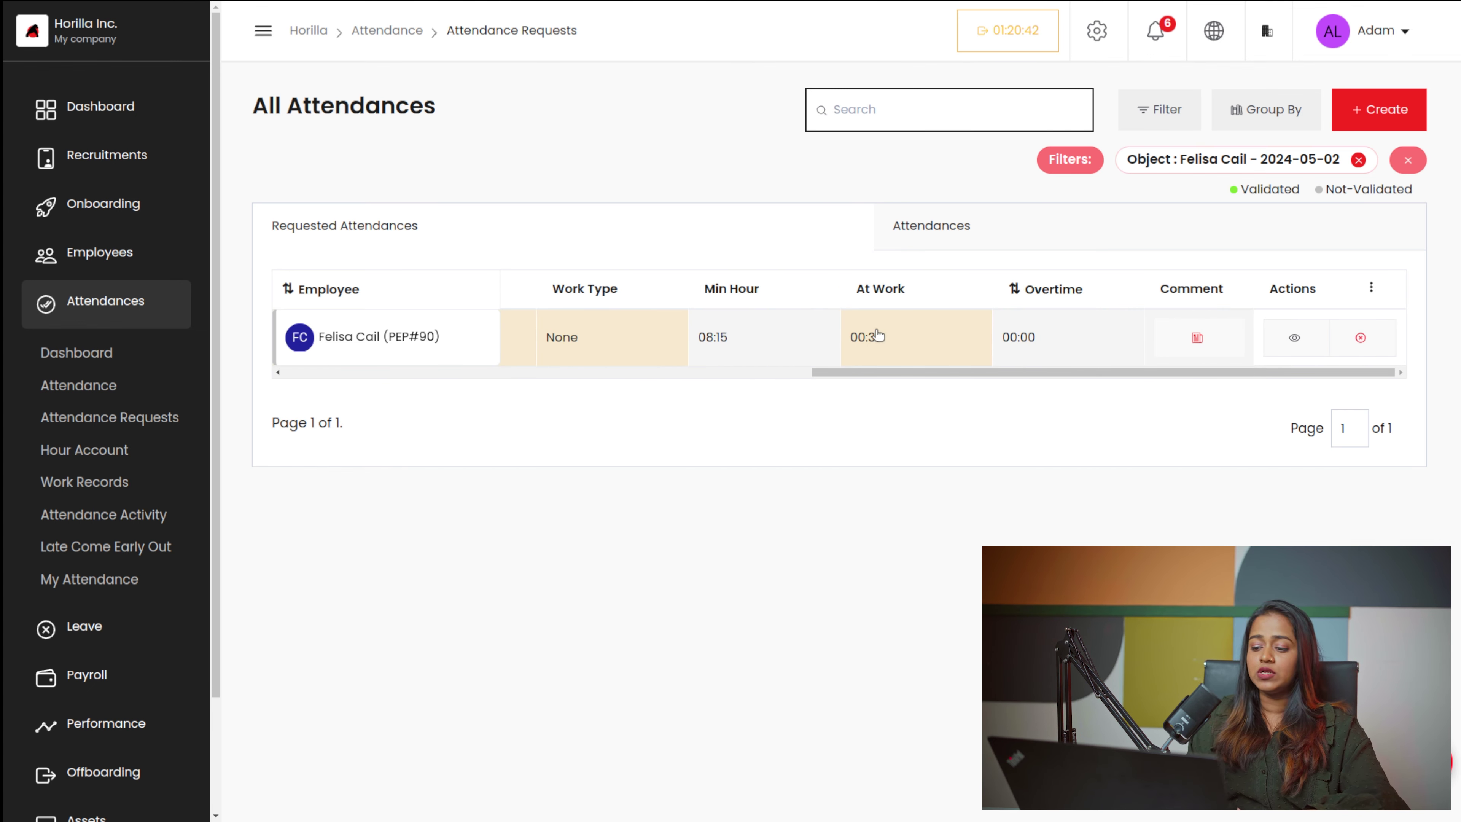
pyautogui.hscroll(-8, 879, 335)
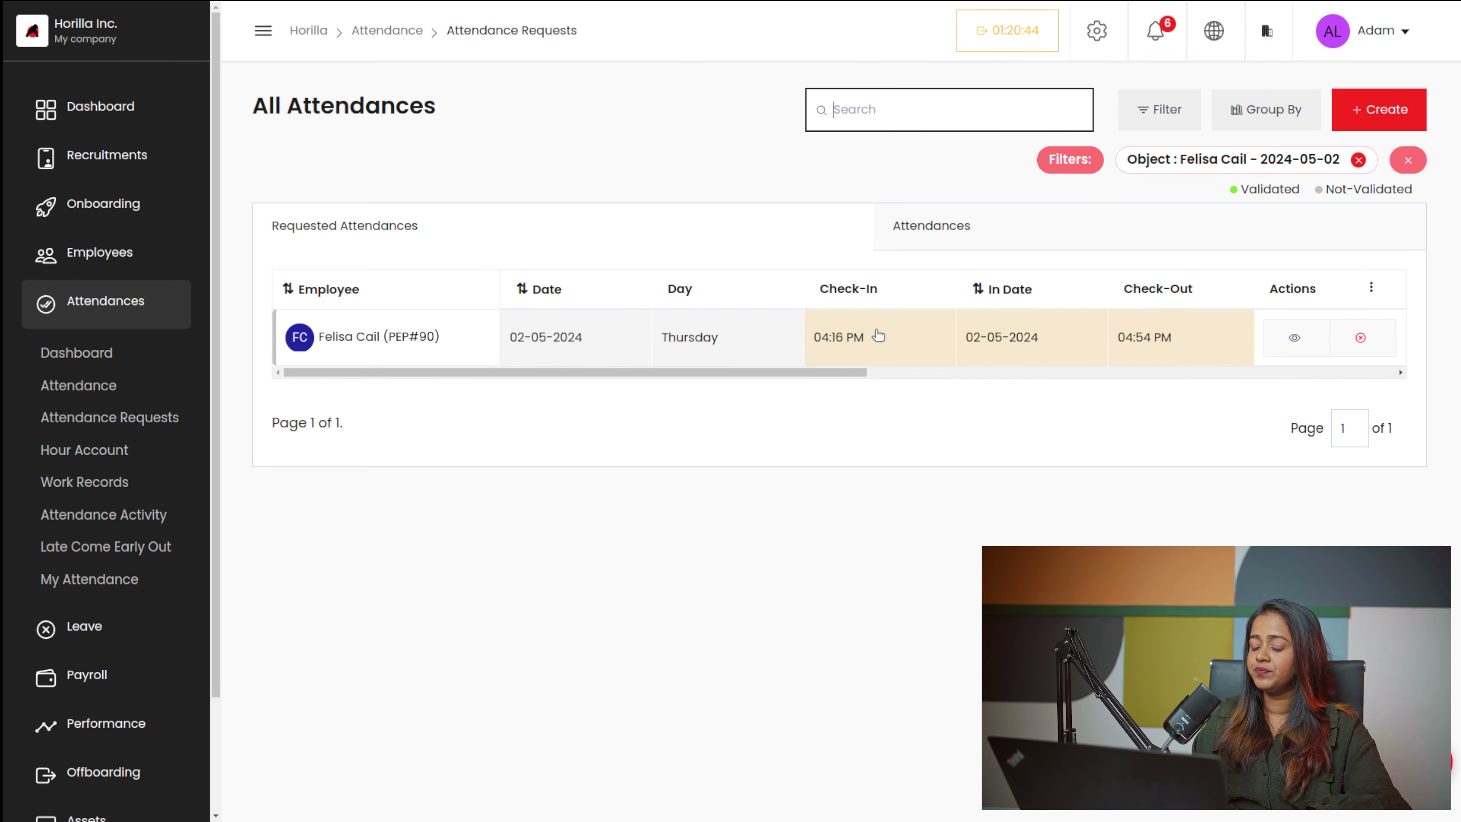
pyautogui.hscroll(8, 878, 335)
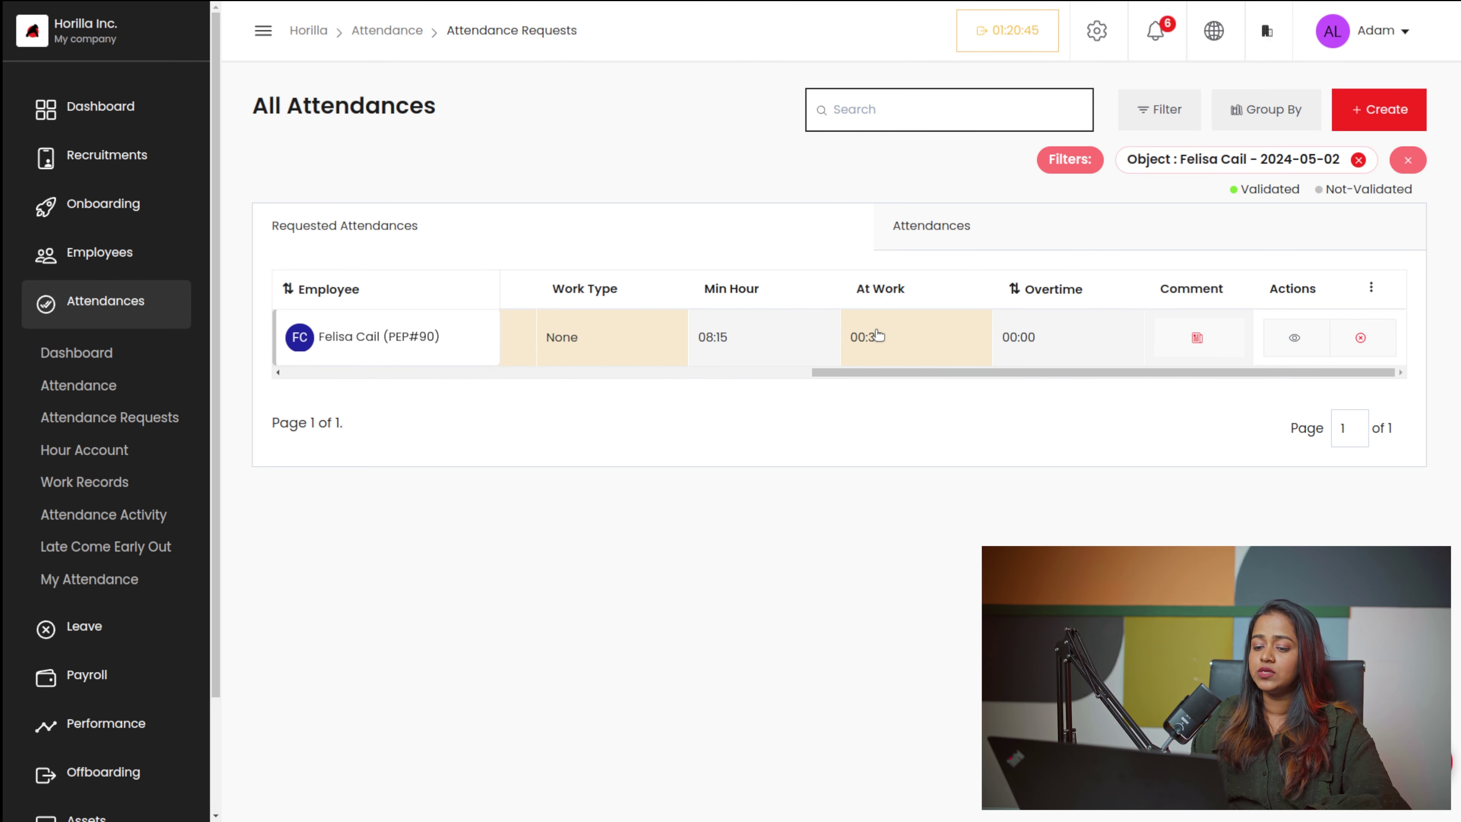
pyautogui.click(1294, 336)
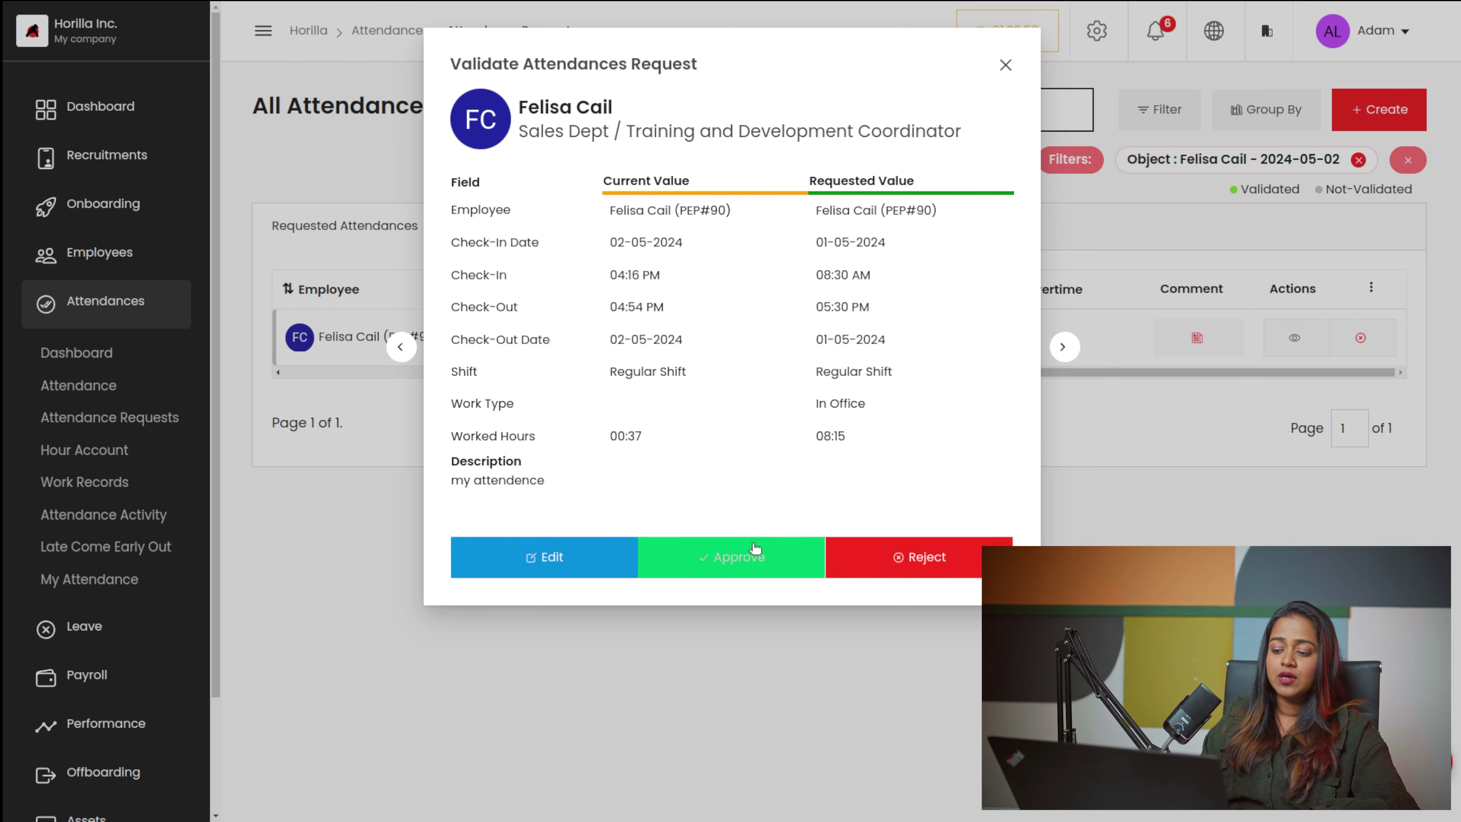
pyautogui.click(736, 543)
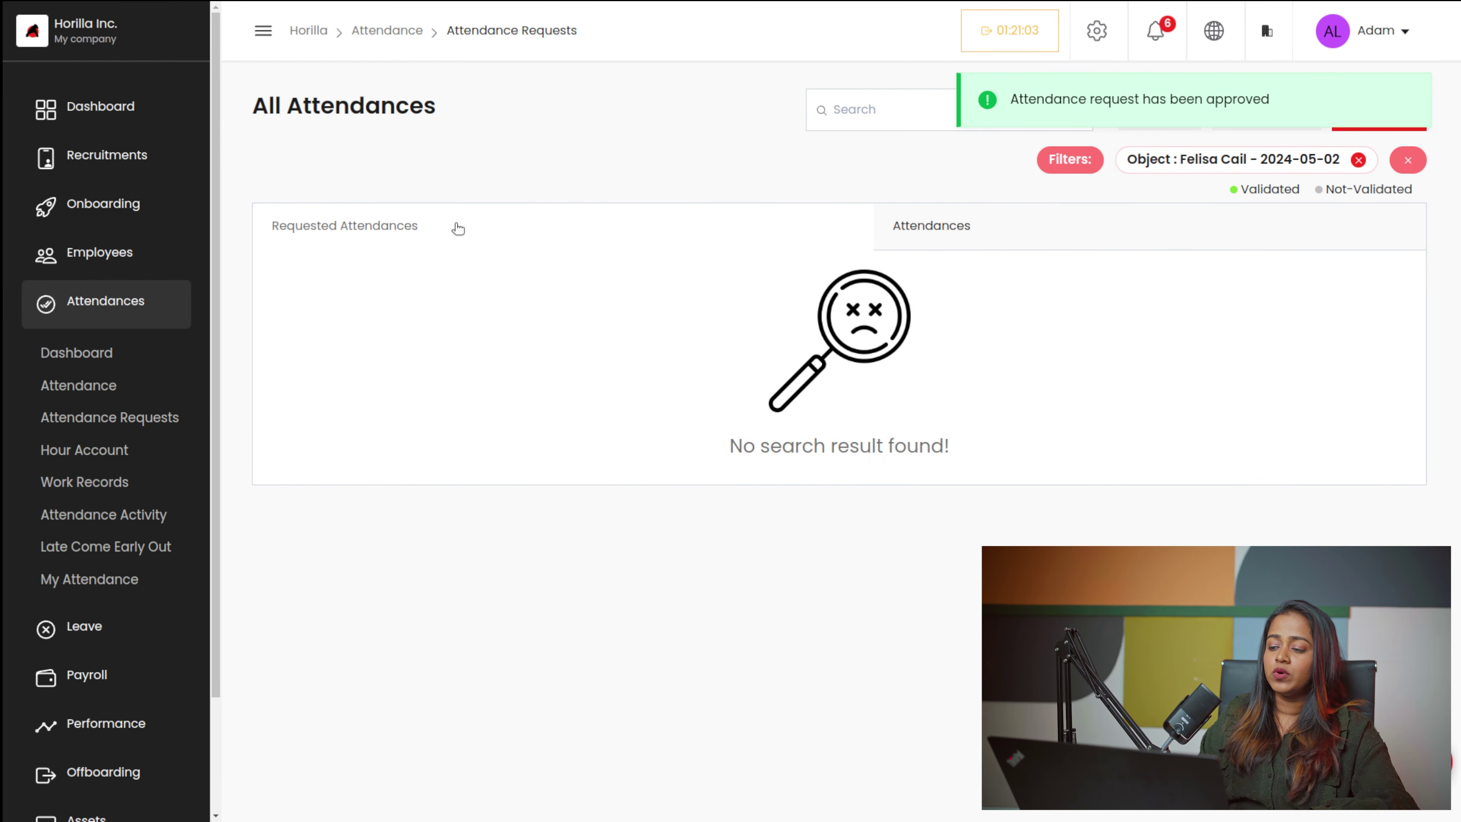
# - Return to the attendance records and approve the overtime for the 05-04-2024 entry among the OT attendances
pyautogui.click(89, 393)
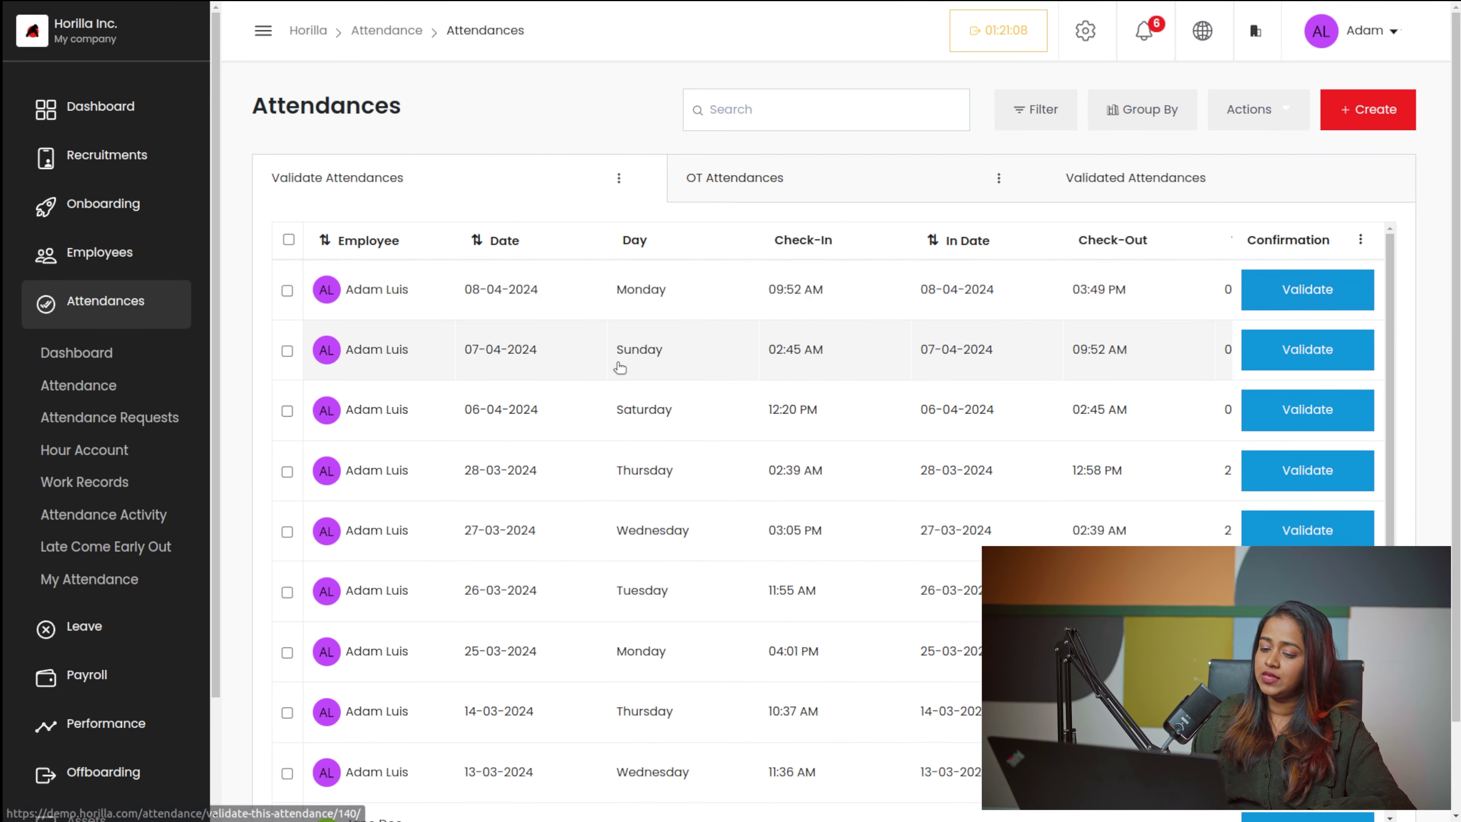
pyautogui.hscroll(10, 619, 367)
pyautogui.hscroll(-10, 620, 367)
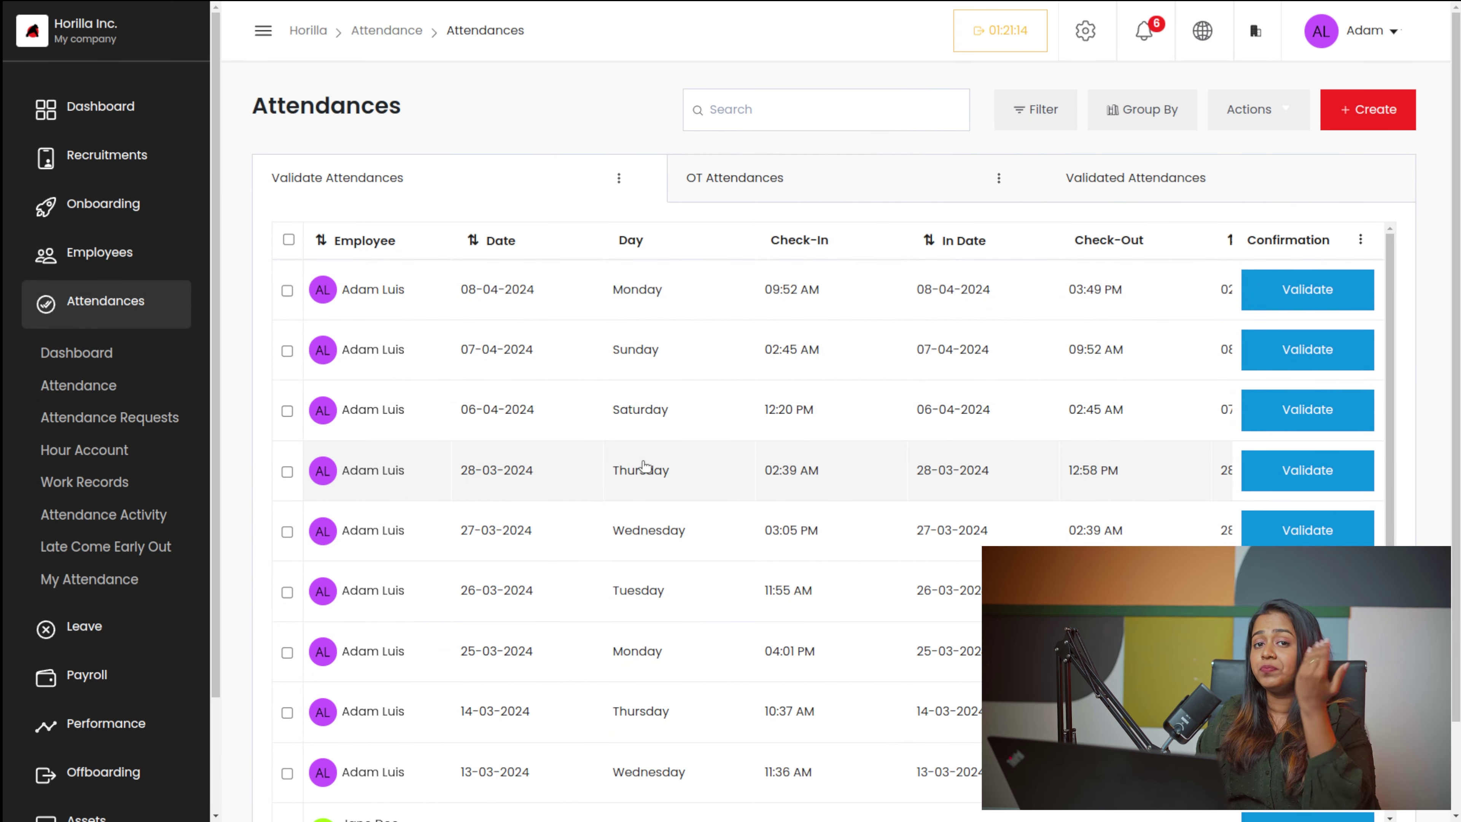
pyautogui.click(735, 193)
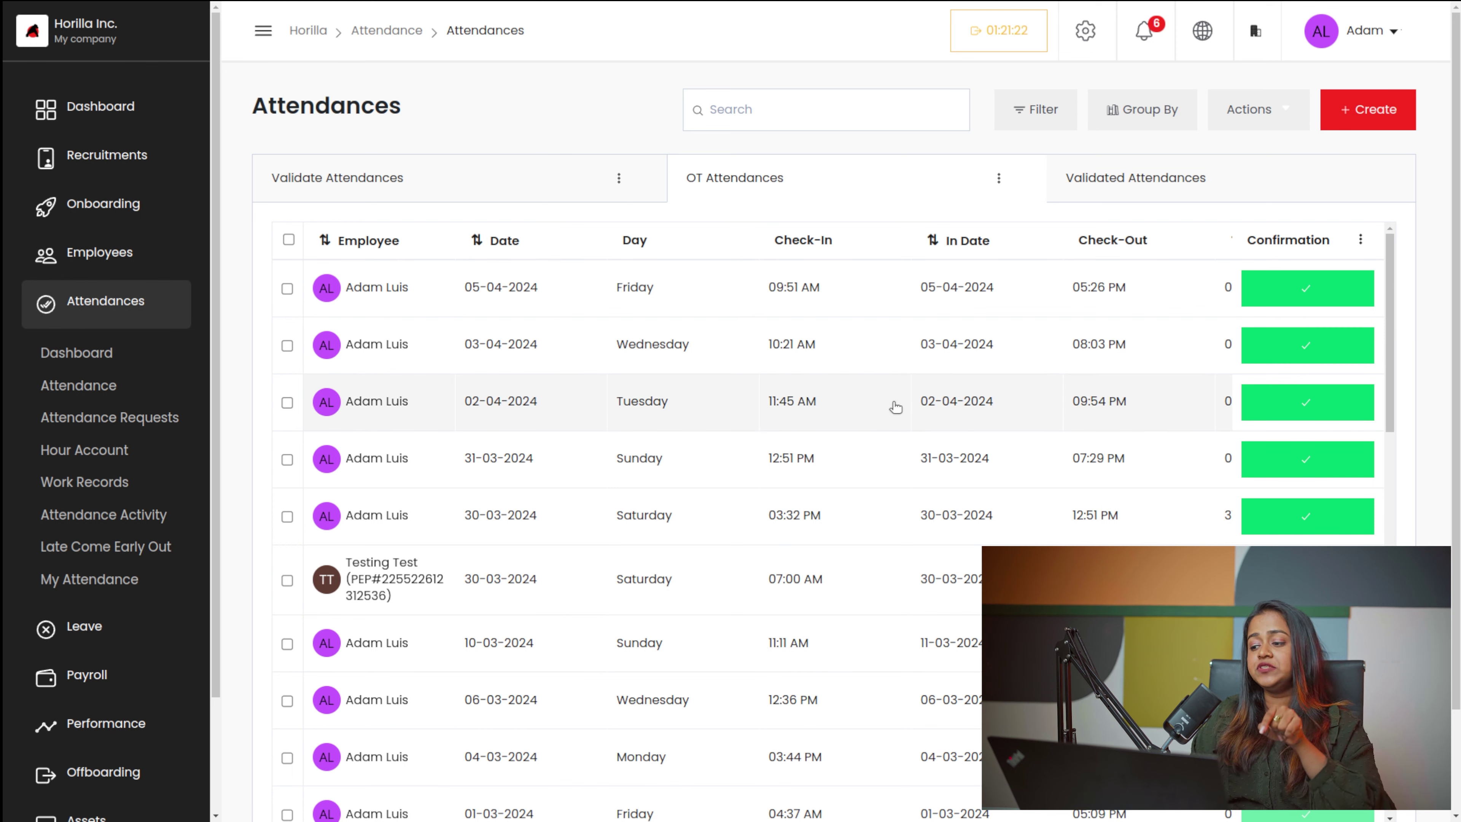
pyautogui.click(1347, 293)
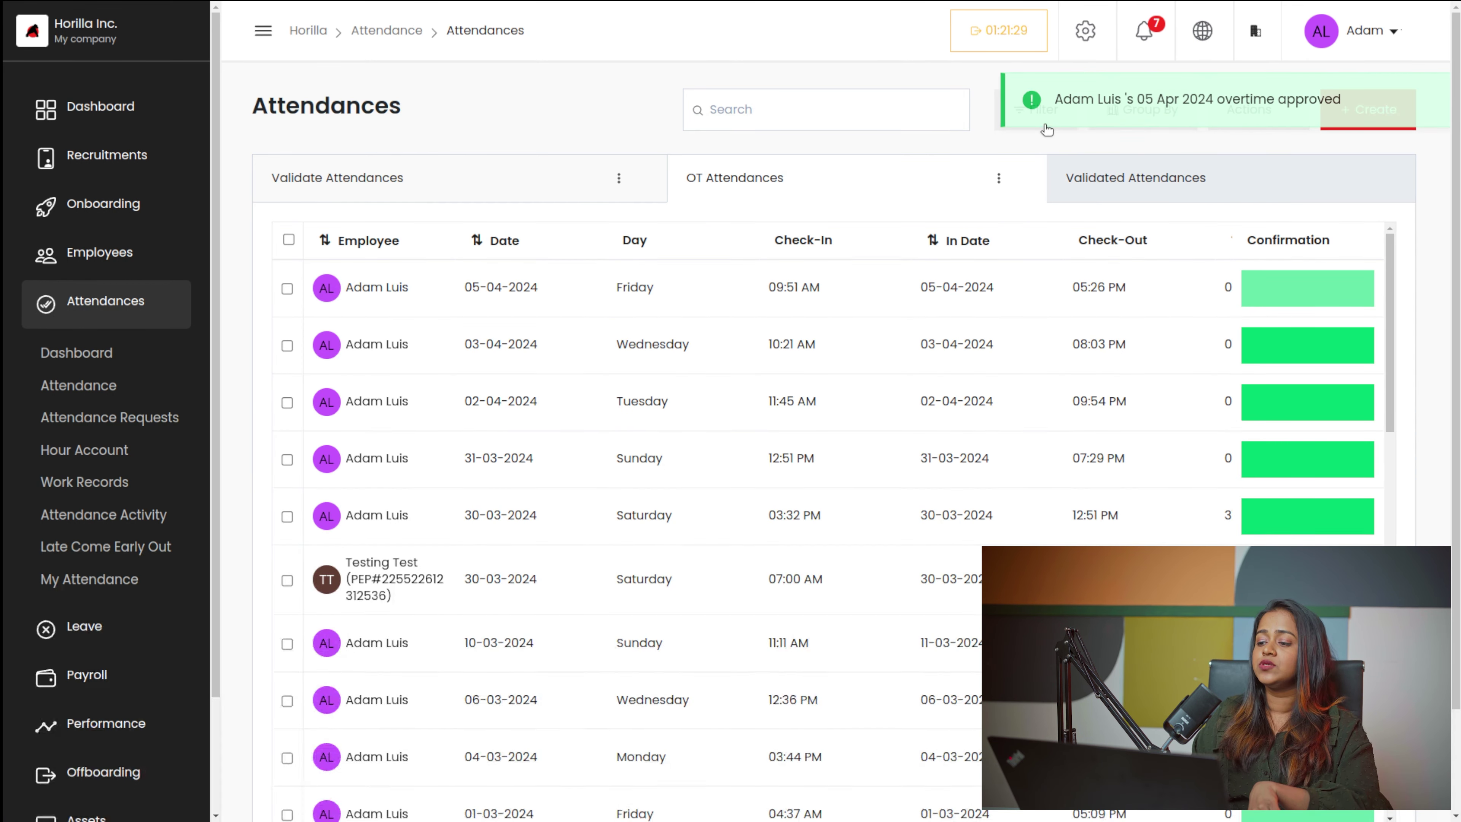
# - Review the list of validated attendances and its columns
pyautogui.click(1164, 182)
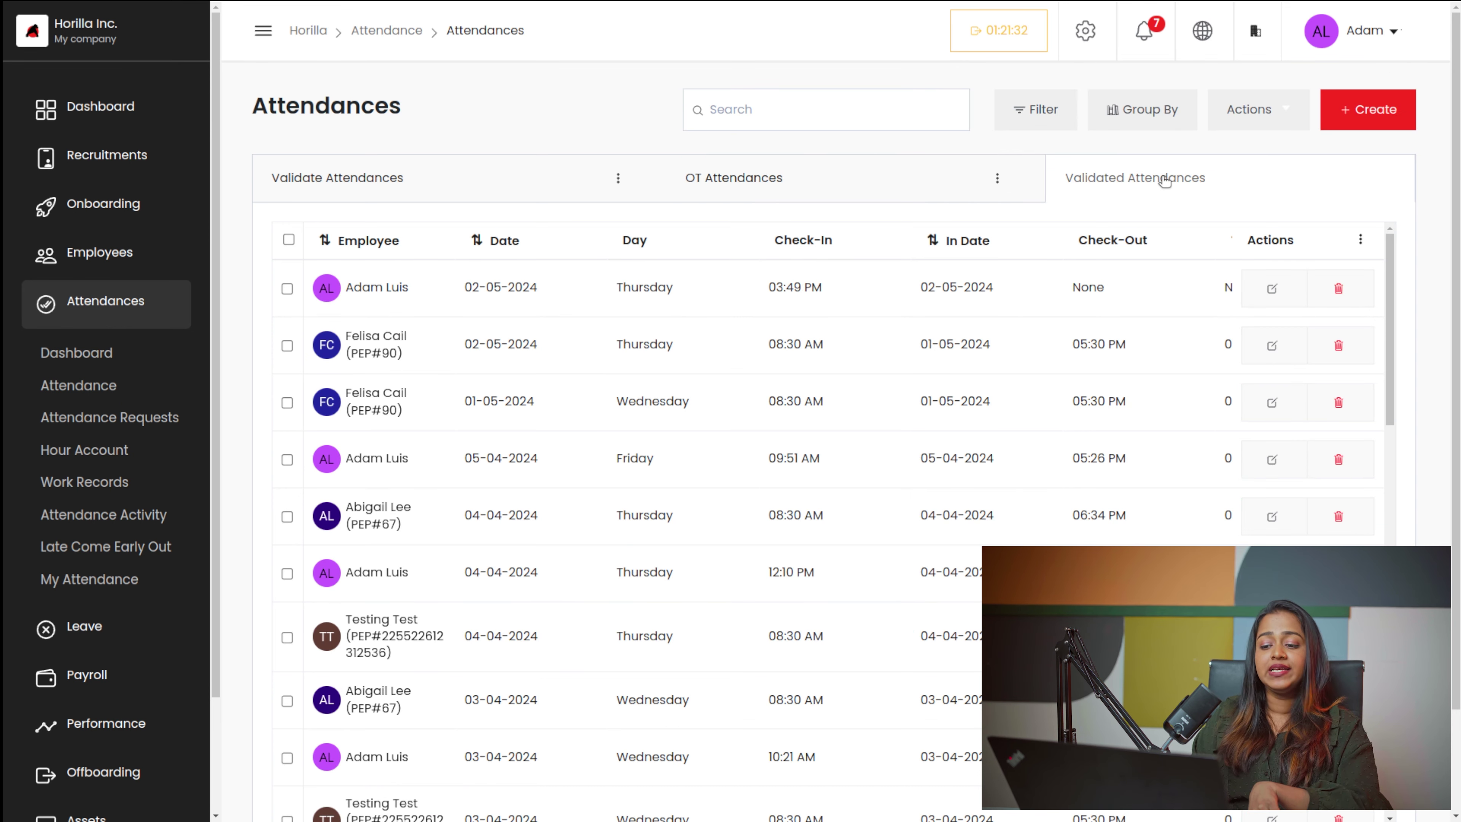
pyautogui.scroll(-10, 571, 675)
pyautogui.scroll(-2, 571, 675)
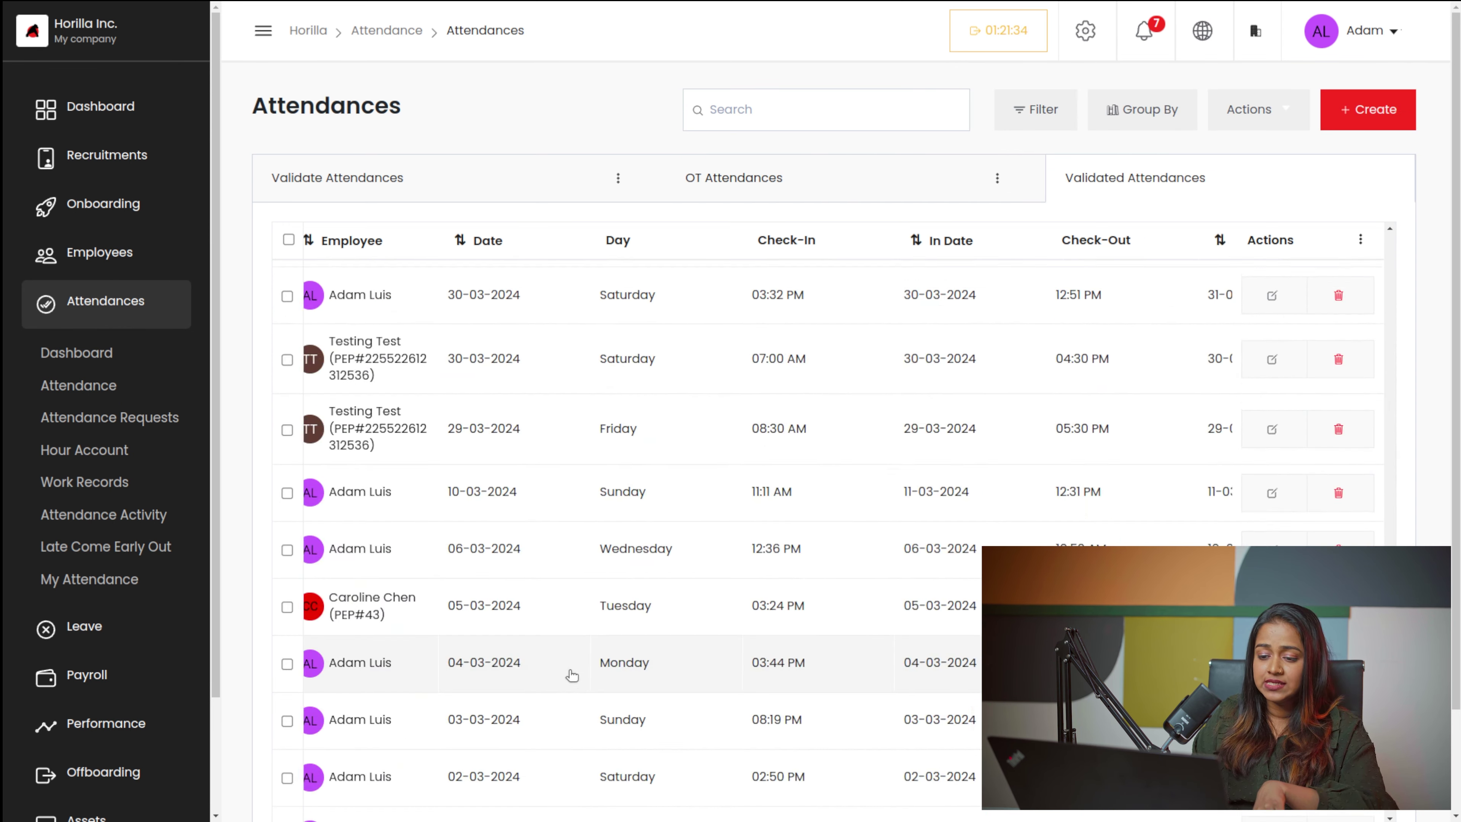
pyautogui.scroll(10, 571, 675)
pyautogui.hscroll(3, 571, 675)
pyautogui.hscroll(-3, 571, 675)
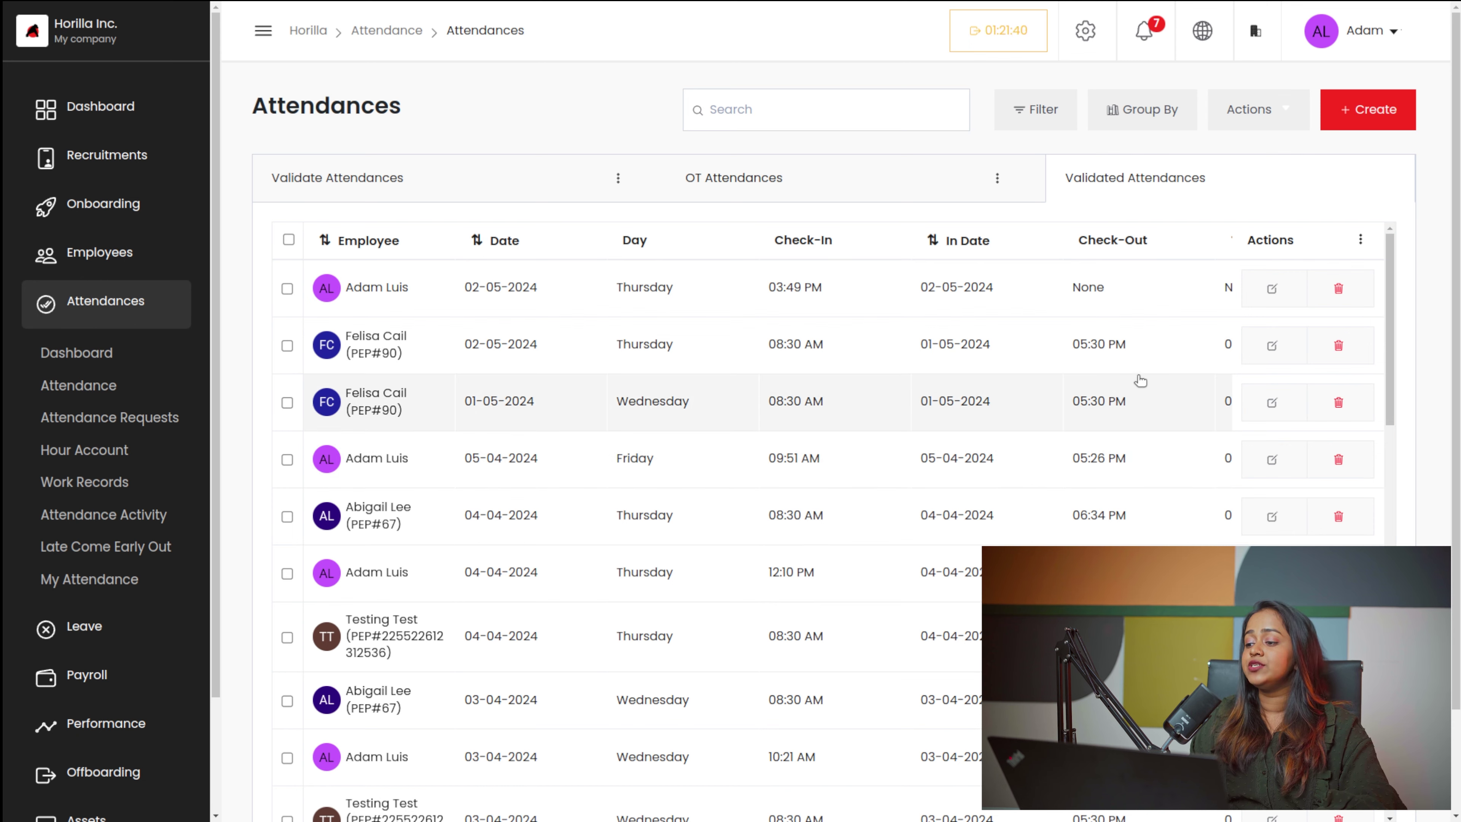
# - Start a new attendance record for the signed-in administrator with the attendance date 02/05/2024
pyautogui.doubleClick(1360, 122)
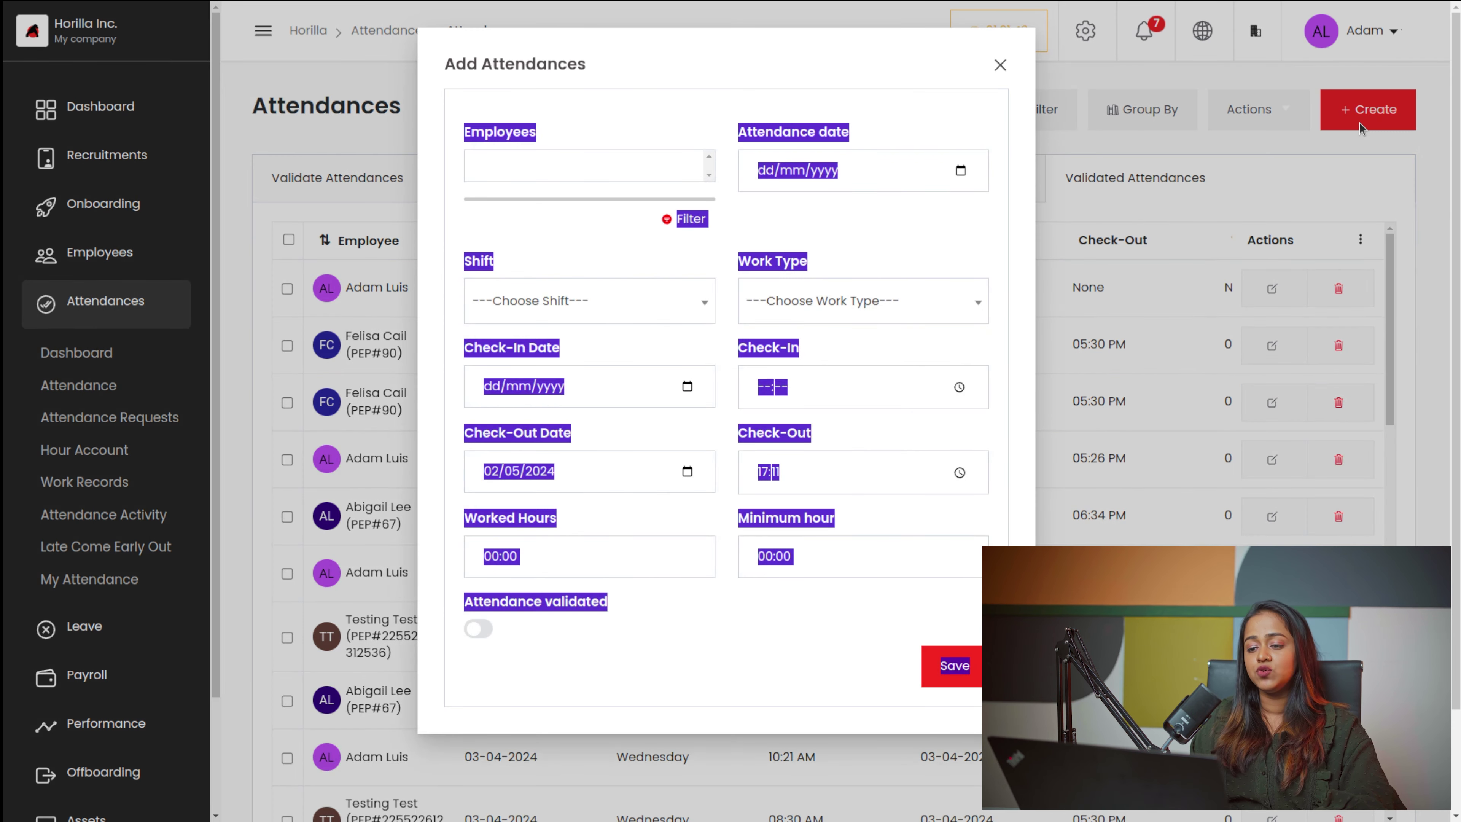
pyautogui.click(614, 113)
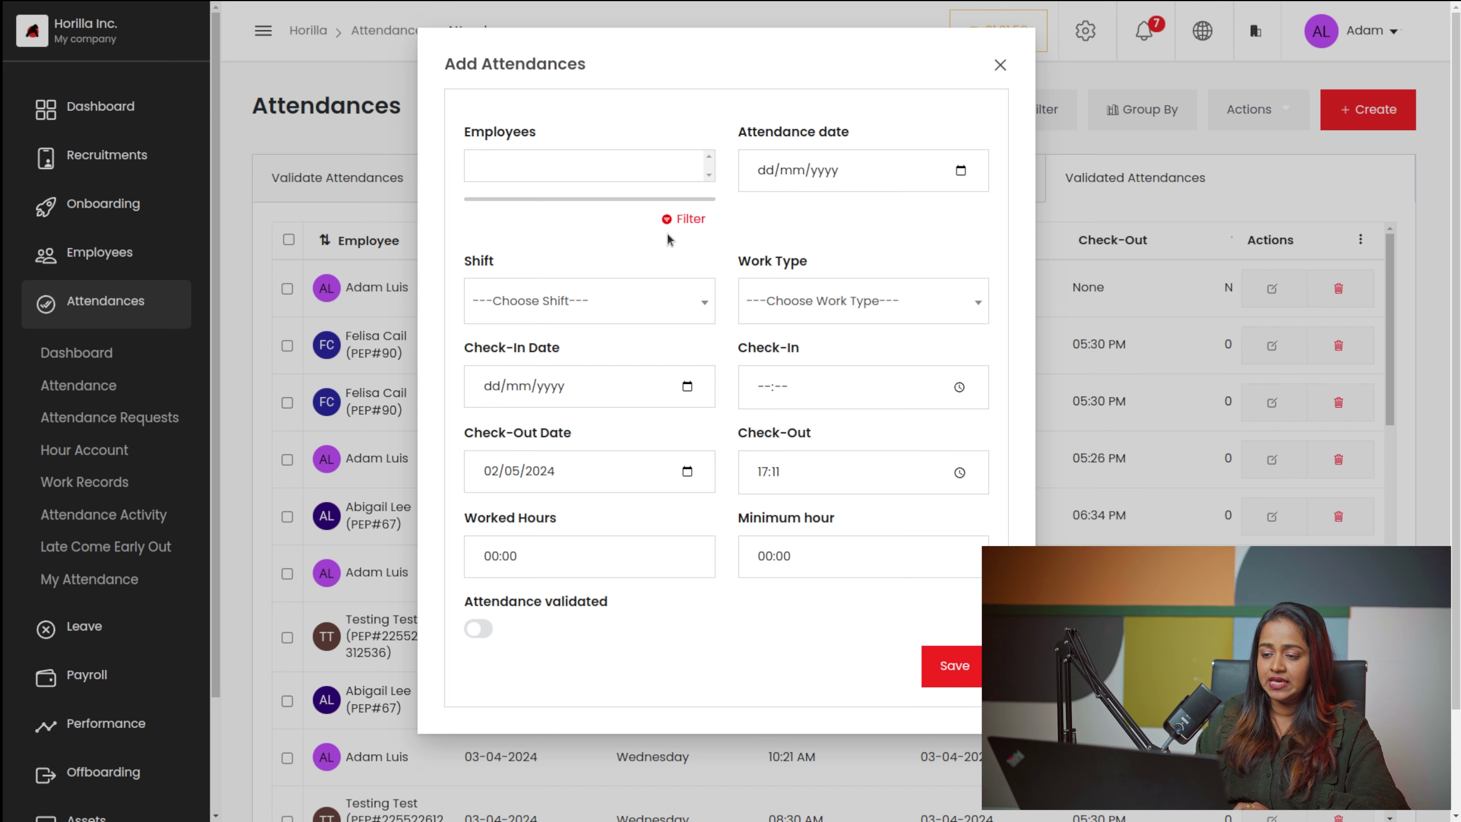
pyautogui.click(627, 167)
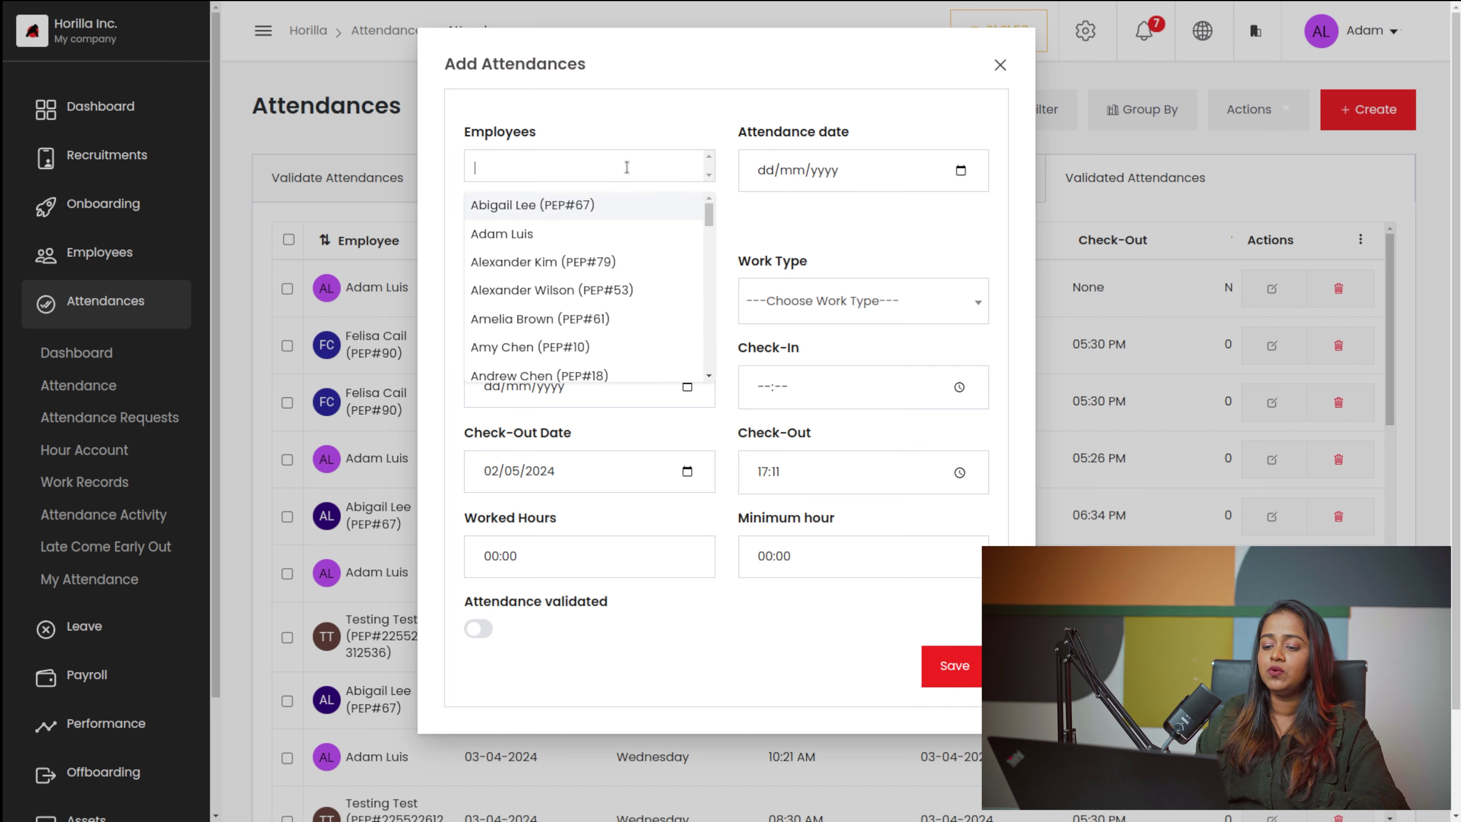
pyautogui.click(525, 236)
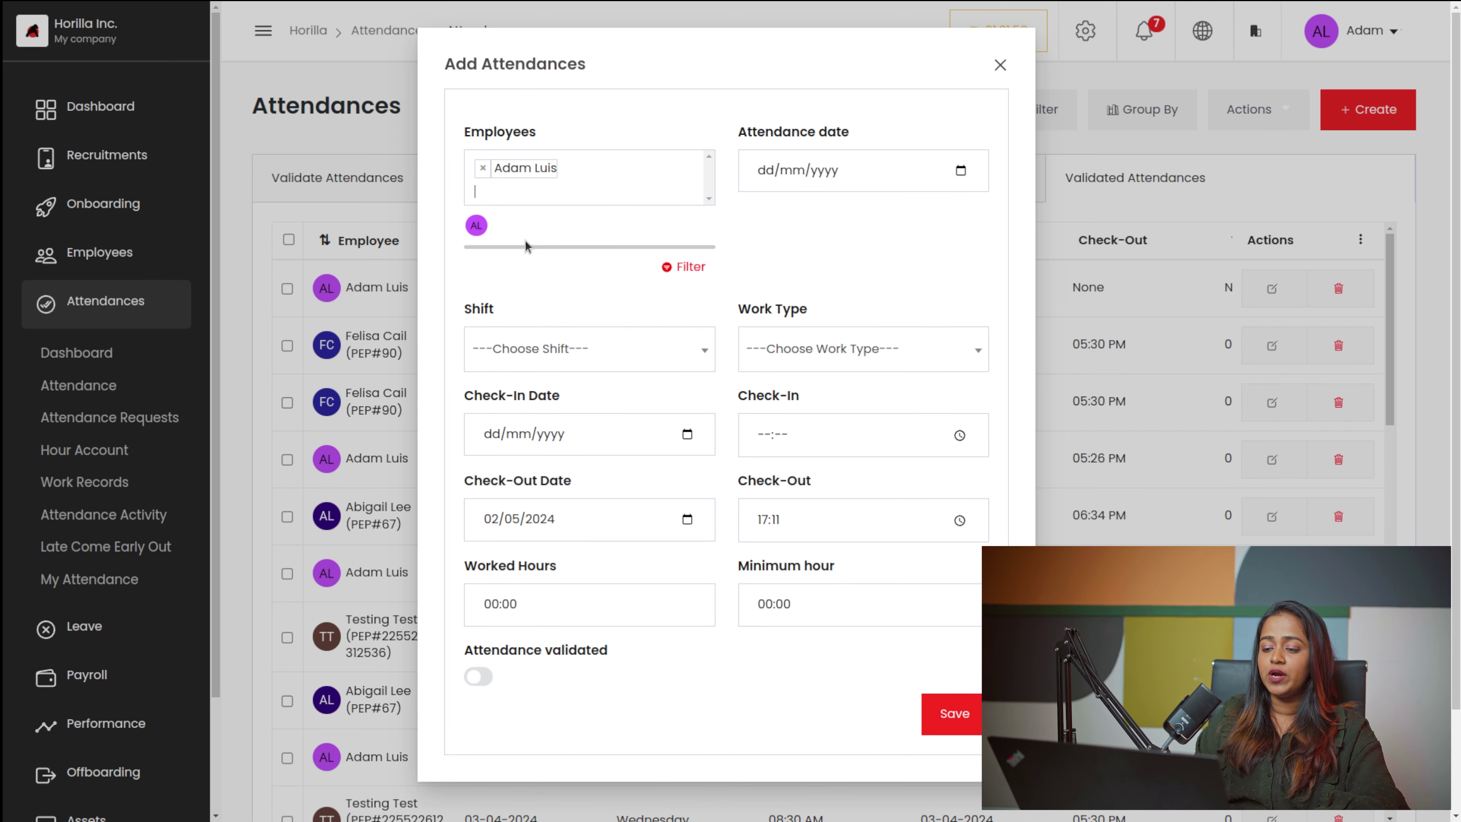
pyautogui.click(961, 171)
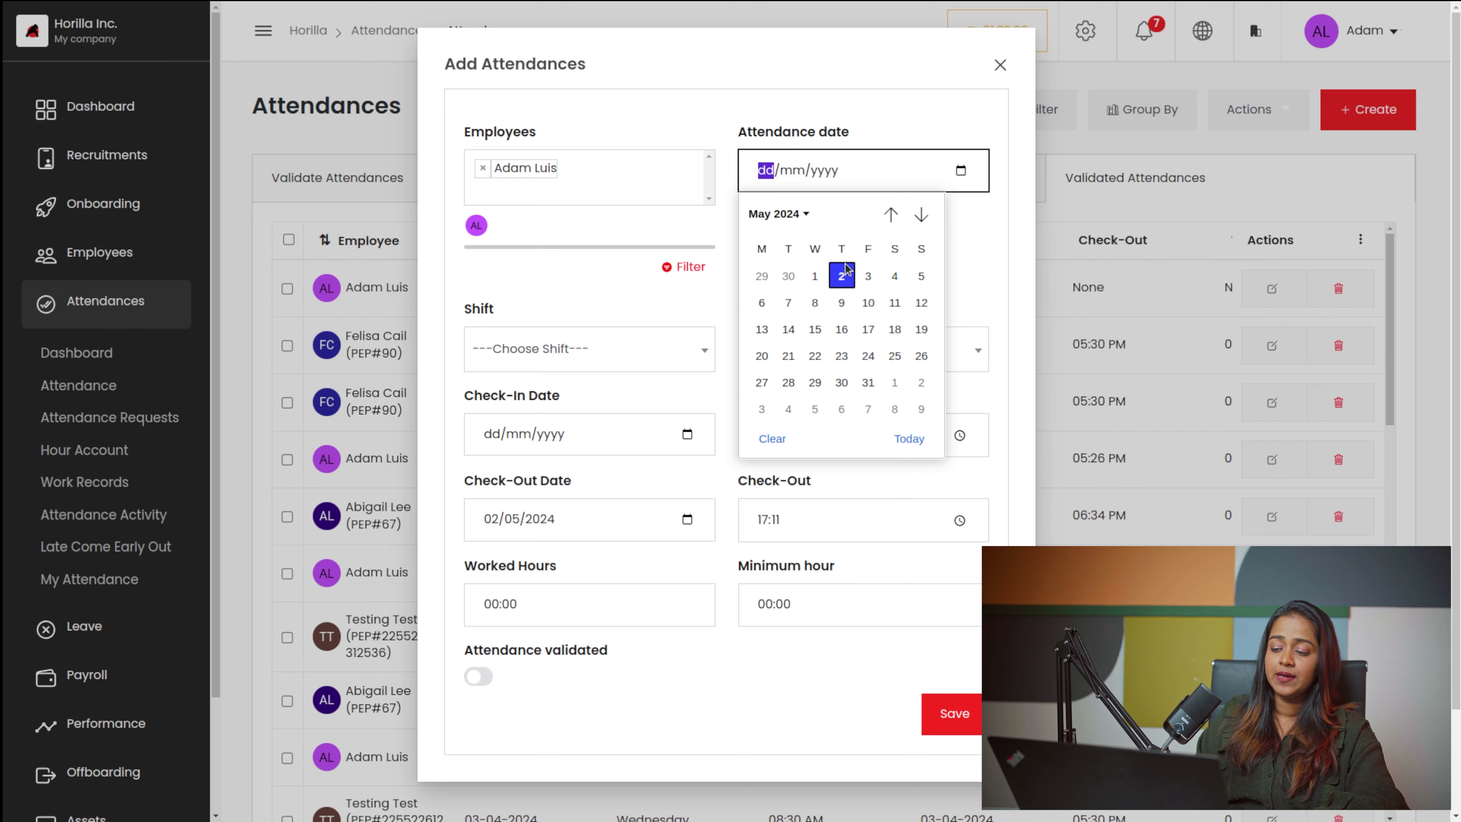
pyautogui.click(841, 276)
# - Assign Regular Shift and the In Office work type, set the worked hours to 09:00, and try to save the attendance
pyautogui.click(588, 357)
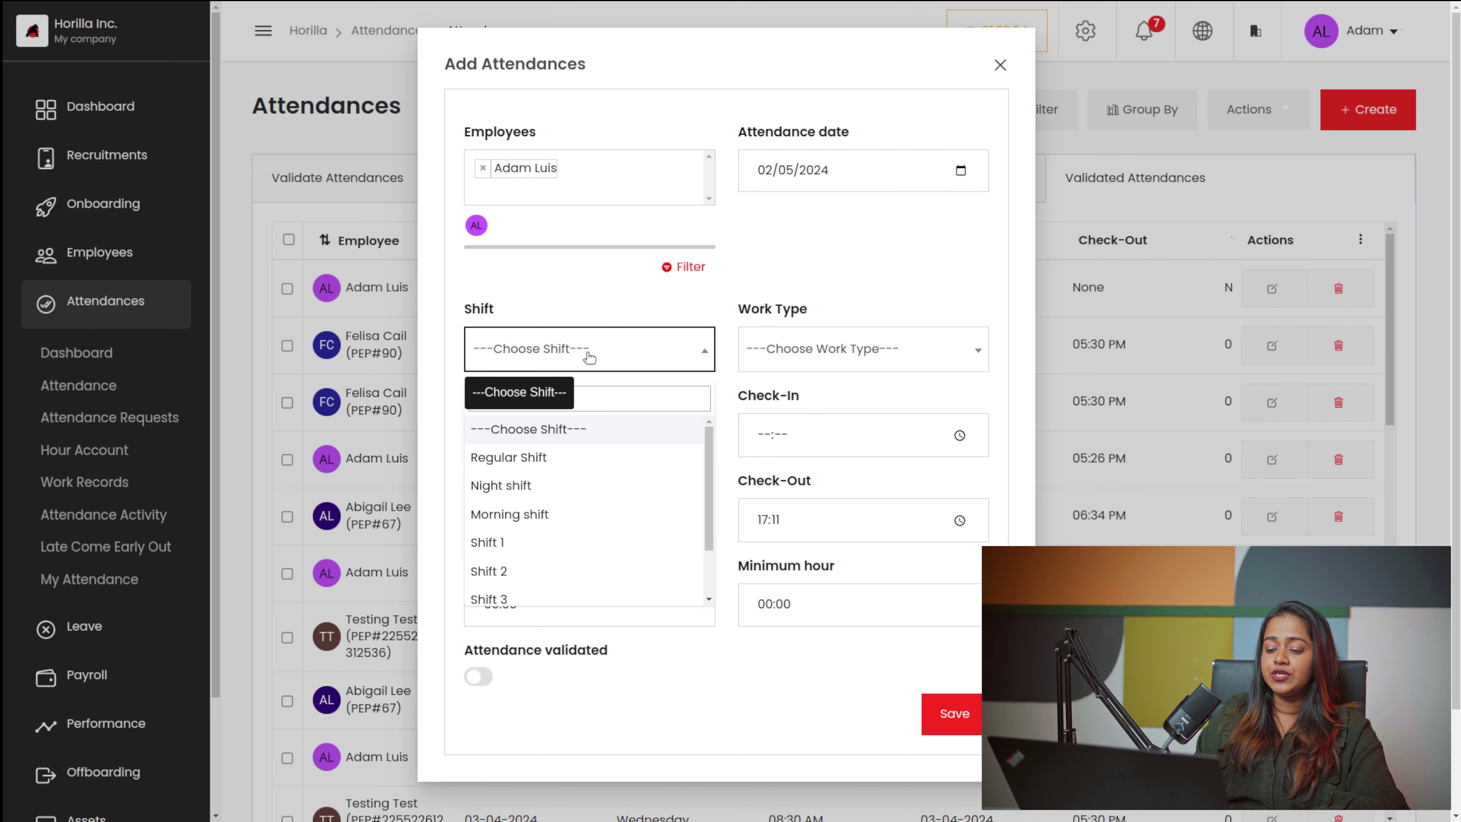
pyautogui.click(509, 459)
pyautogui.click(817, 366)
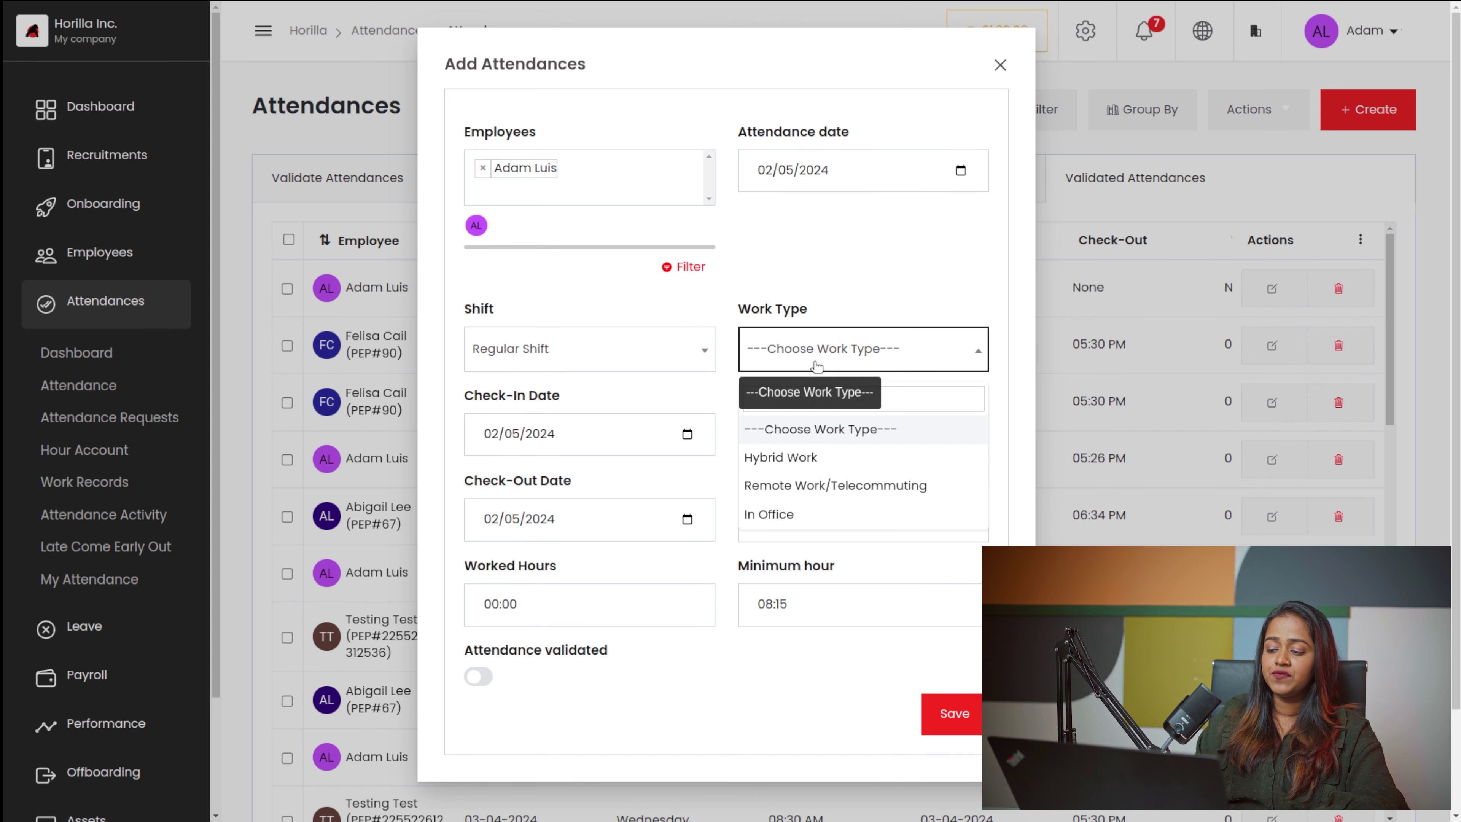
pyautogui.click(778, 513)
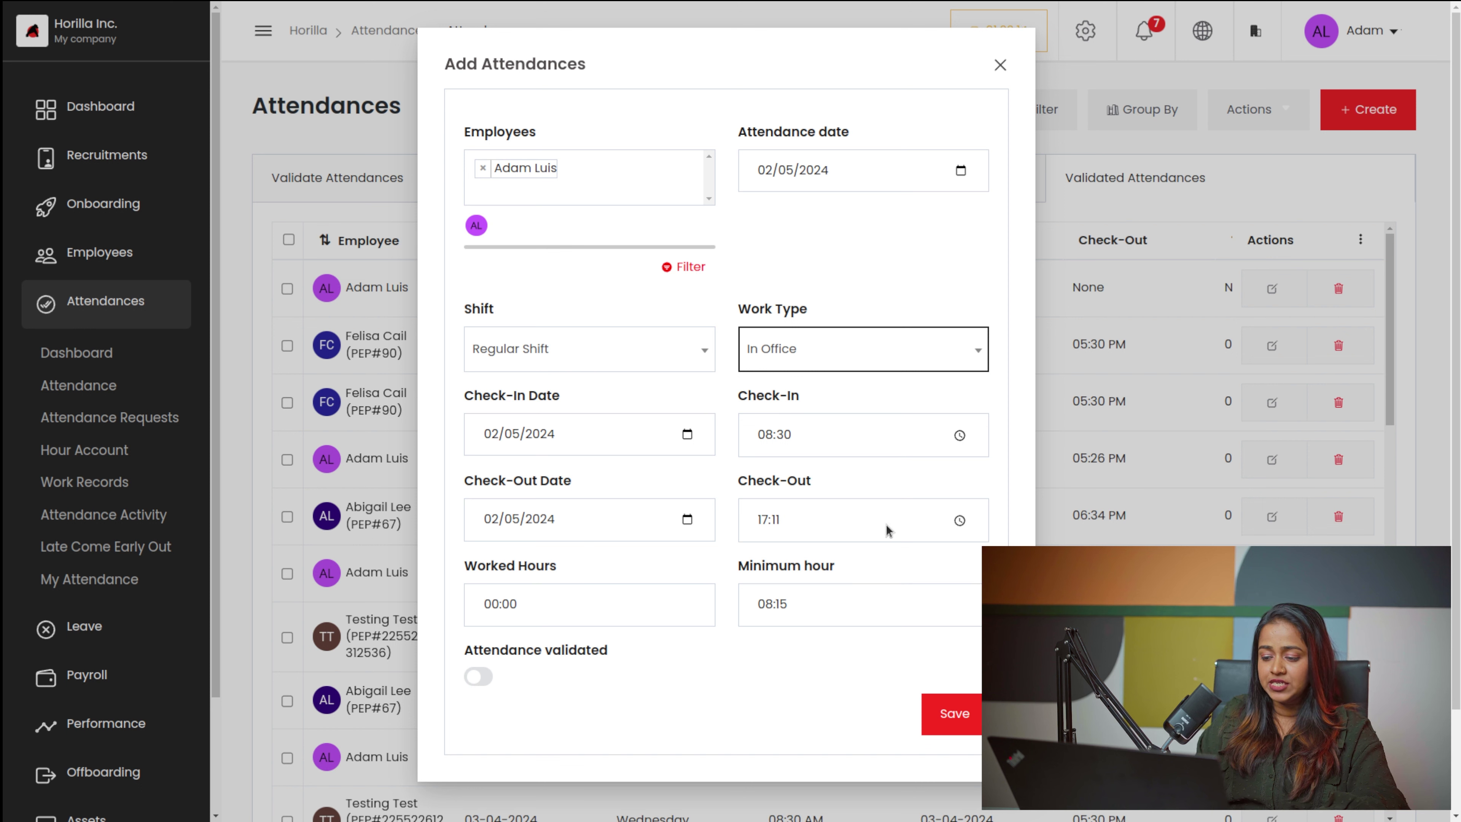
pyautogui.click(558, 602)
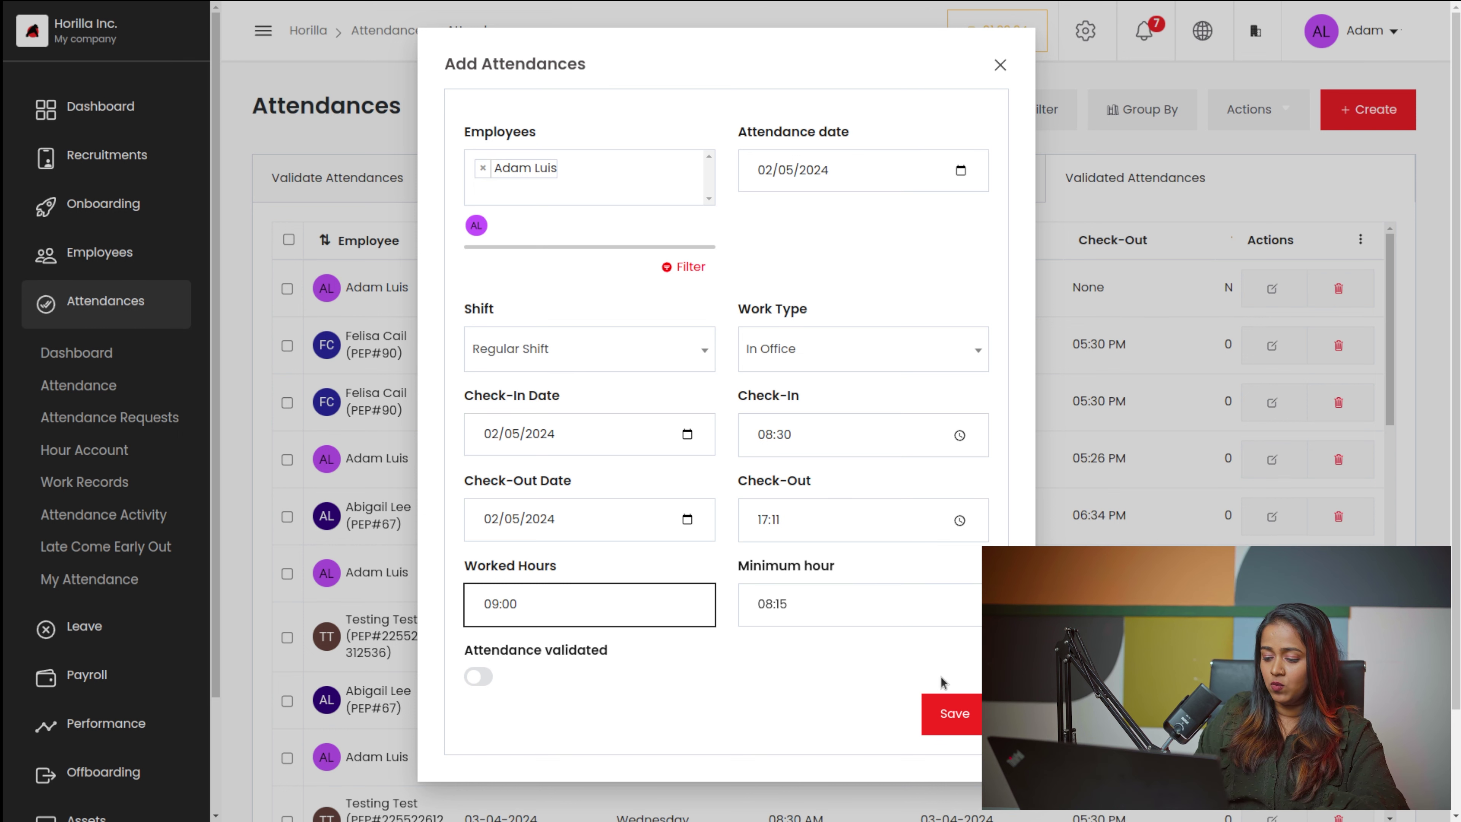
pyautogui.click(969, 714)
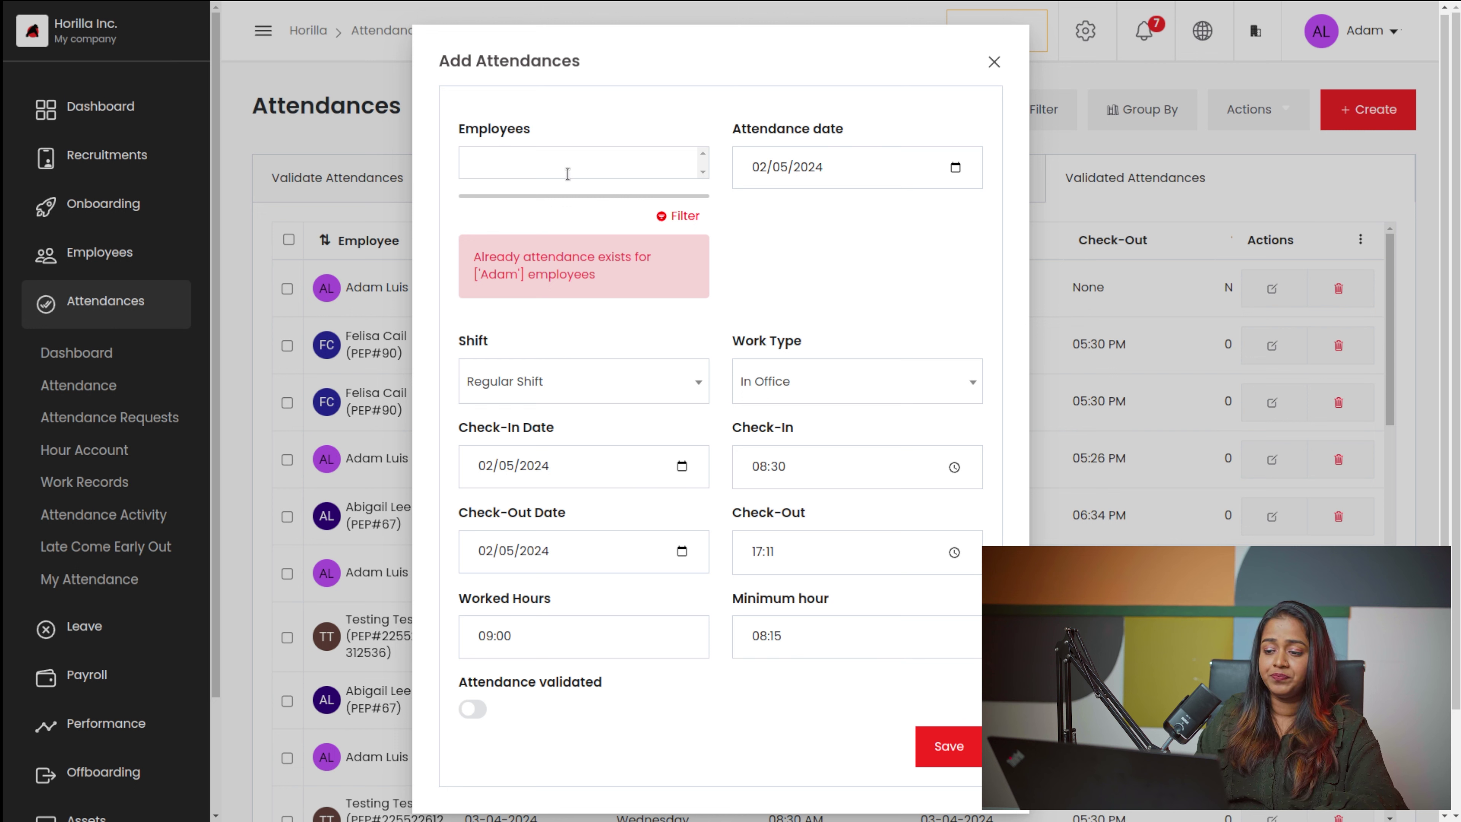
# - Choose the first employee in the list for the attendance record instead and save it
pyautogui.click(568, 156)
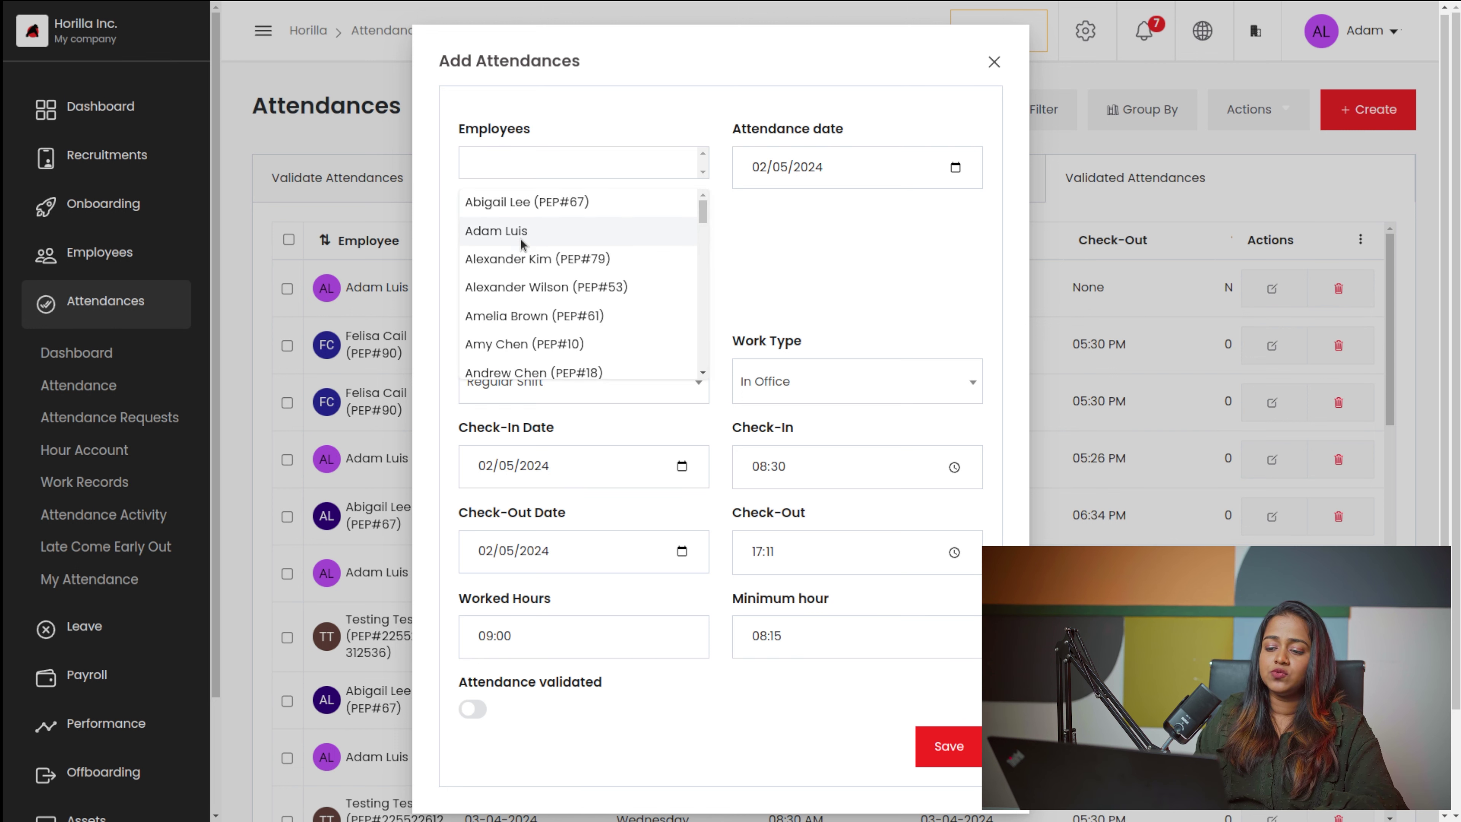
pyautogui.click(507, 198)
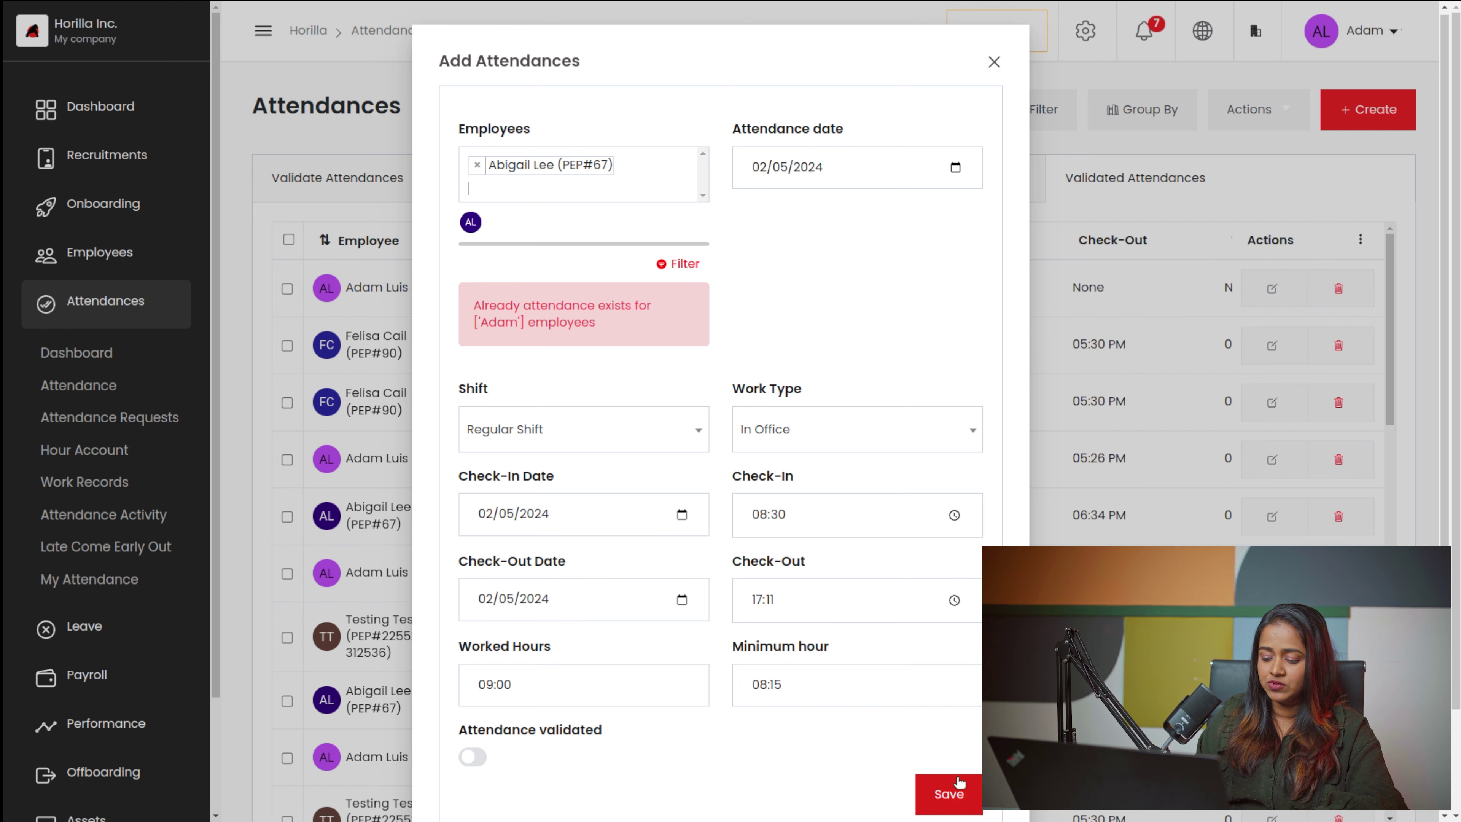
pyautogui.click(957, 789)
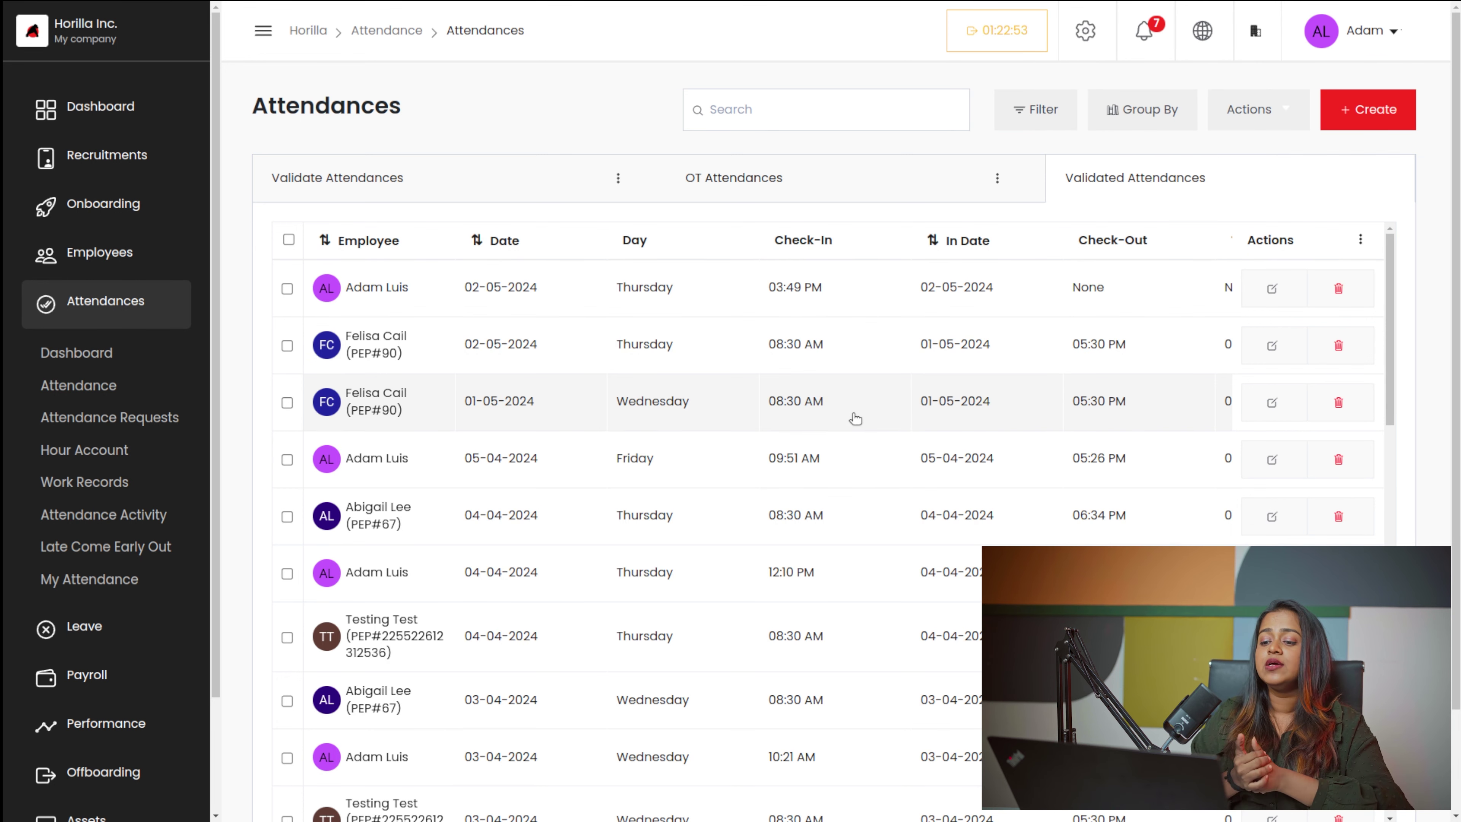
# - Validate the newly created 02-05-2024 attendance and check it among the validated attendances
pyautogui.click(426, 176)
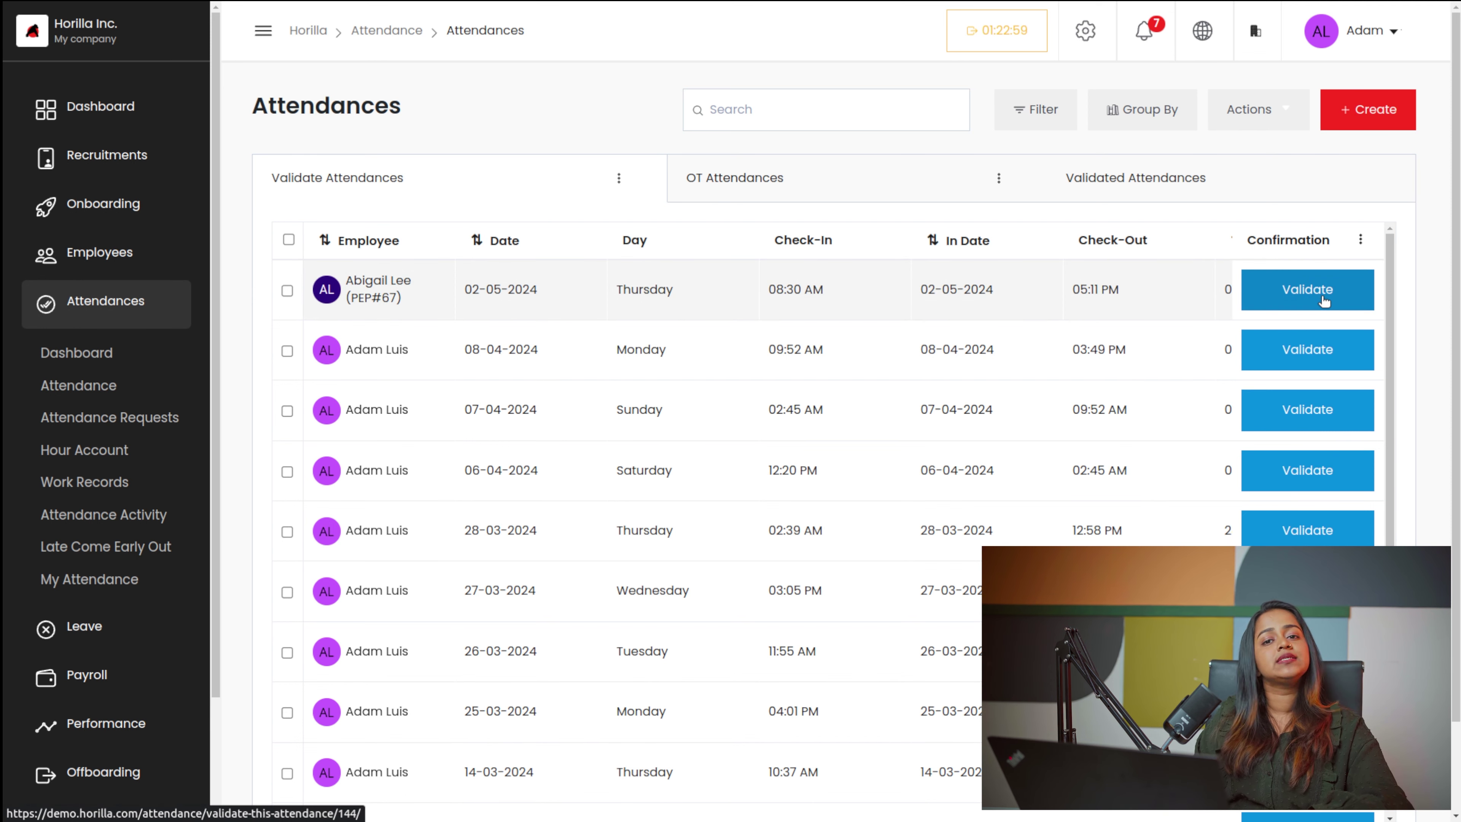
pyautogui.click(1305, 292)
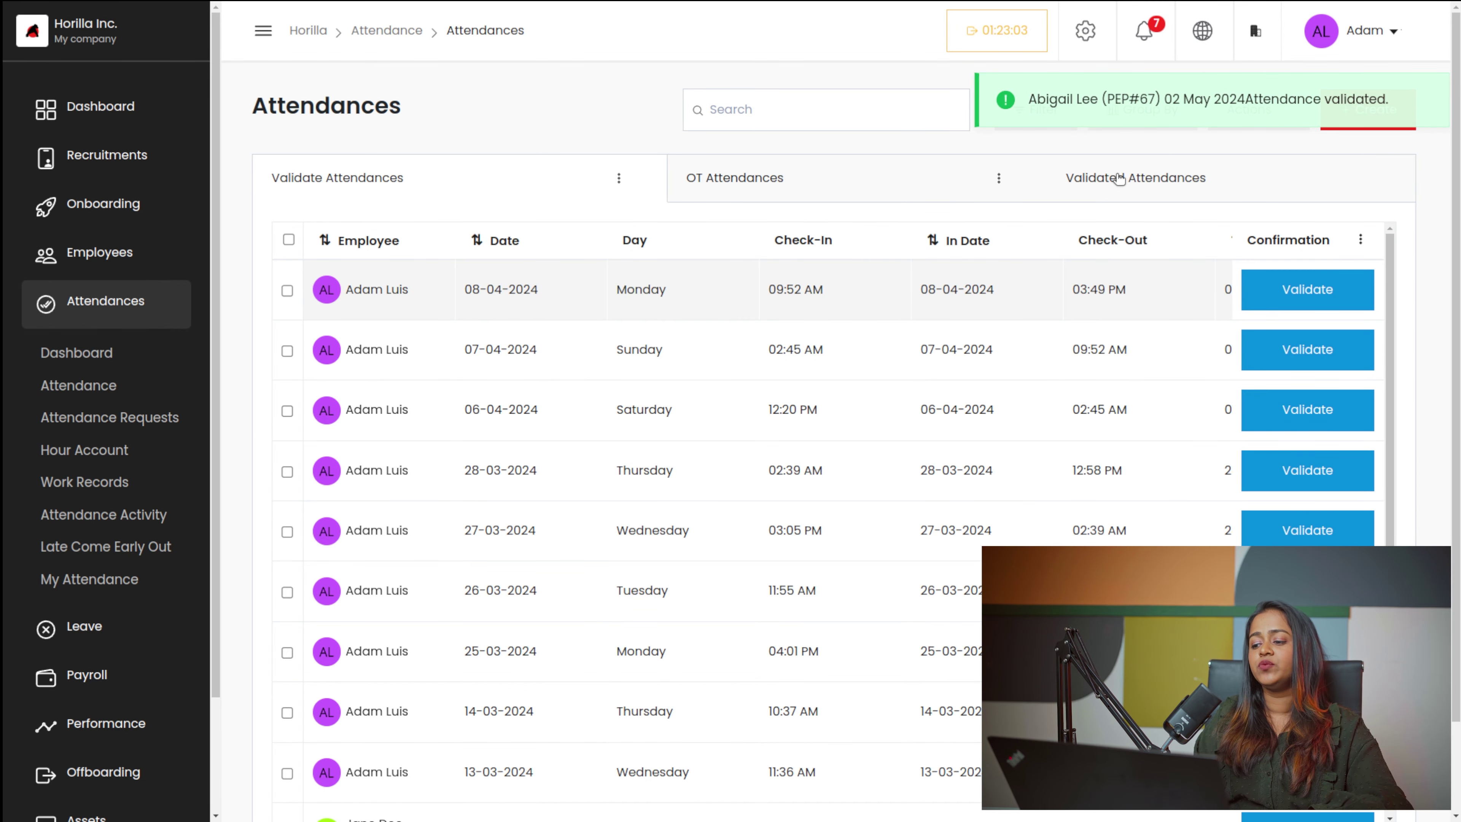
pyautogui.click(1119, 179)
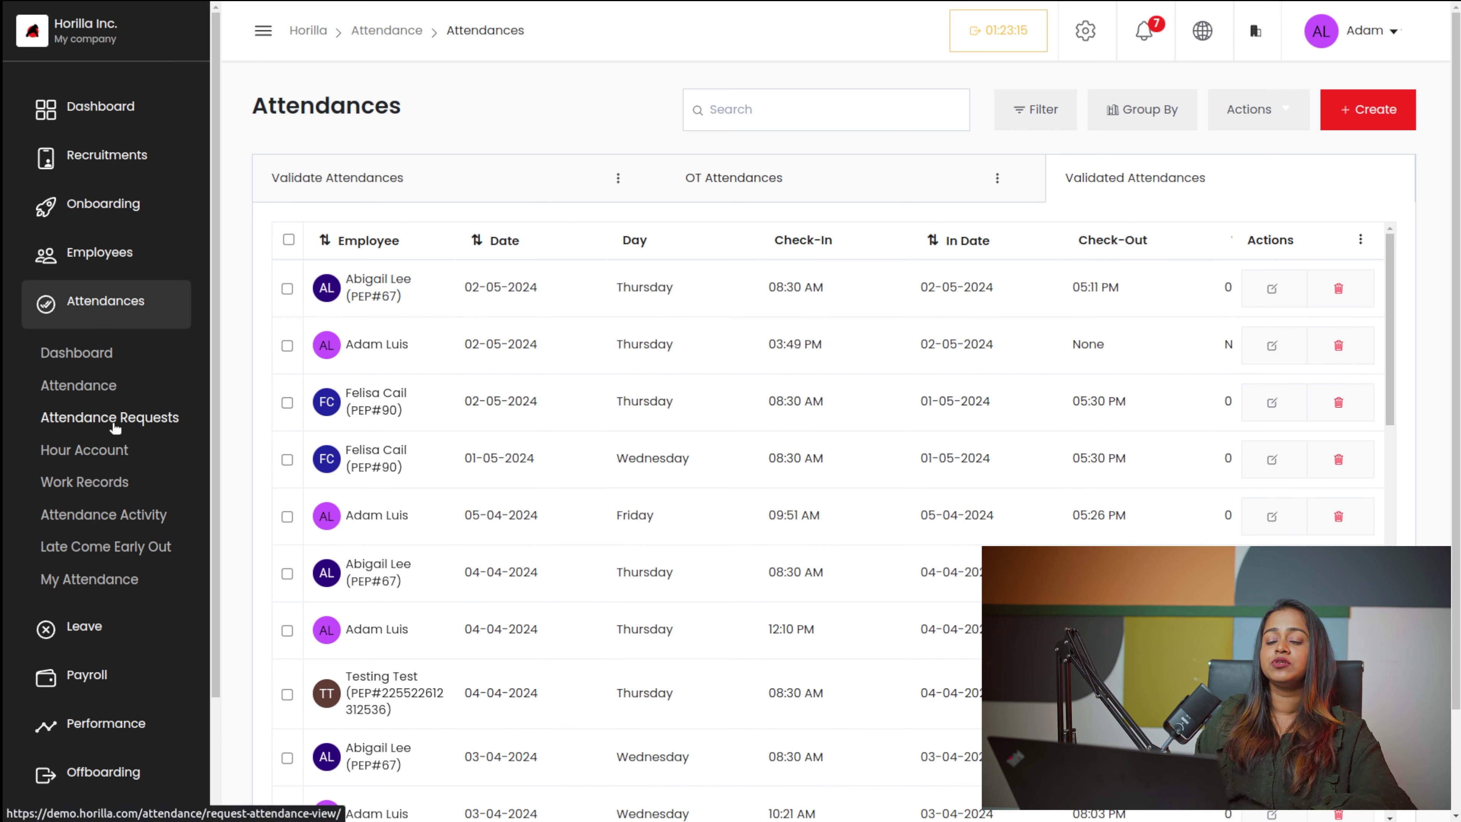
# - Start a new attendance request for the first listed employee with the attendance date 01/05/2024
pyautogui.click(143, 425)
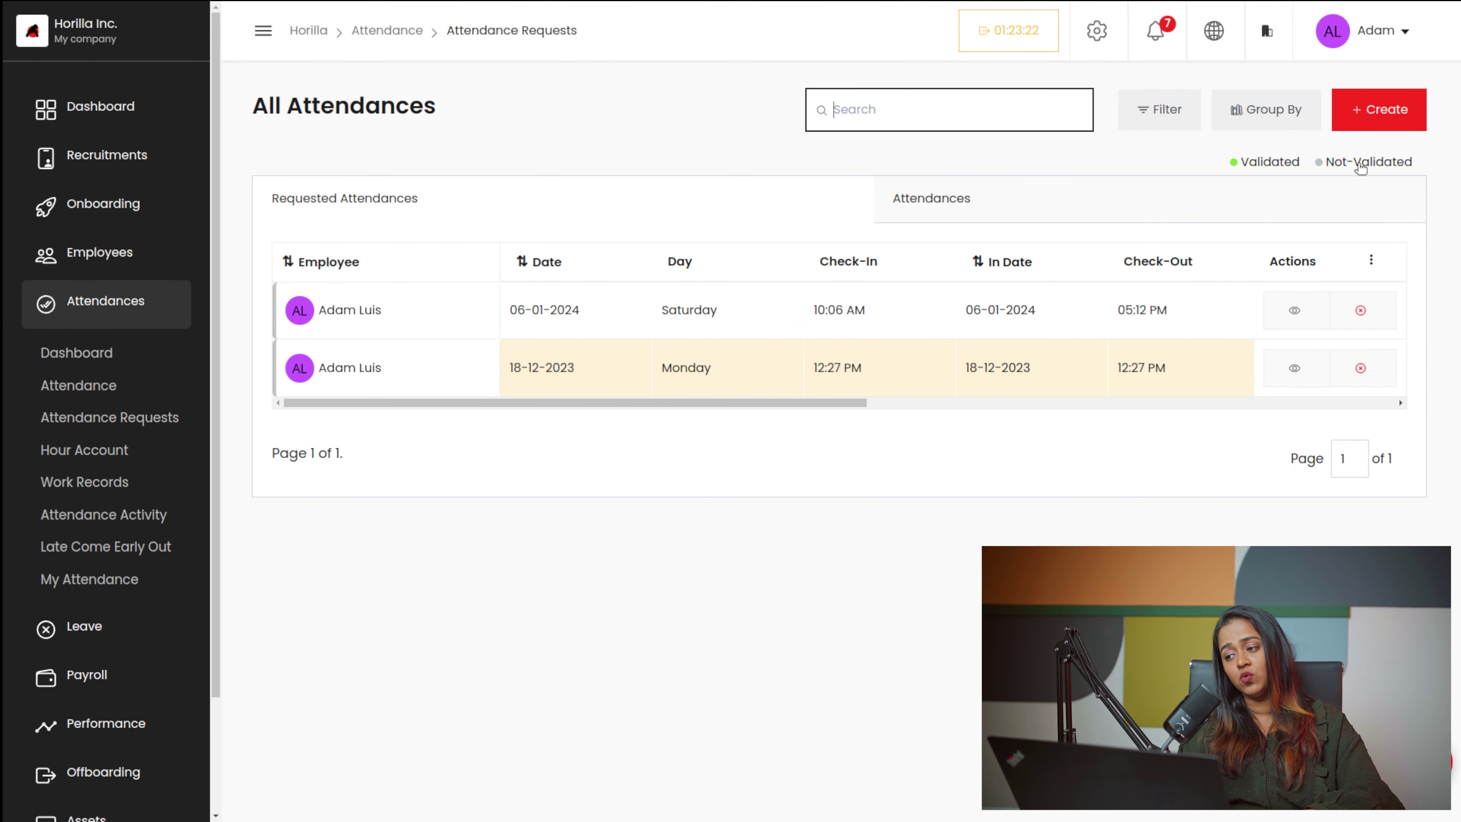
pyautogui.click(1365, 117)
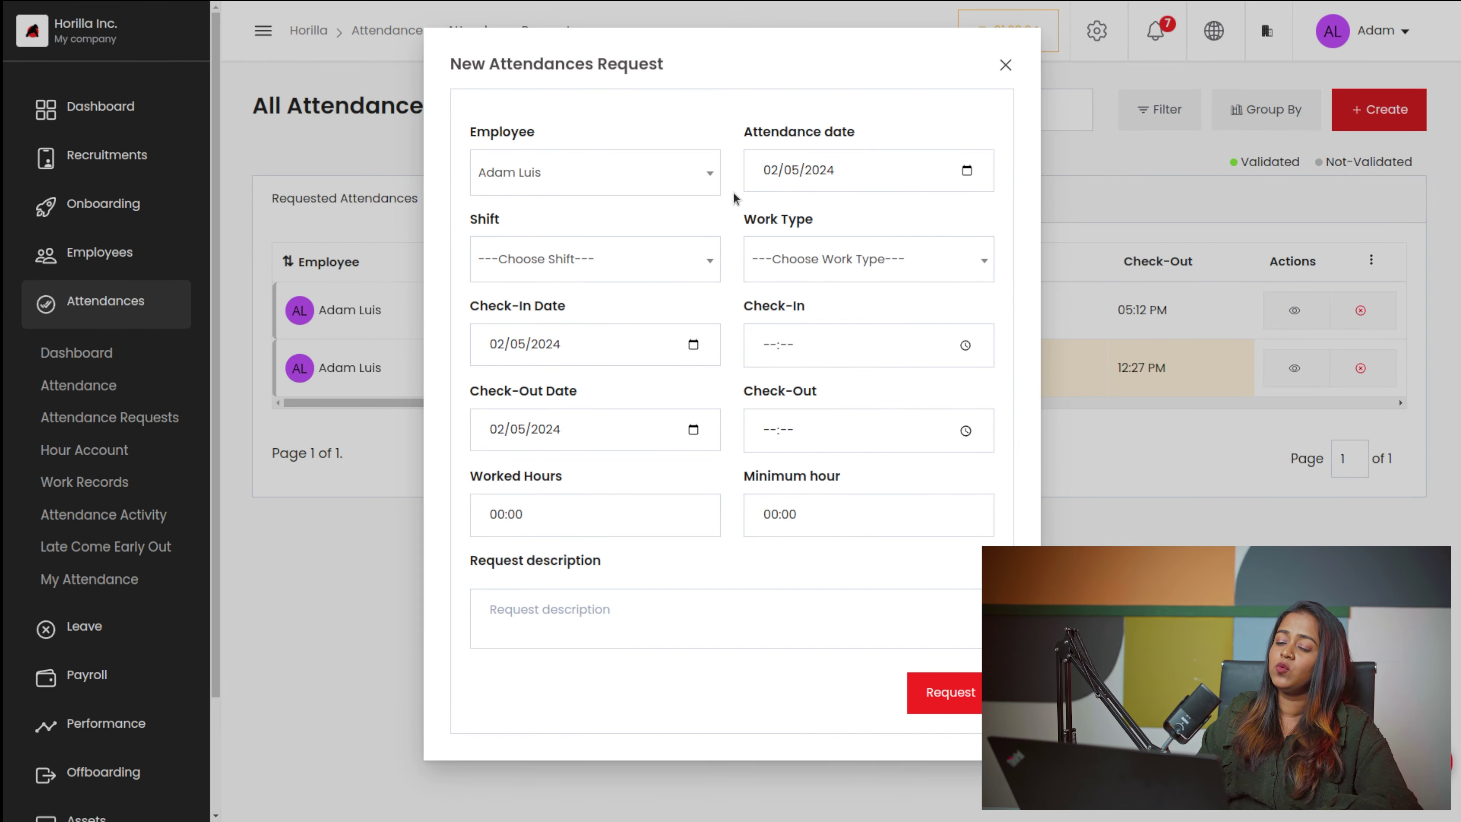
pyautogui.click(558, 182)
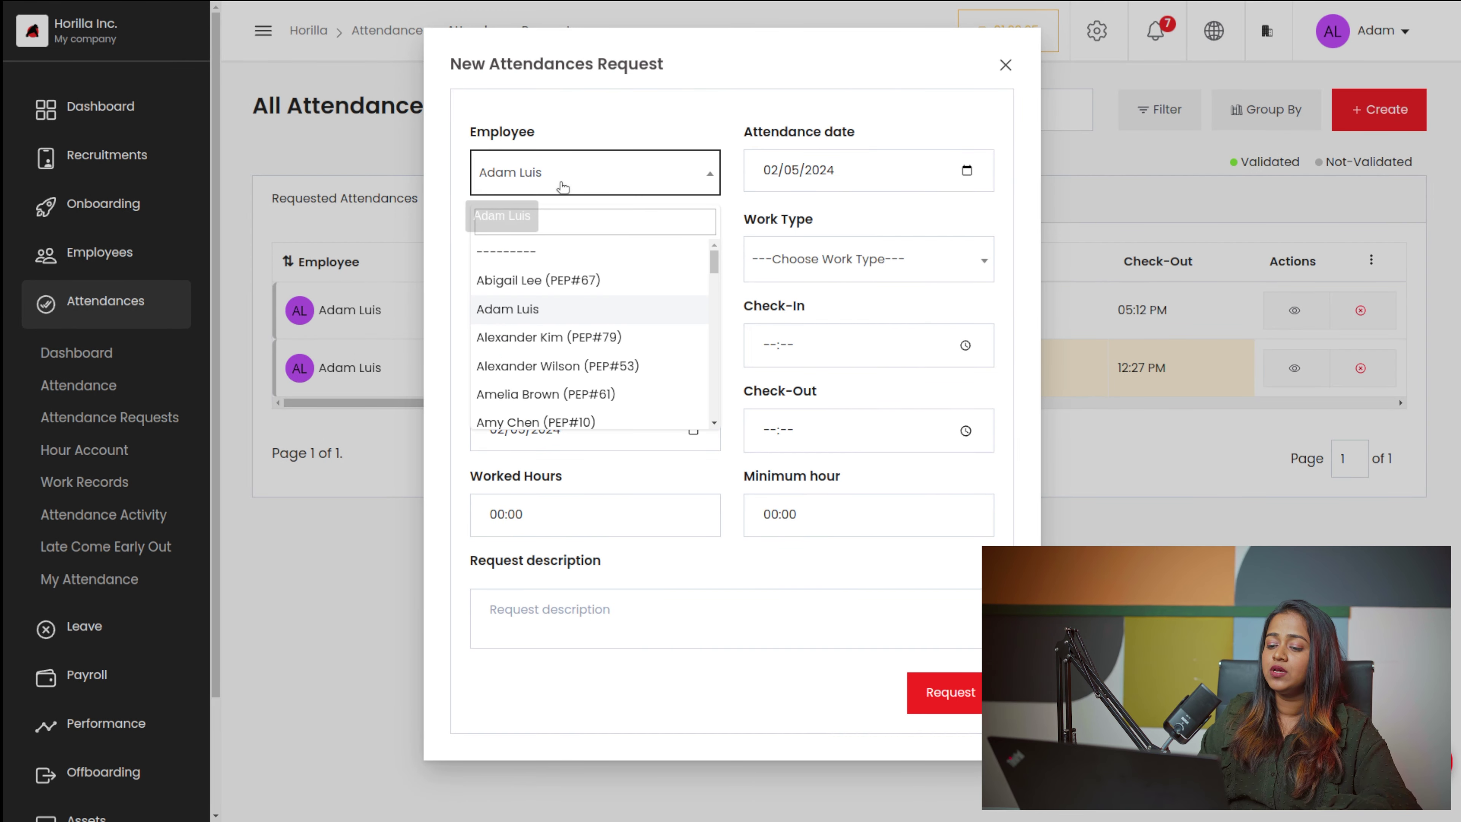
pyautogui.click(546, 285)
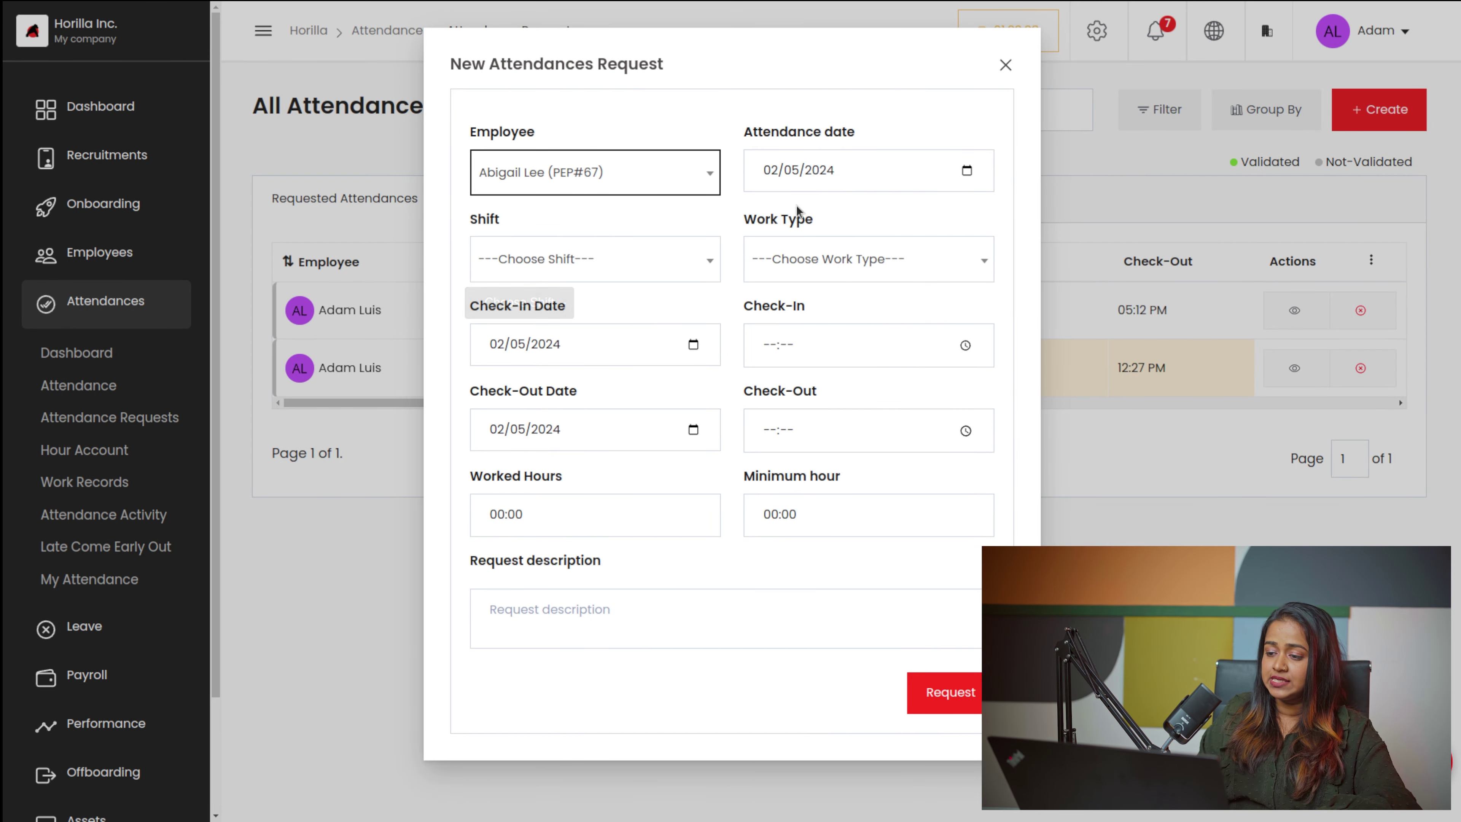
pyautogui.click(829, 189)
pyautogui.click(965, 176)
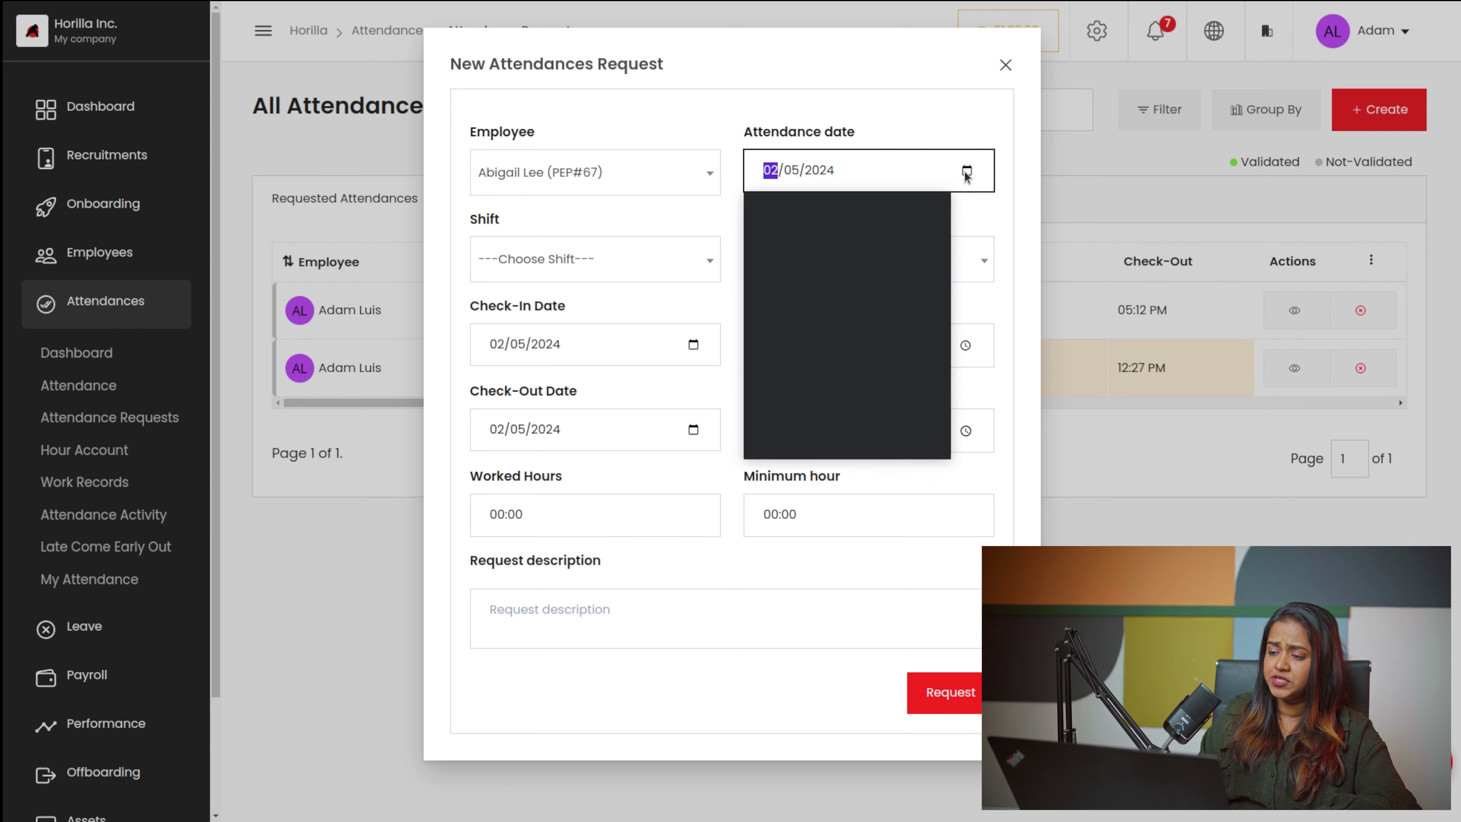
pyautogui.click(817, 283)
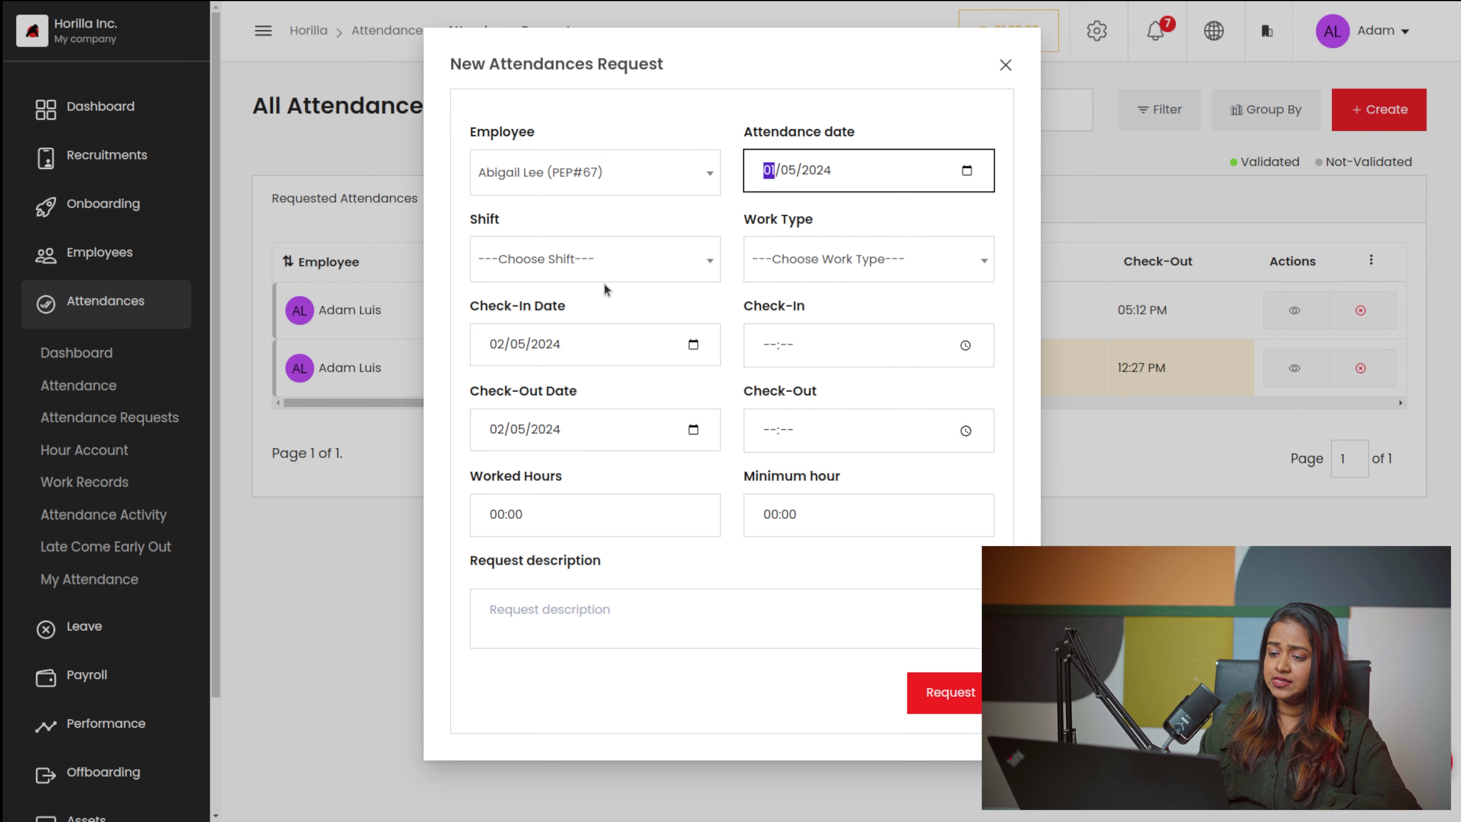
# - Set the request to Regular Shift and In Office, describe it as "please approve", and submit it
pyautogui.click(624, 268)
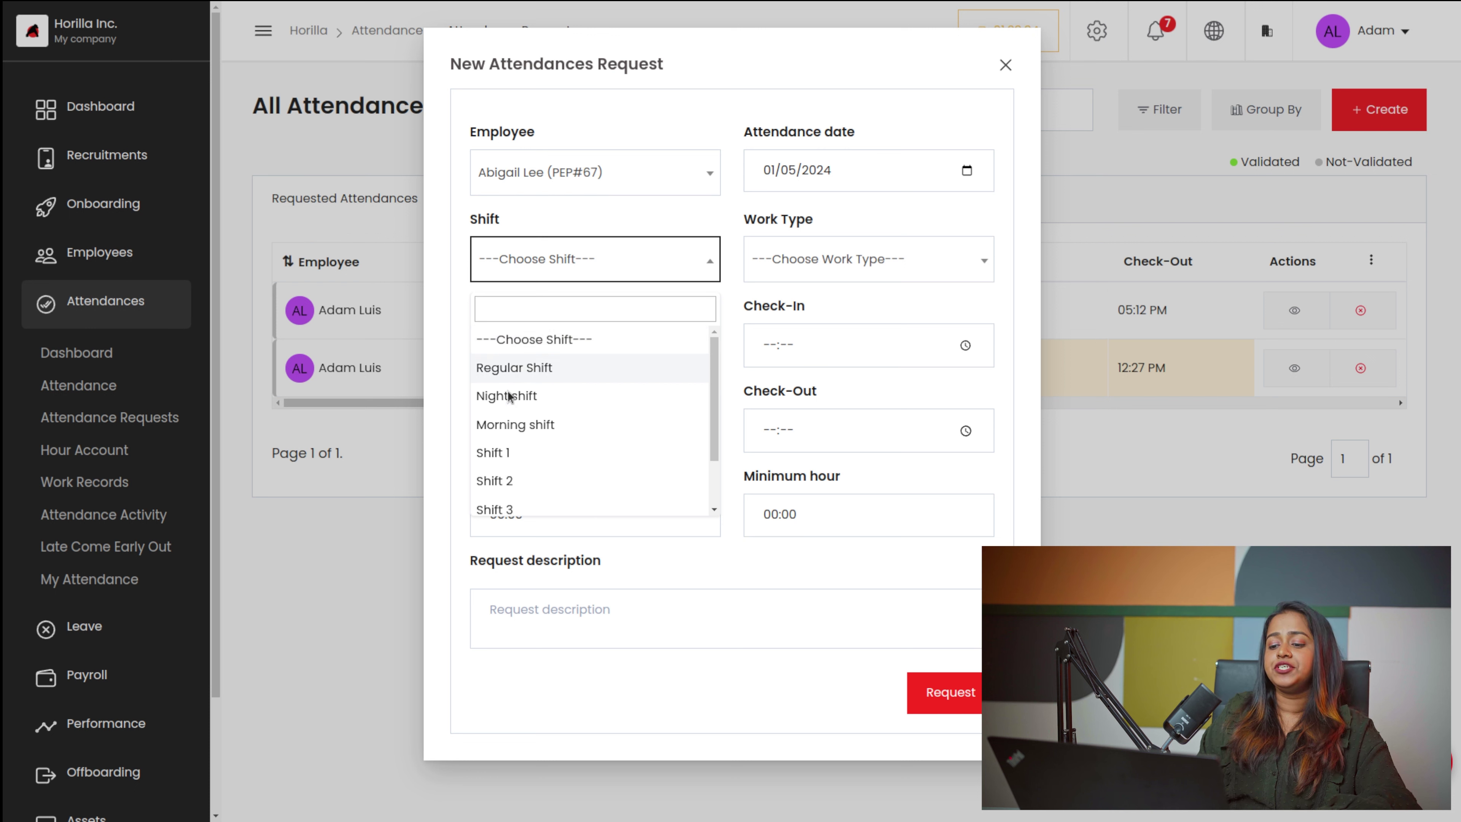
pyautogui.click(535, 368)
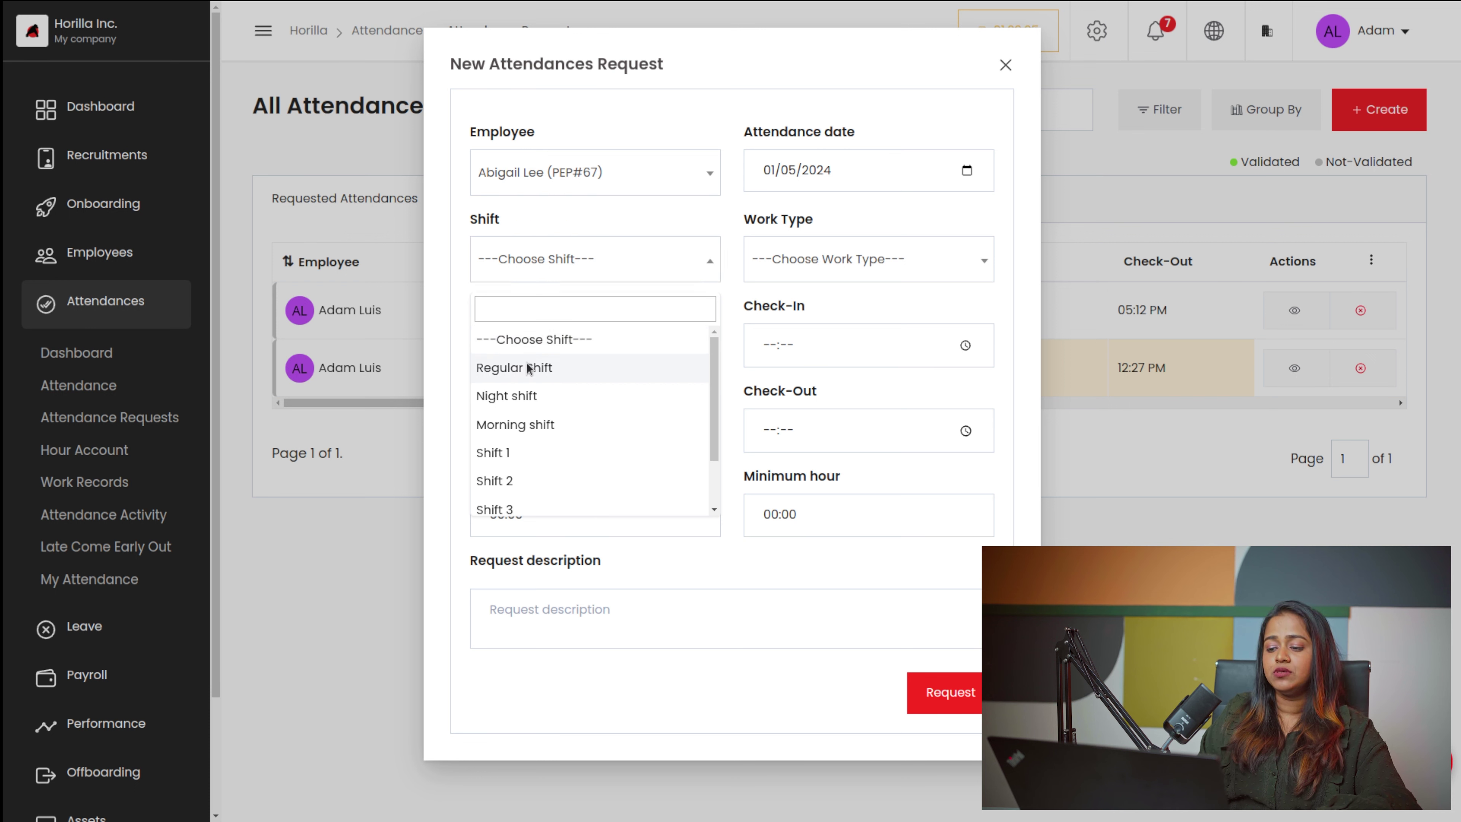
pyautogui.click(807, 260)
pyautogui.click(775, 425)
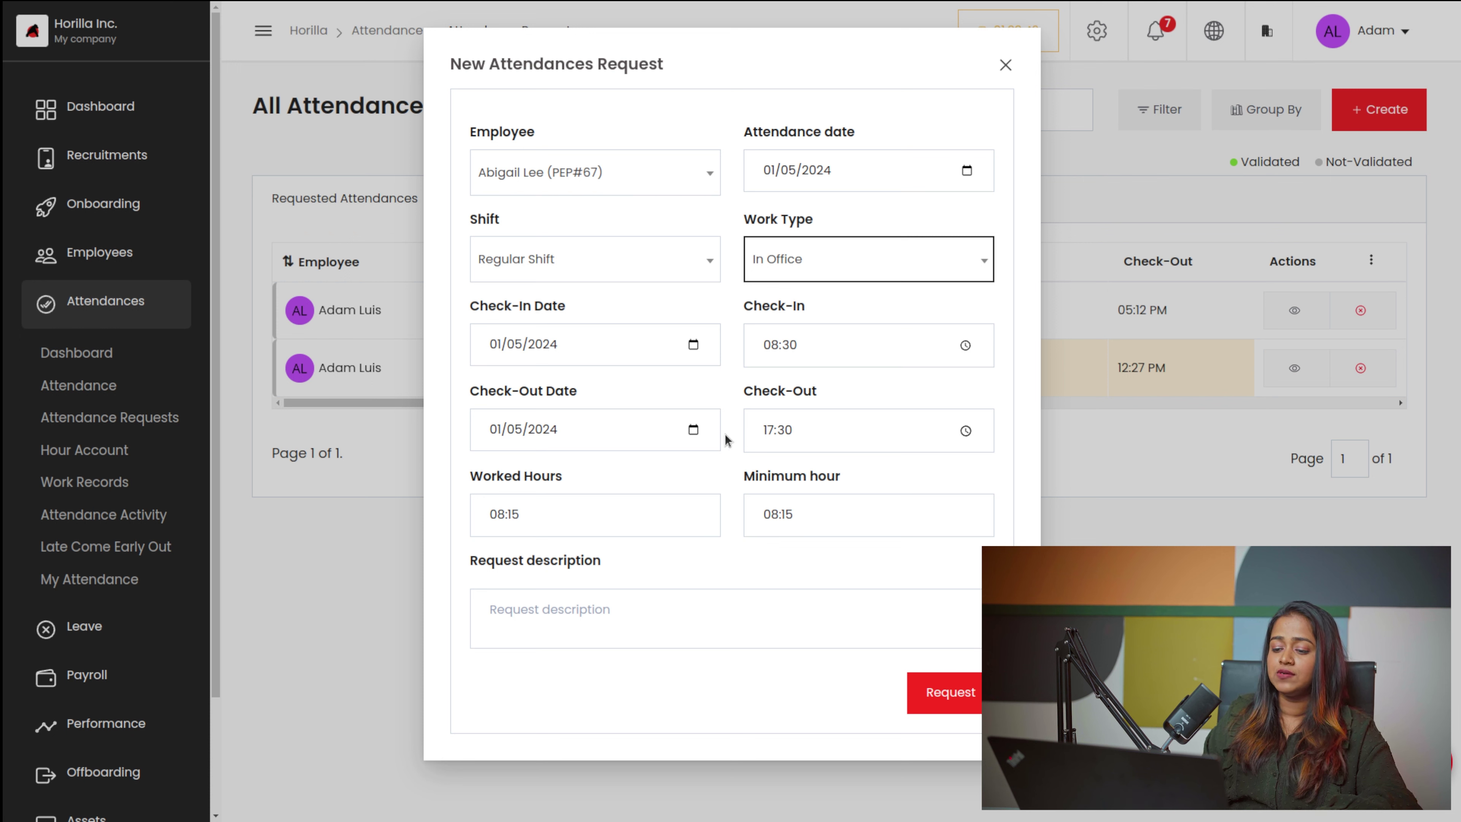
pyautogui.click(951, 693)
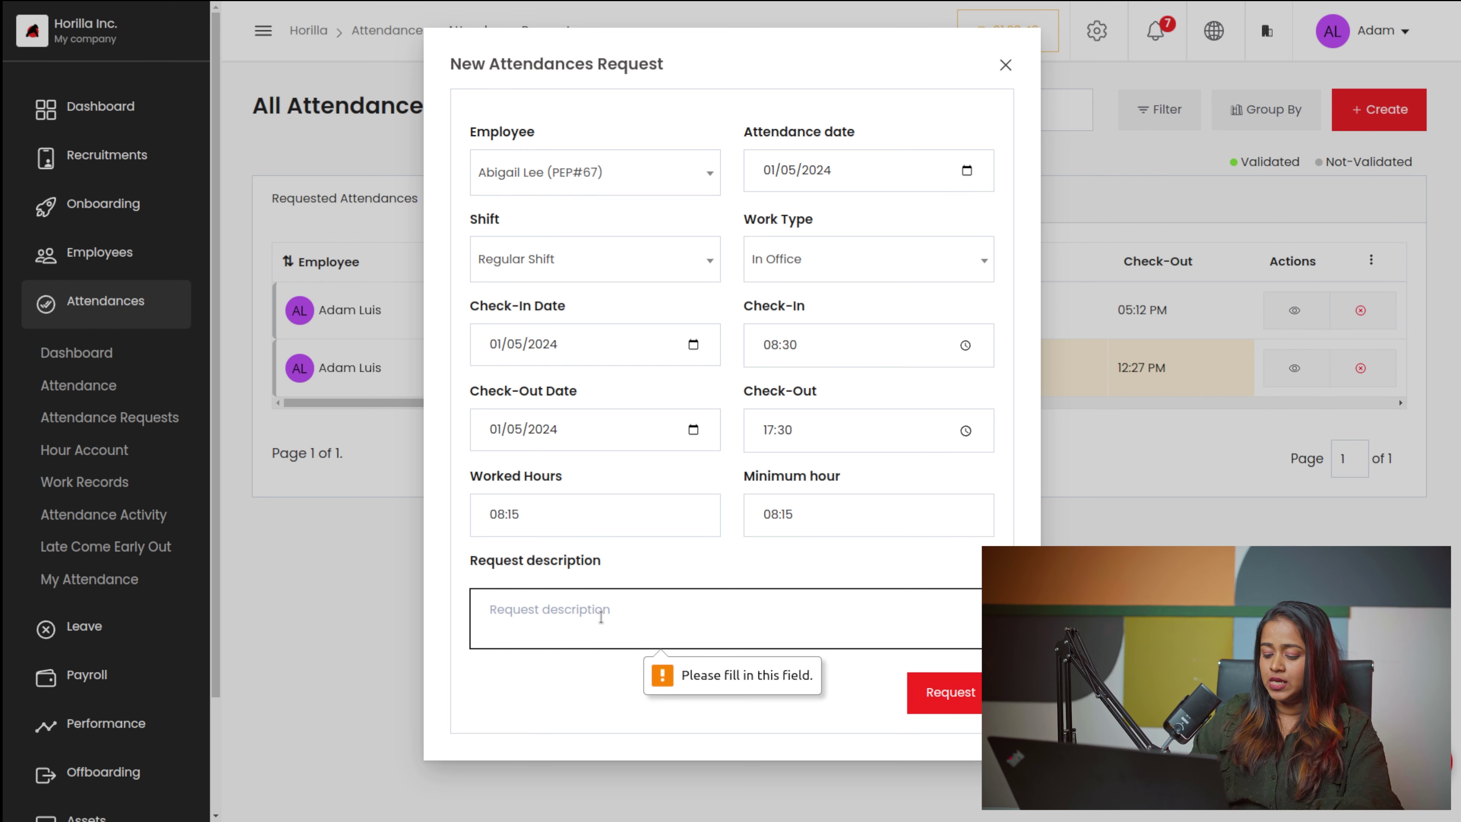
pyautogui.write('please approve')
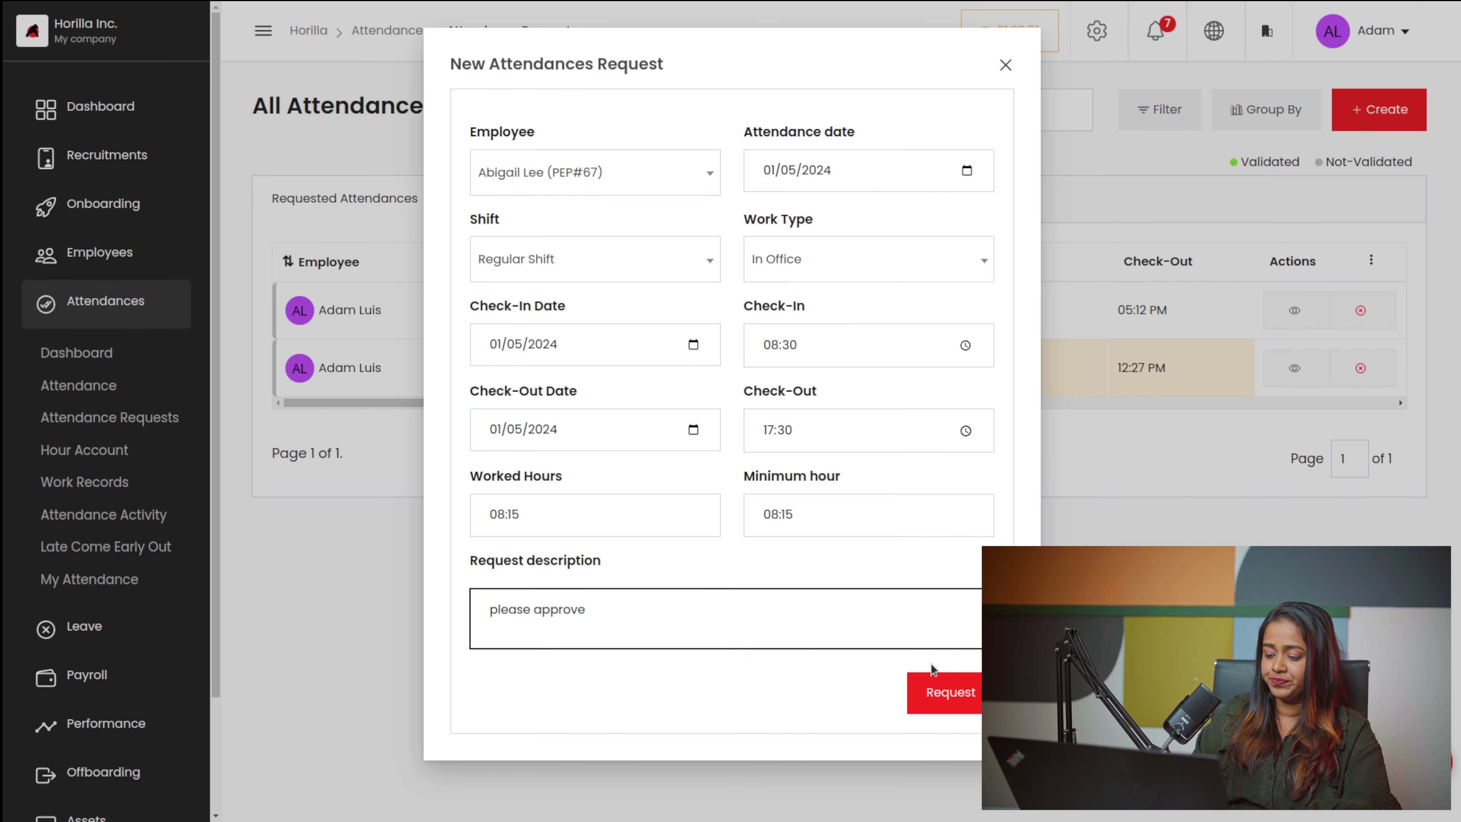
pyautogui.click(934, 687)
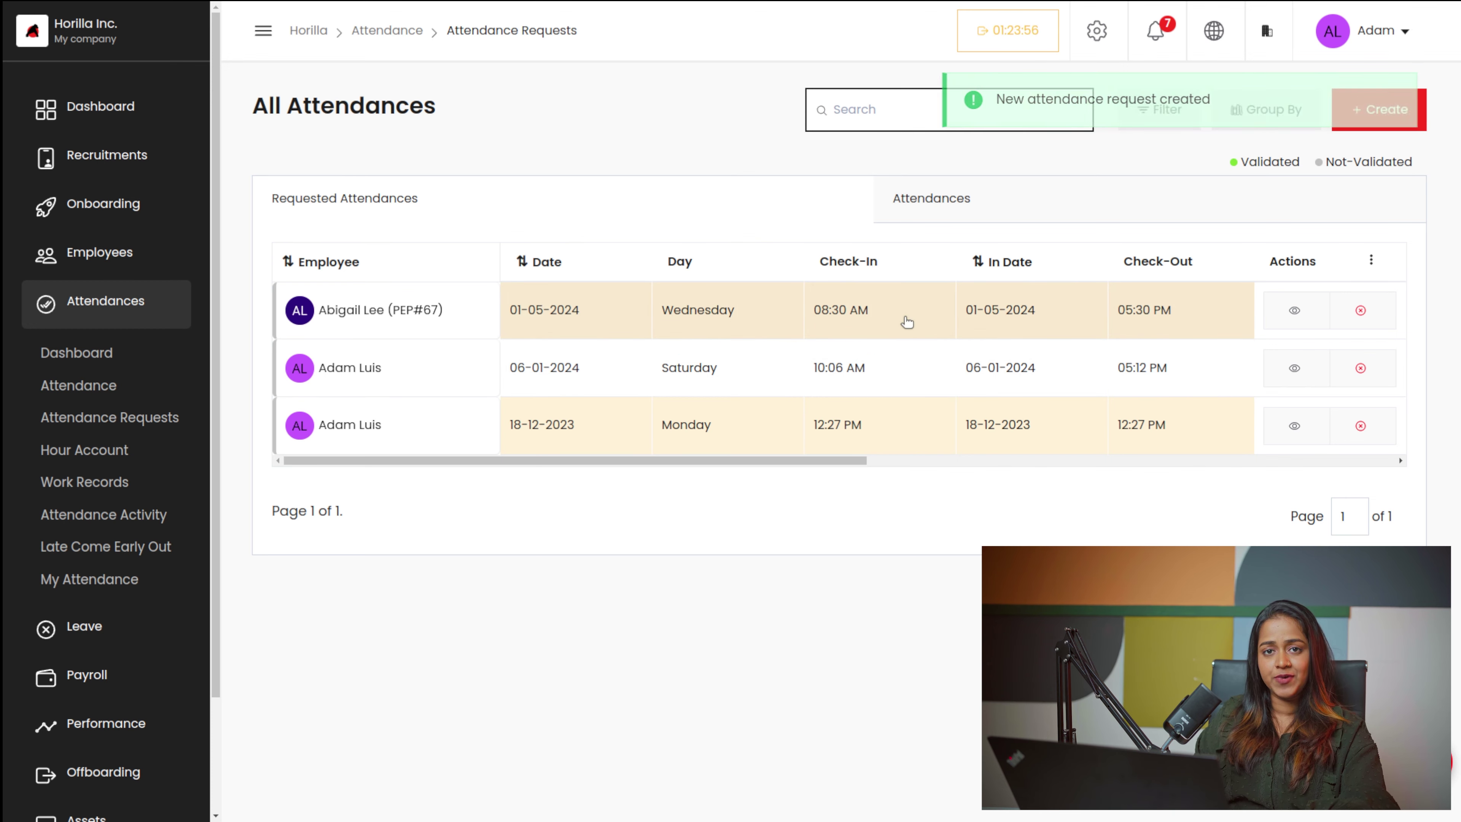
# - Review the new 01-05-2024 attendance request's columns and requested values, leaving it undecided
pyautogui.hscroll(5, 900, 317)
pyautogui.hscroll(3, 899, 317)
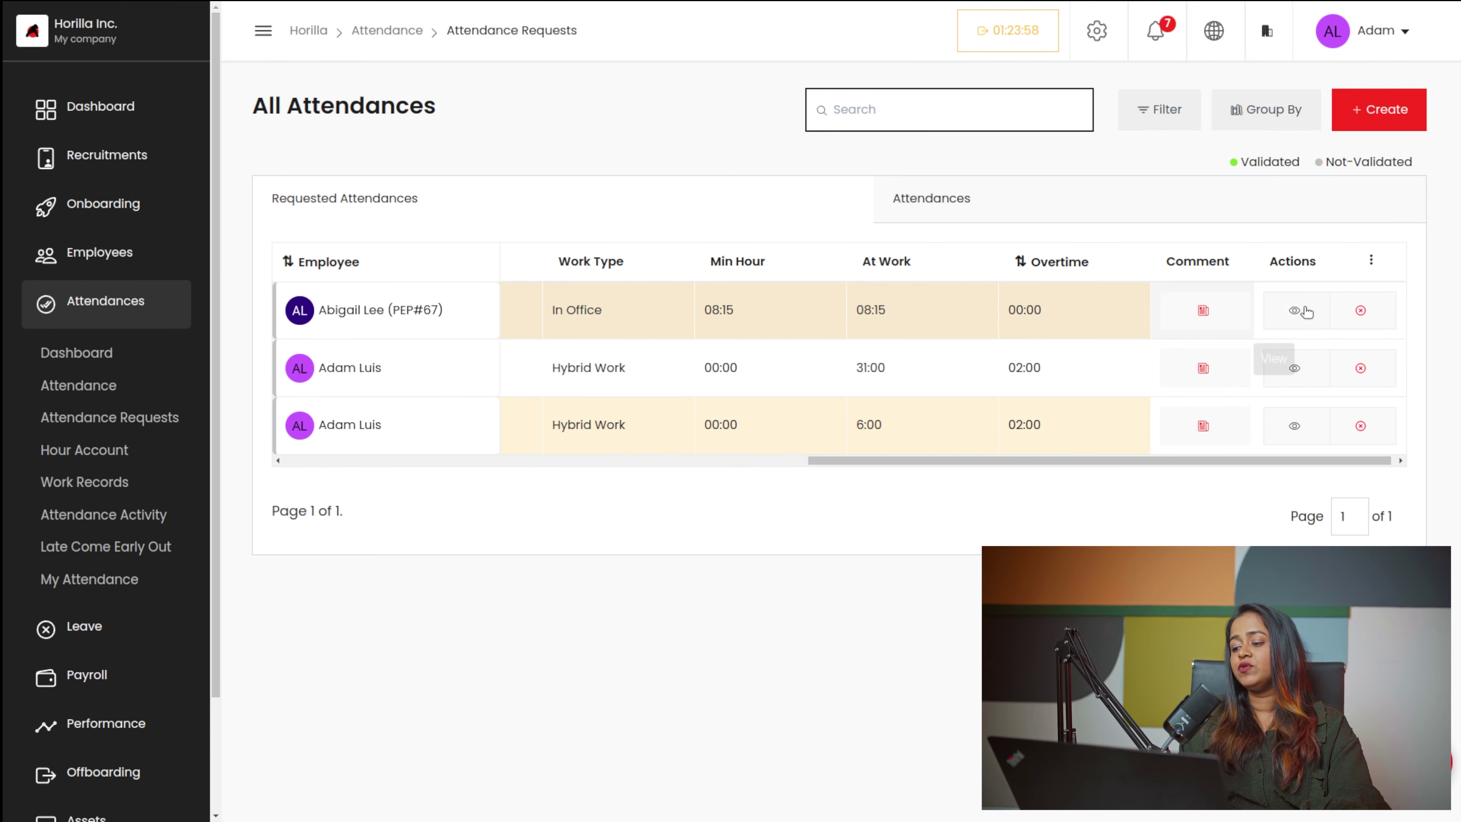
pyautogui.click(1298, 310)
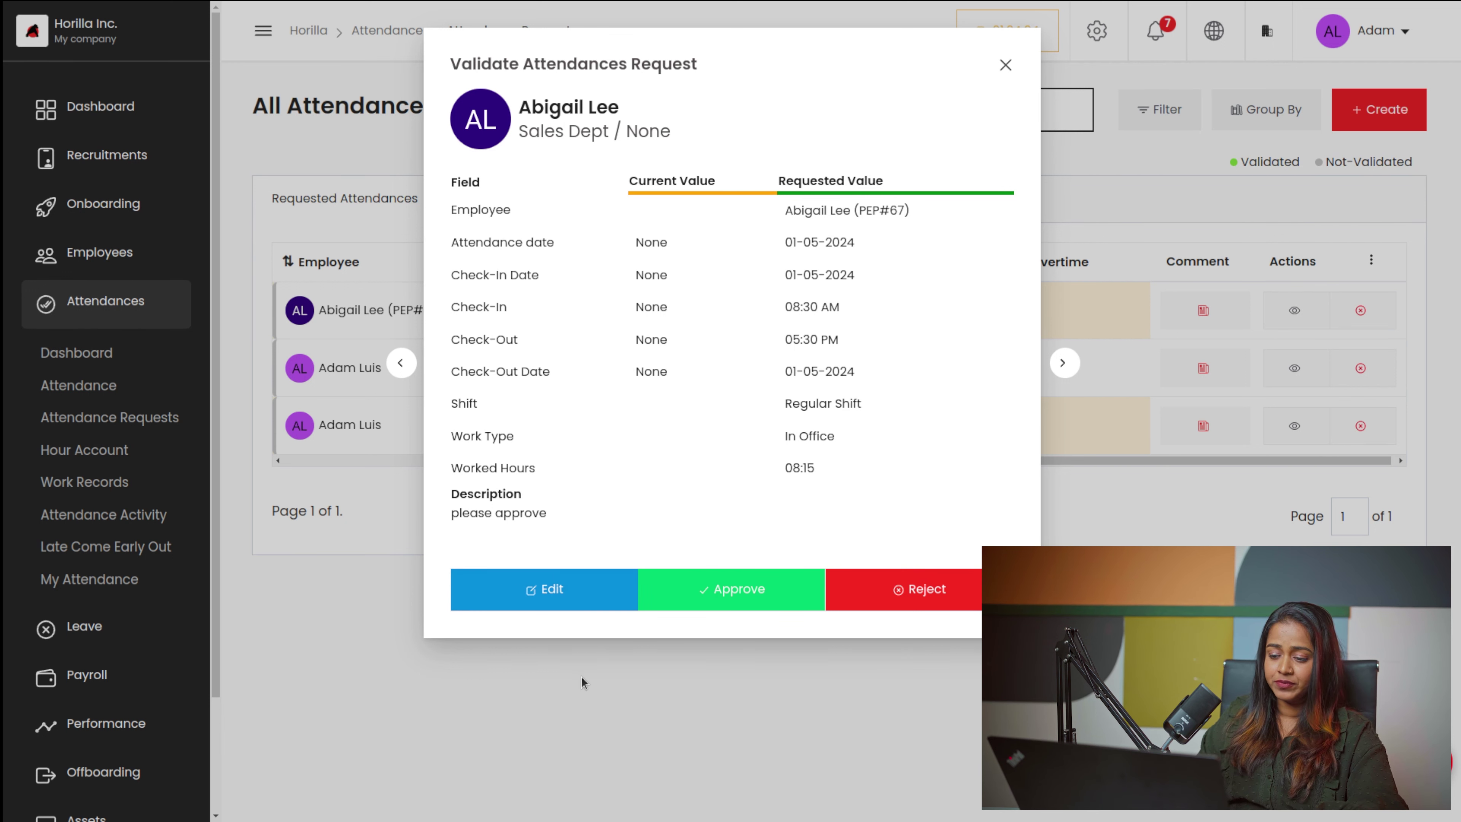
pyautogui.click(1006, 60)
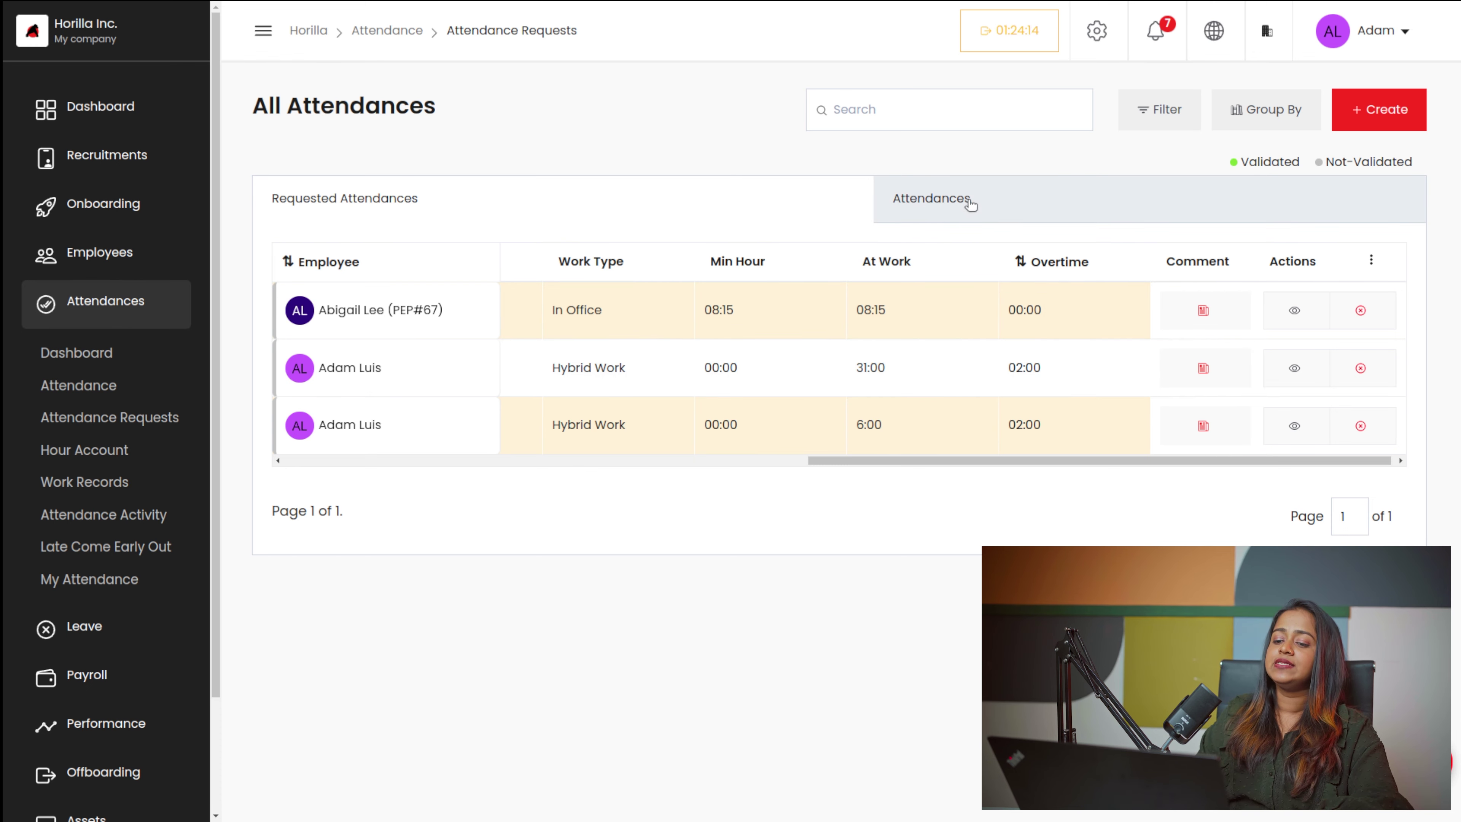
# - Examine all attendances on the attendance requests page, including their shift, work type, hours, overtime and edit-request columns
pyautogui.click(1004, 218)
pyautogui.scroll(-10, 651, 618)
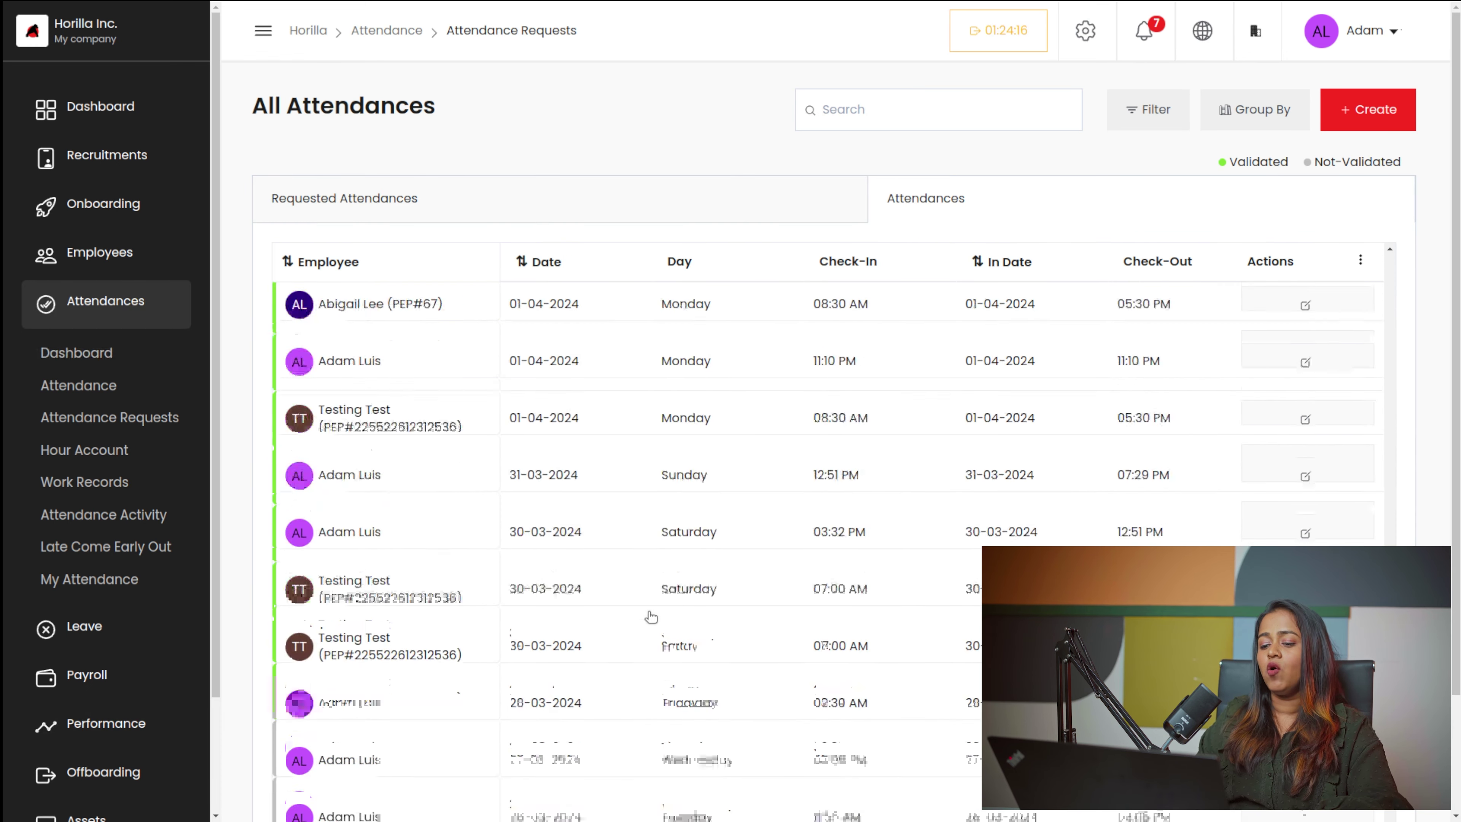
pyautogui.hscroll(5, 651, 617)
pyautogui.hscroll(-5, 644, 617)
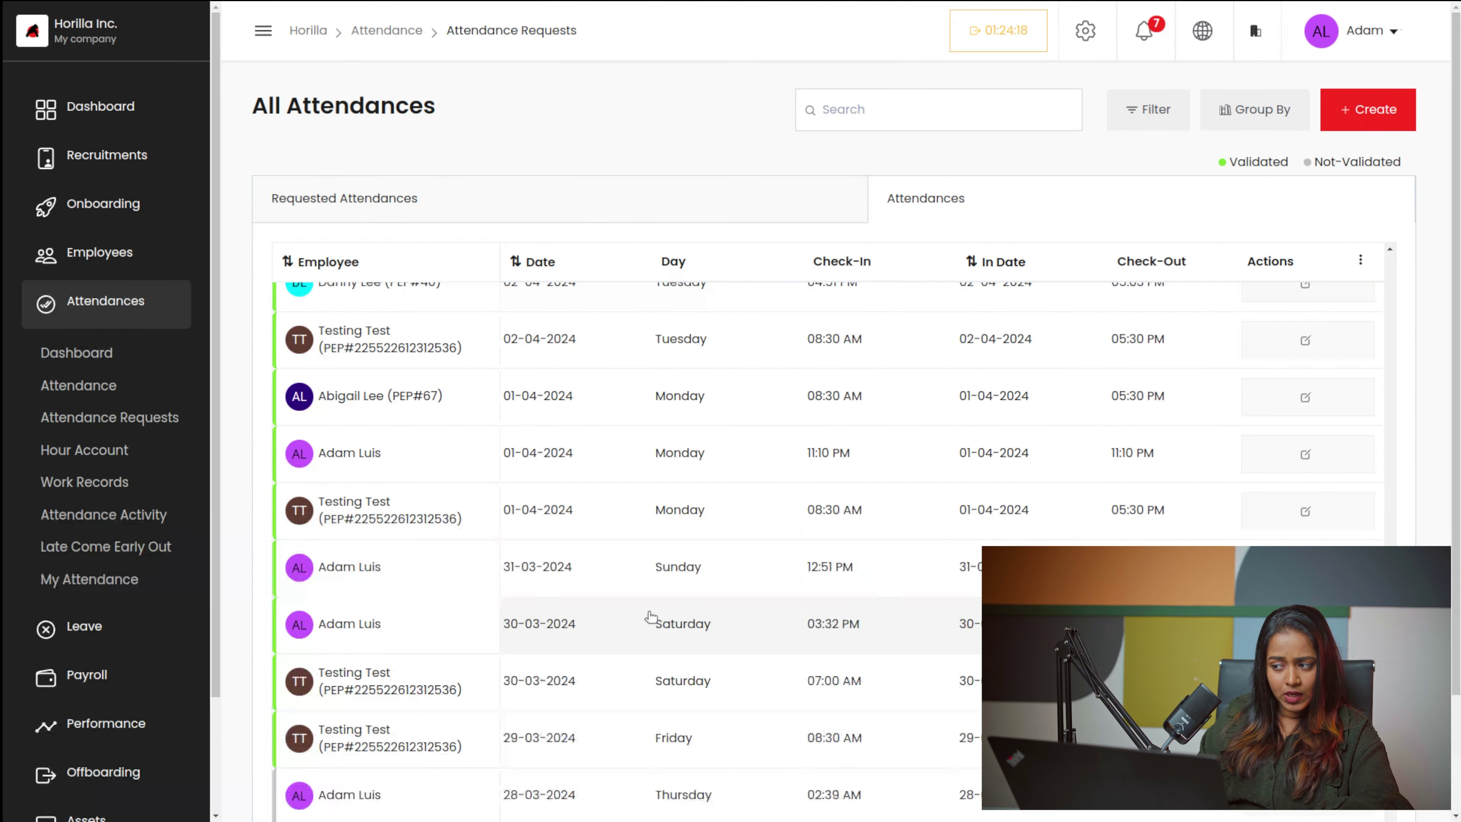
pyautogui.hscroll(5, 643, 617)
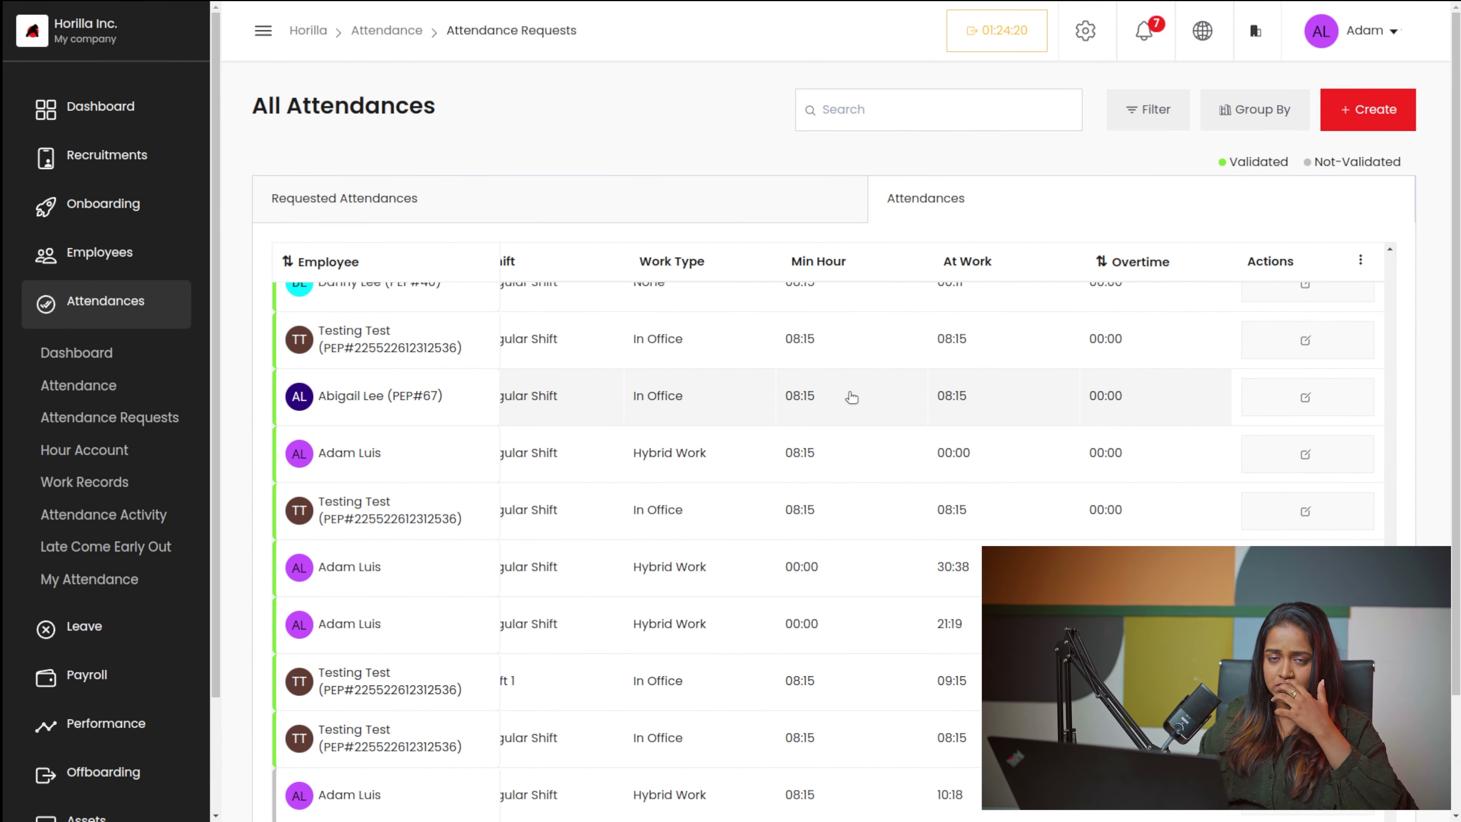
pyautogui.scroll(5, 852, 397)
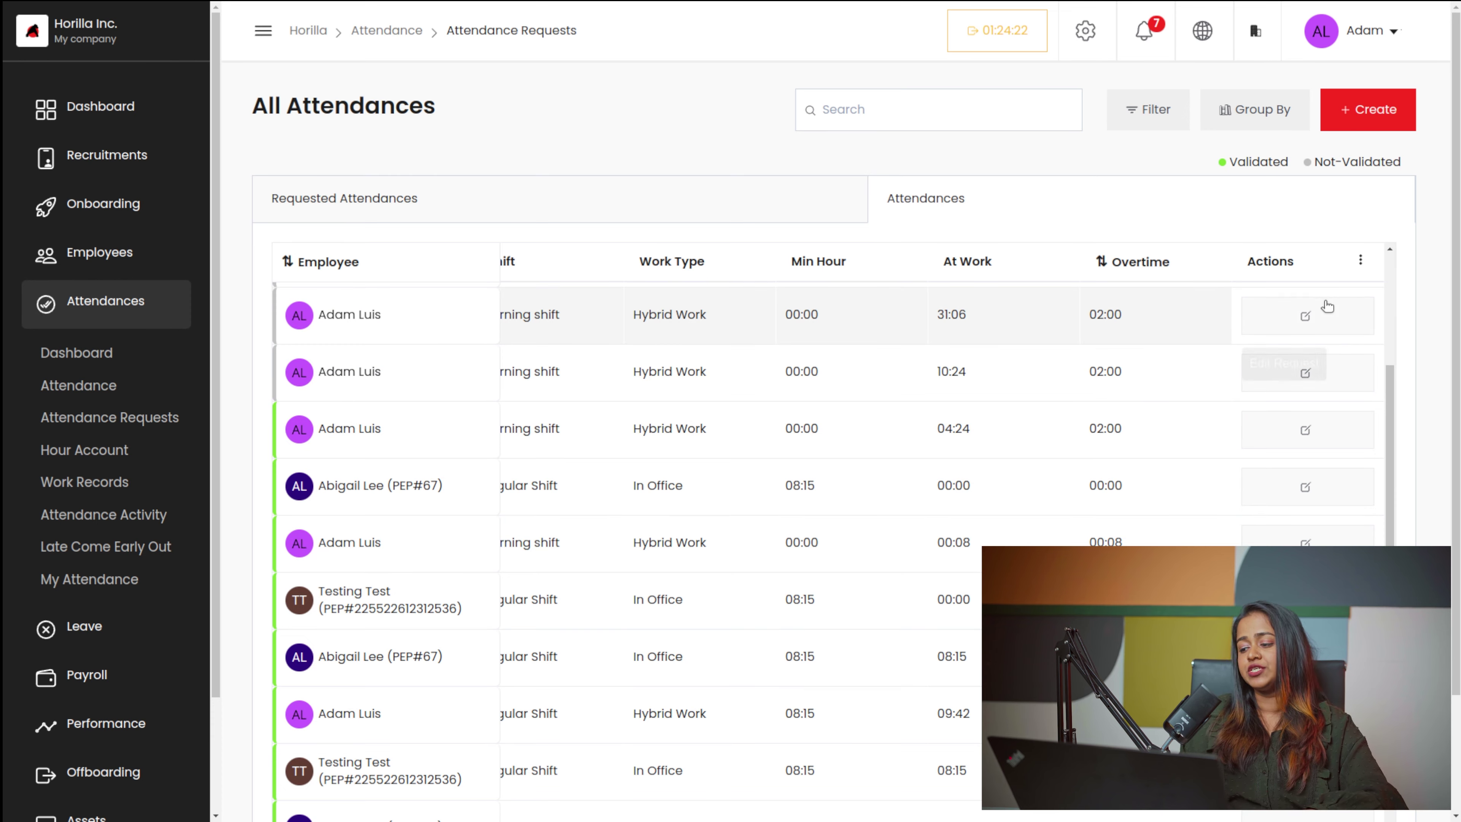
# - View the update request form for the 07-04-2024 attendance and close it without saving
pyautogui.click(1322, 301)
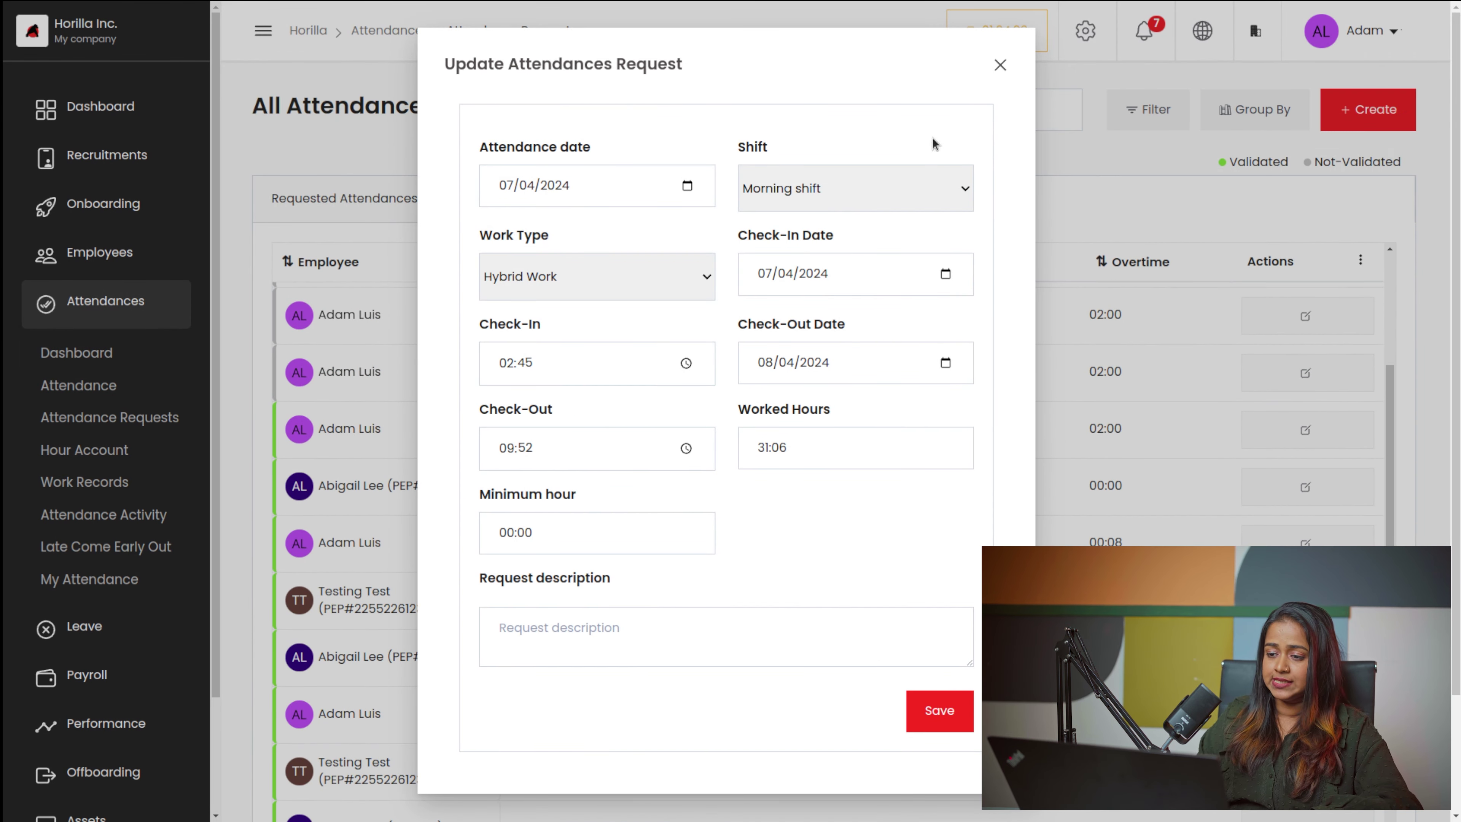
pyautogui.click(999, 62)
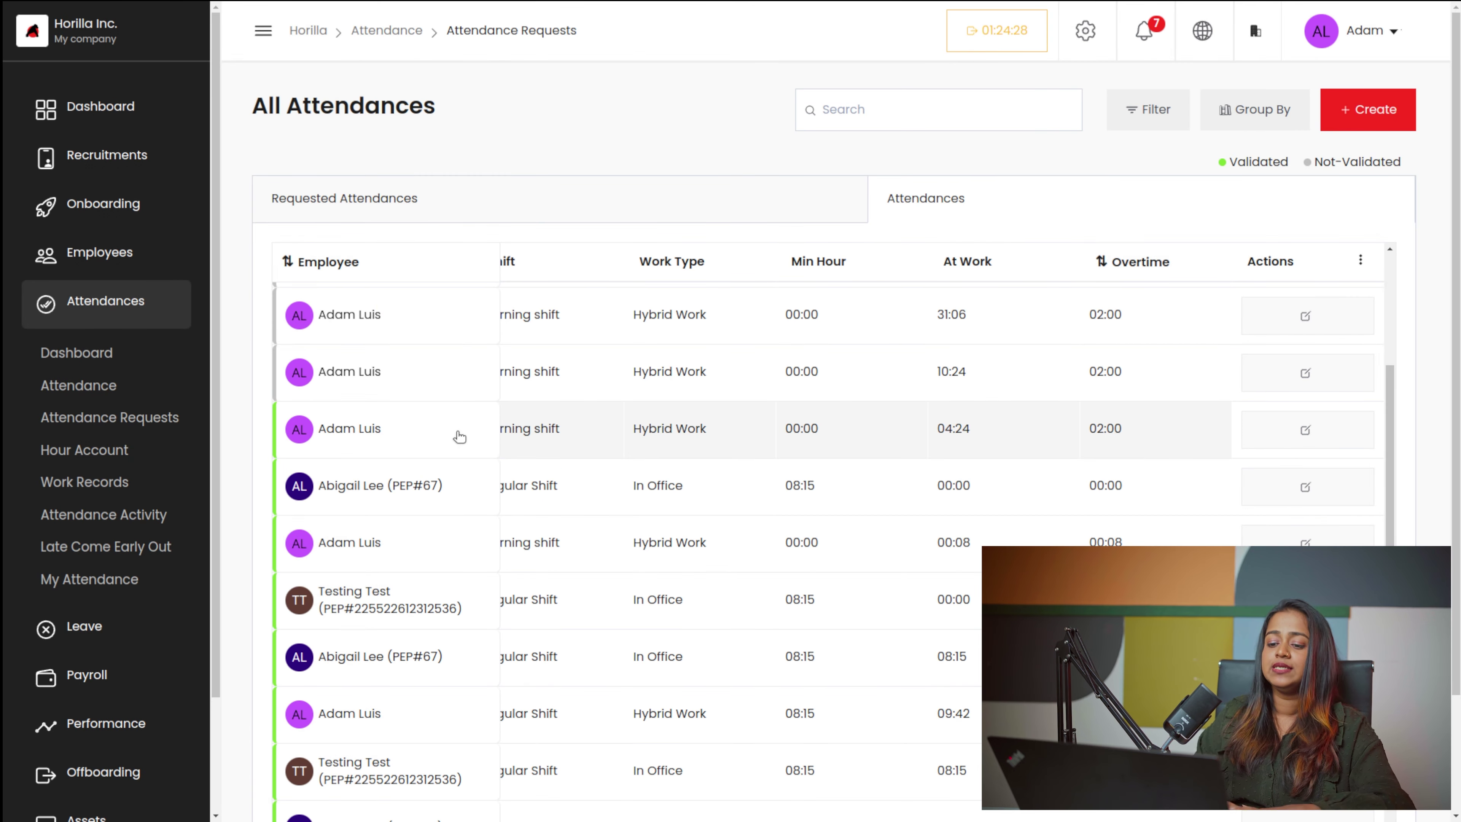
pyautogui.hscroll(-5, 447, 437)
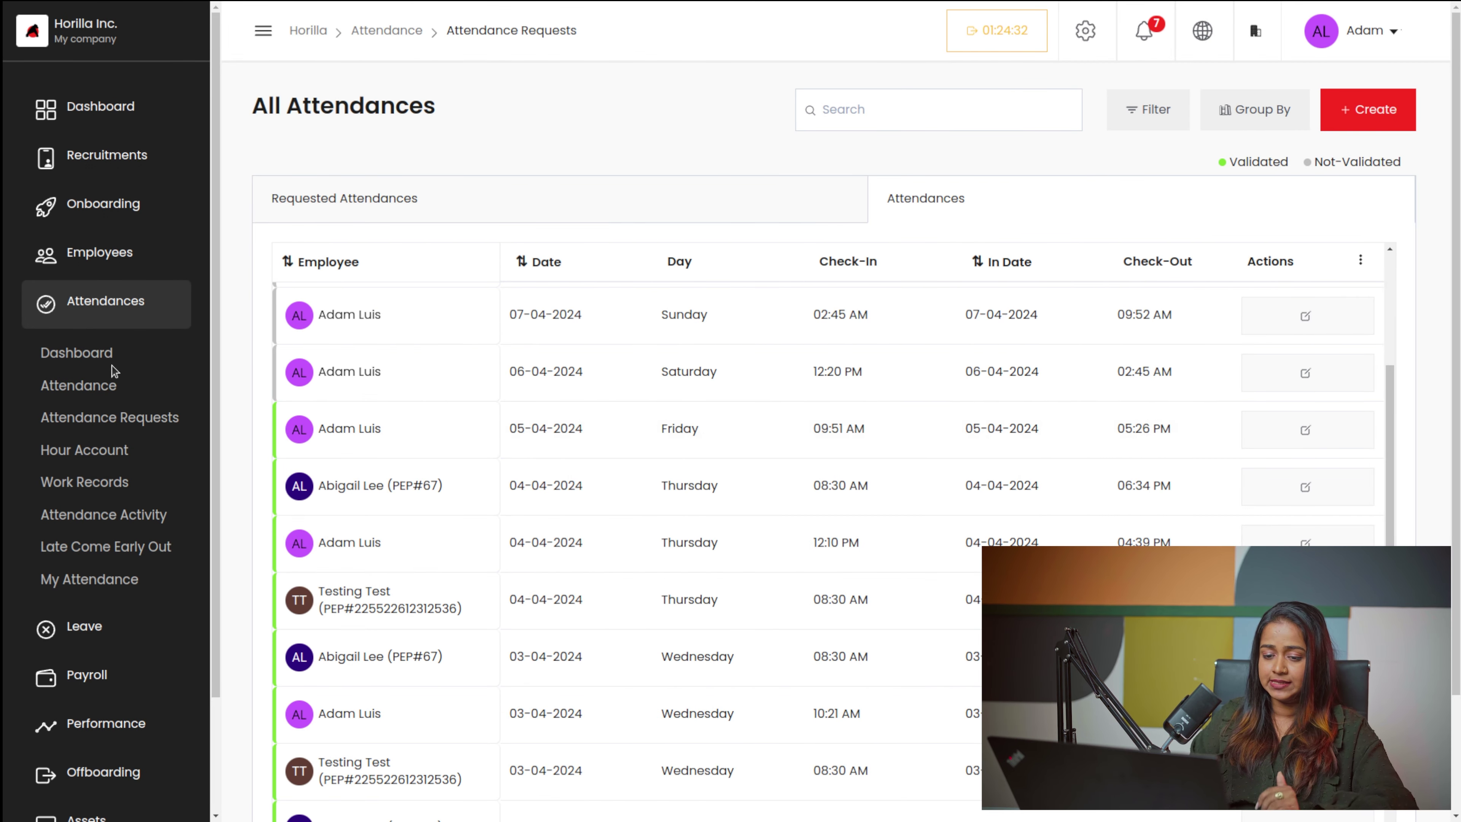
# - Open the hour accounts, expand the May group, and remove the month grouping and the 2024 year filter
pyautogui.click(86, 455)
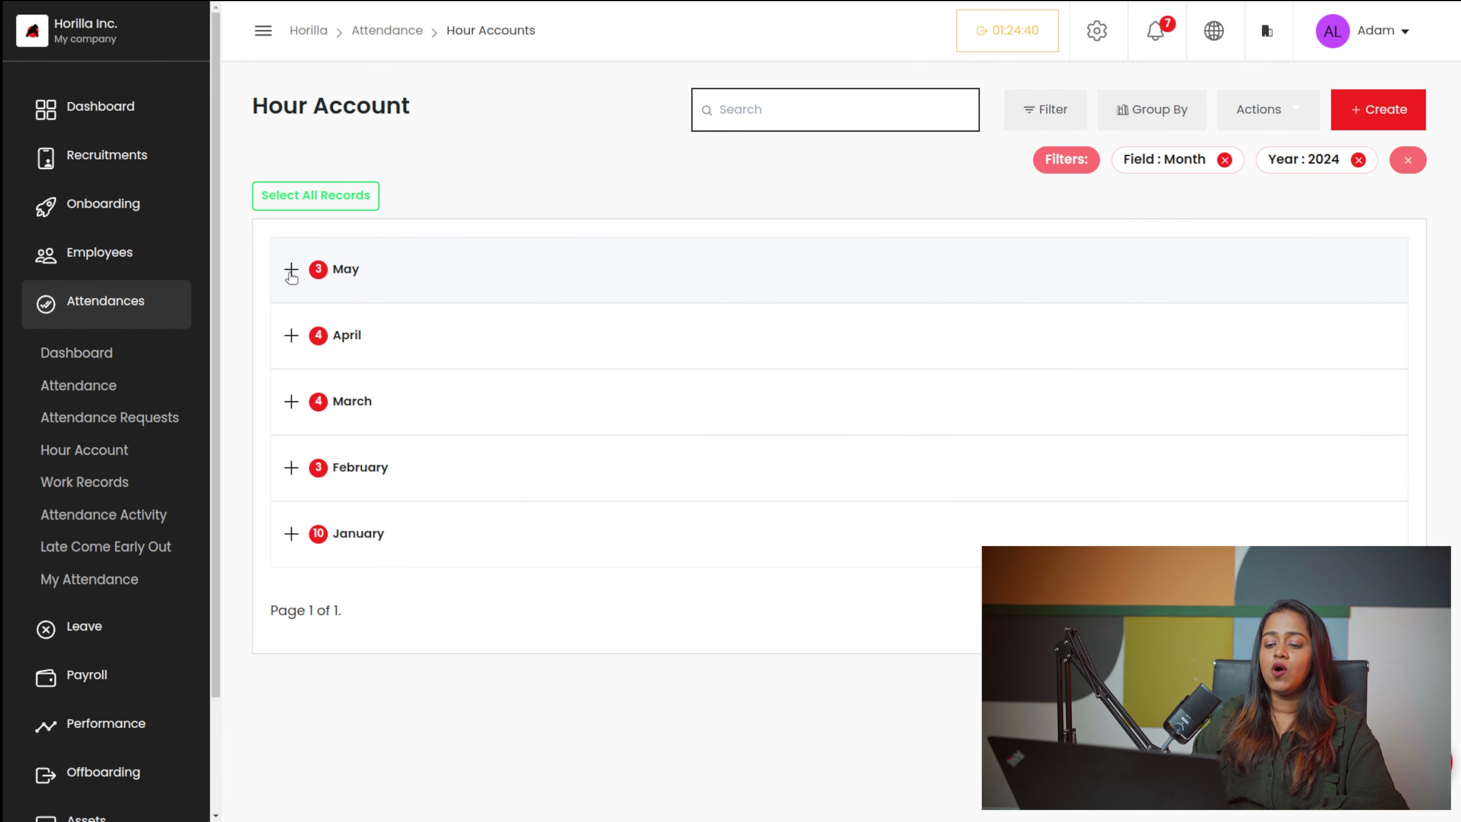
pyautogui.click(291, 270)
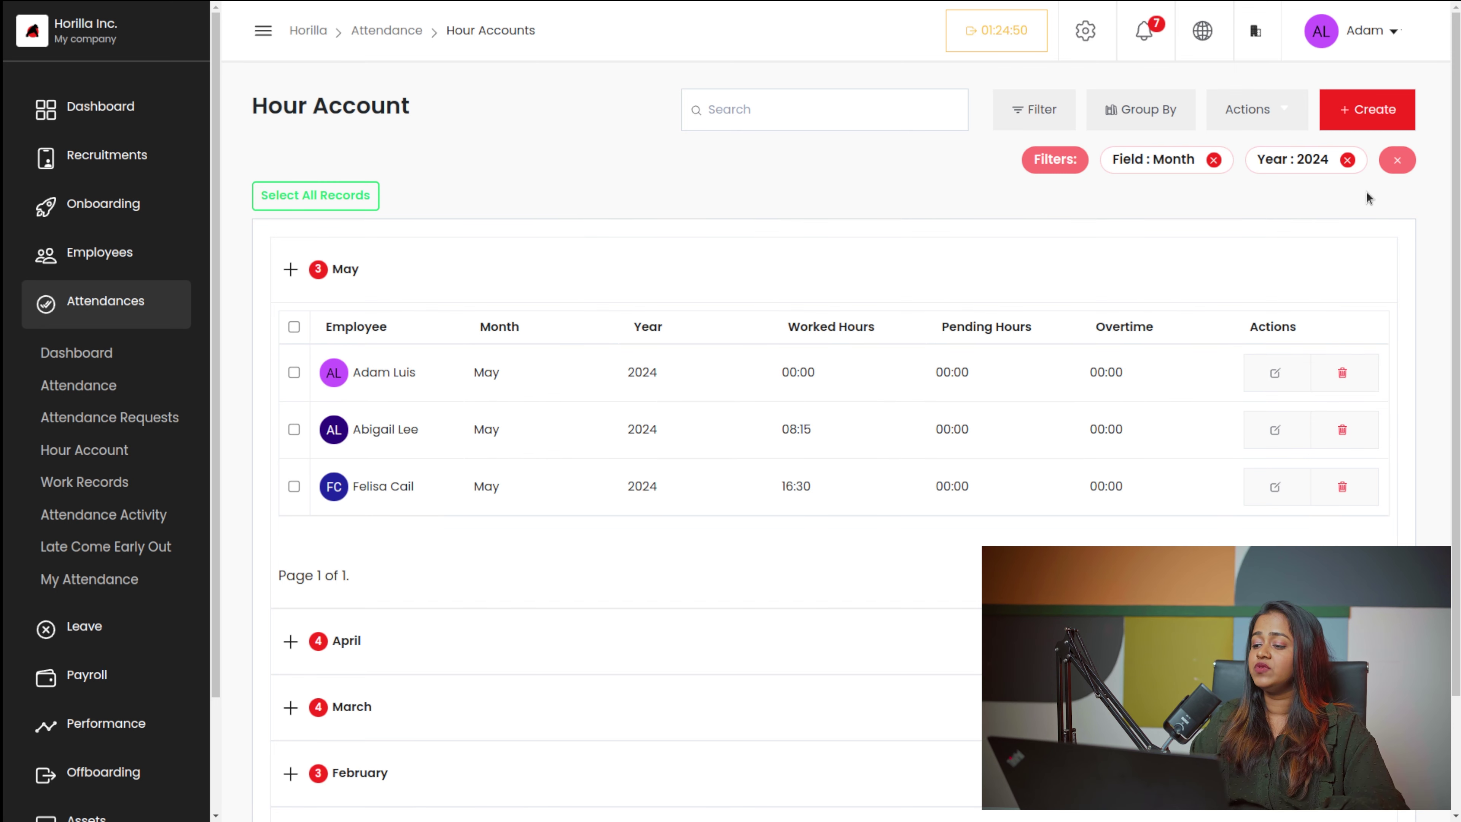
pyautogui.click(1214, 160)
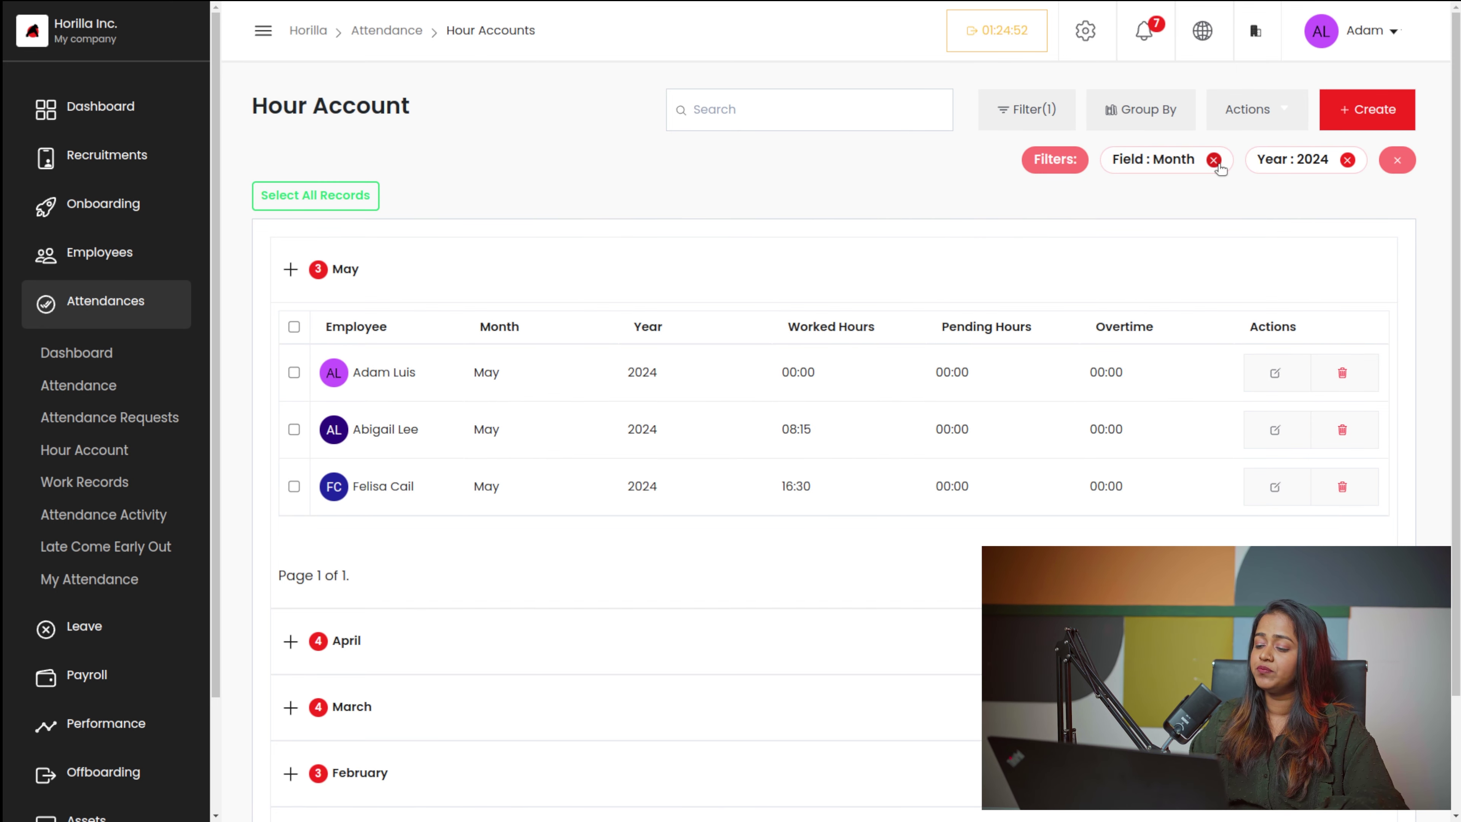
pyautogui.click(1348, 162)
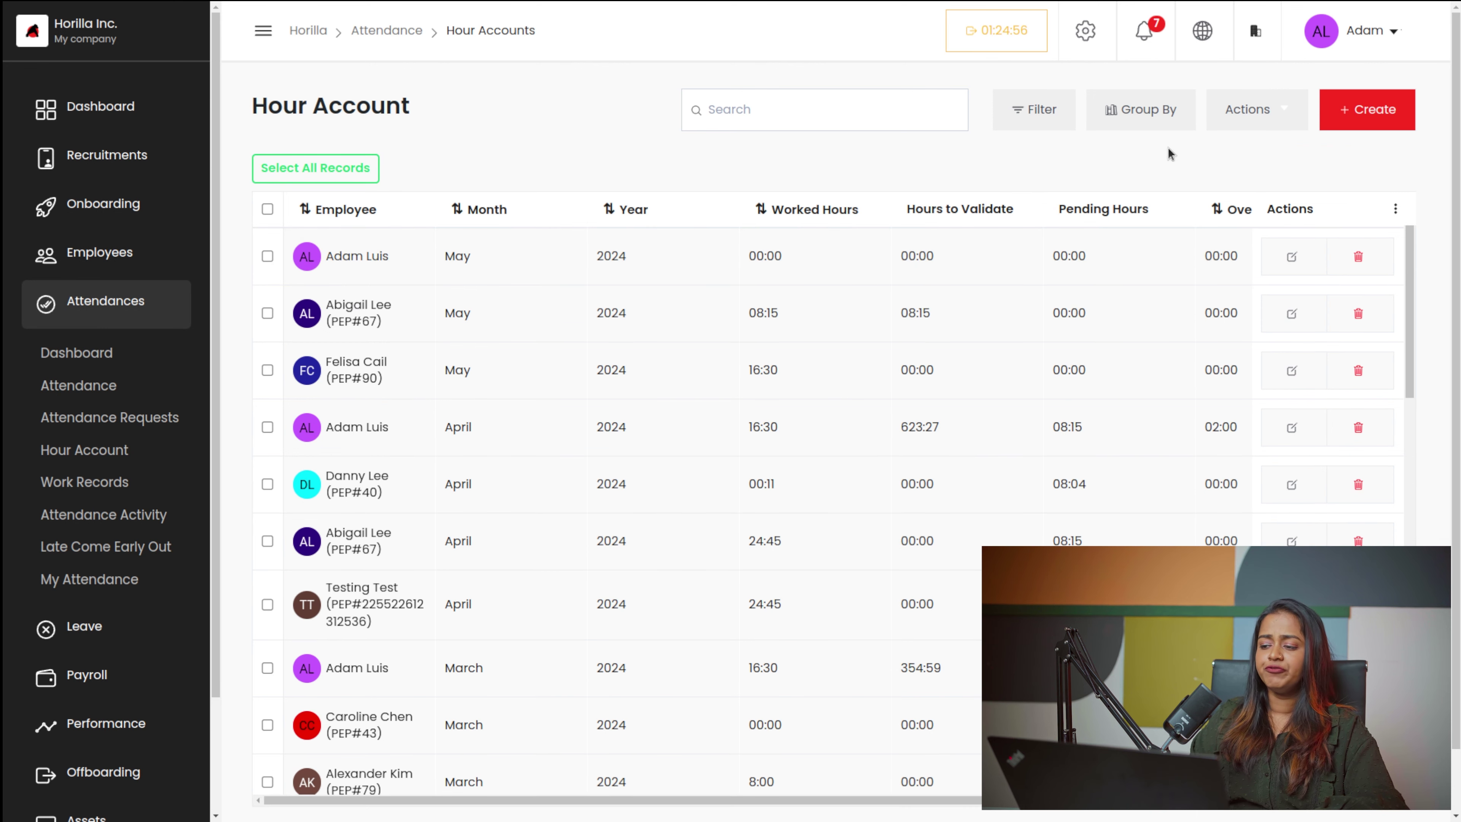
# - Examine all hour accounts, including the worked, to-validate, pending, overtime and not-approved overtime hours columns
pyautogui.scroll(-10, 923, 506)
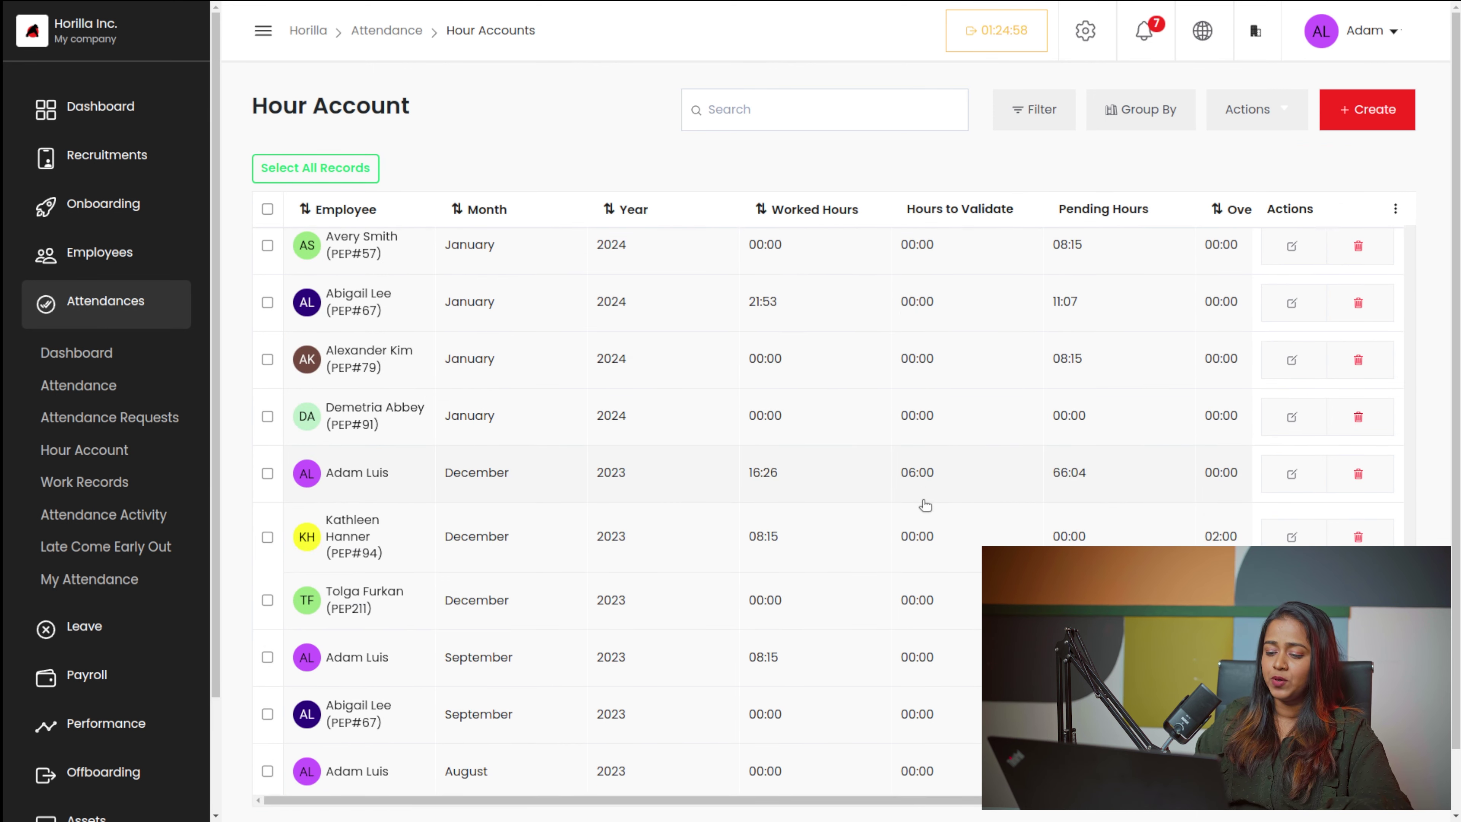
pyautogui.scroll(10, 924, 505)
pyautogui.hscroll(5, 924, 505)
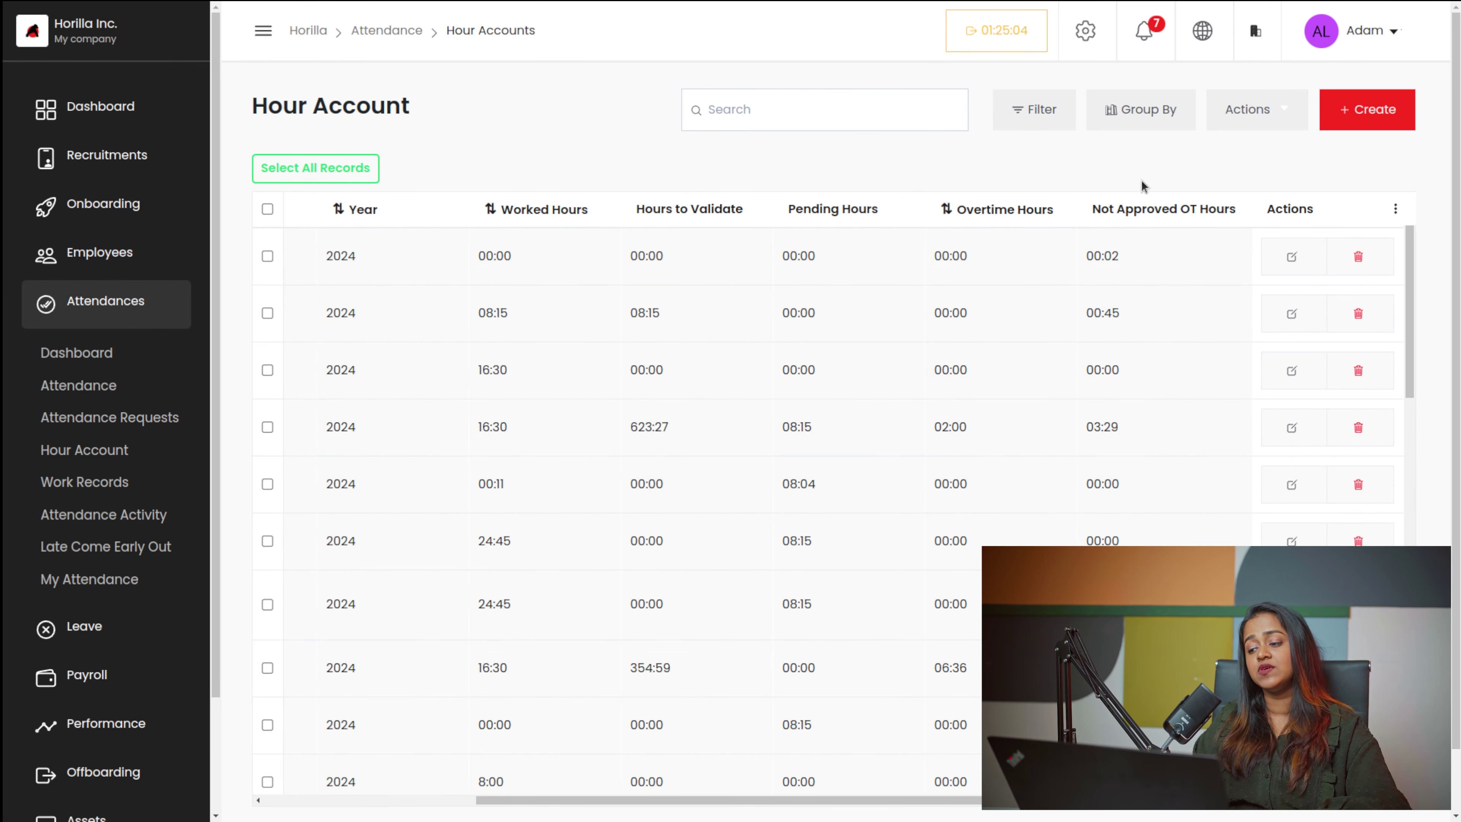
pyautogui.hscroll(1, 1228, 317)
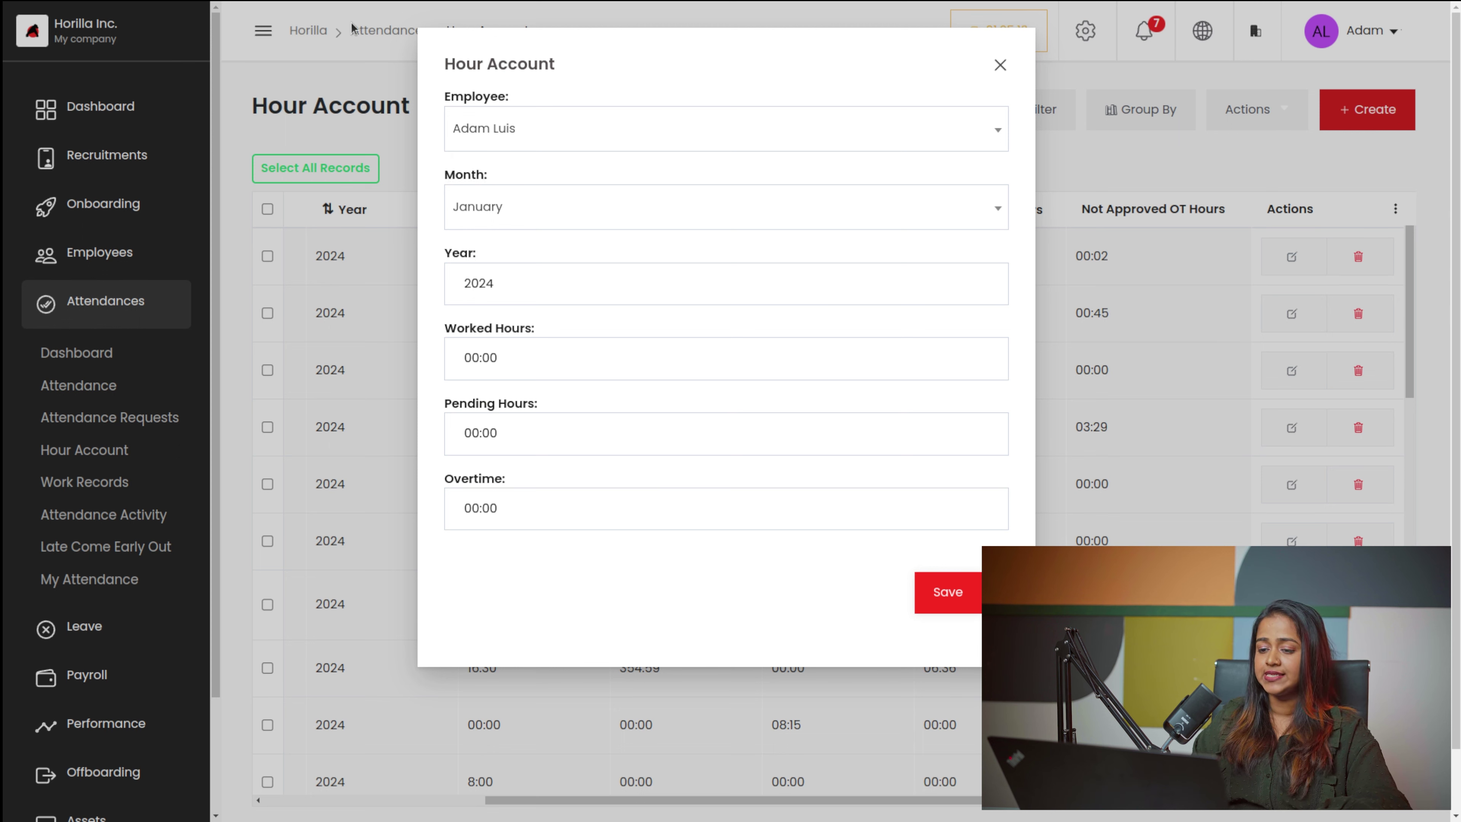
# - Choose the first listed employee and the month February for a new 2024 hour account
pyautogui.click(494, 131)
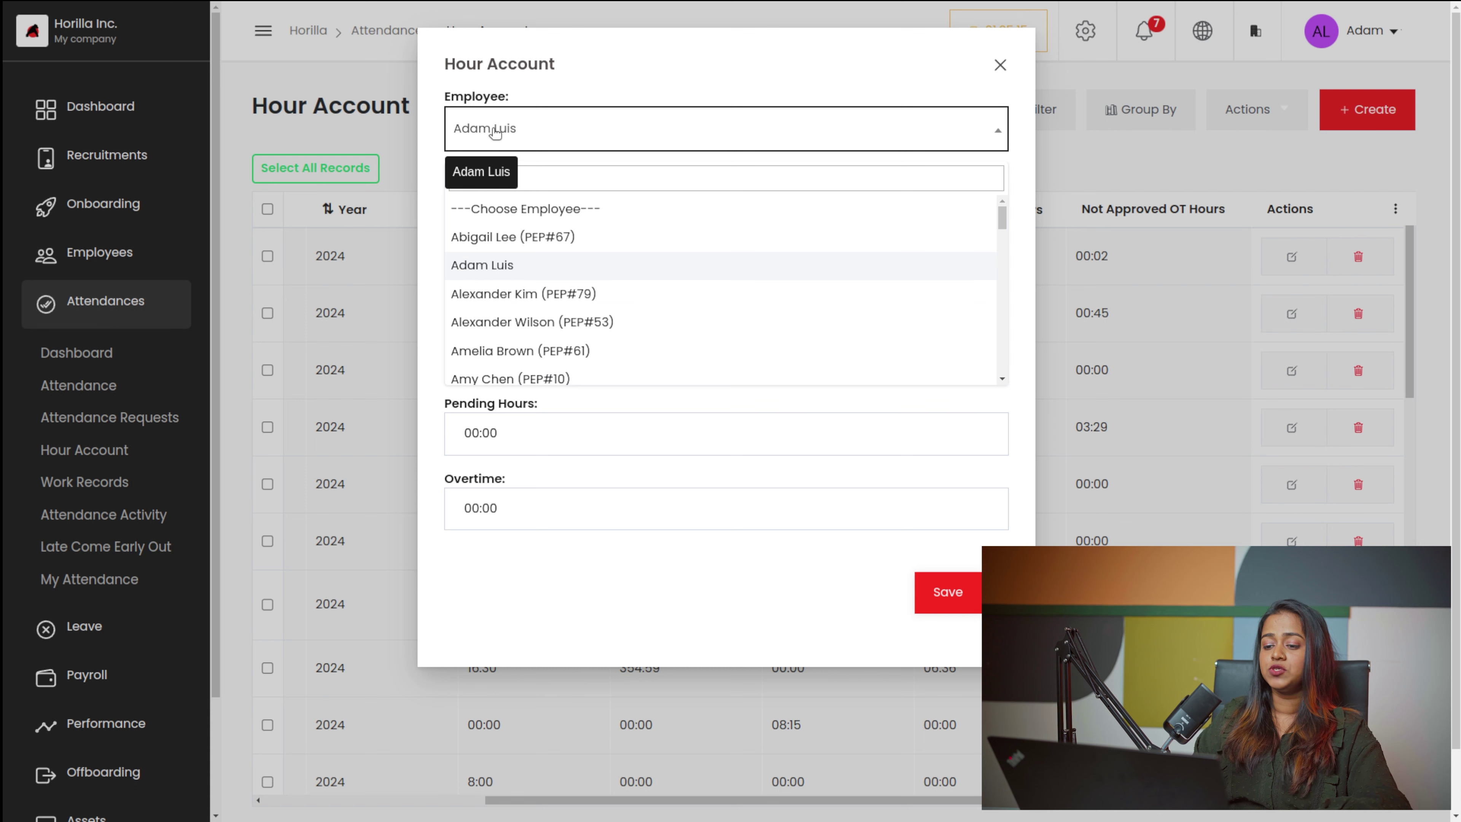
pyautogui.click(499, 241)
pyautogui.click(523, 210)
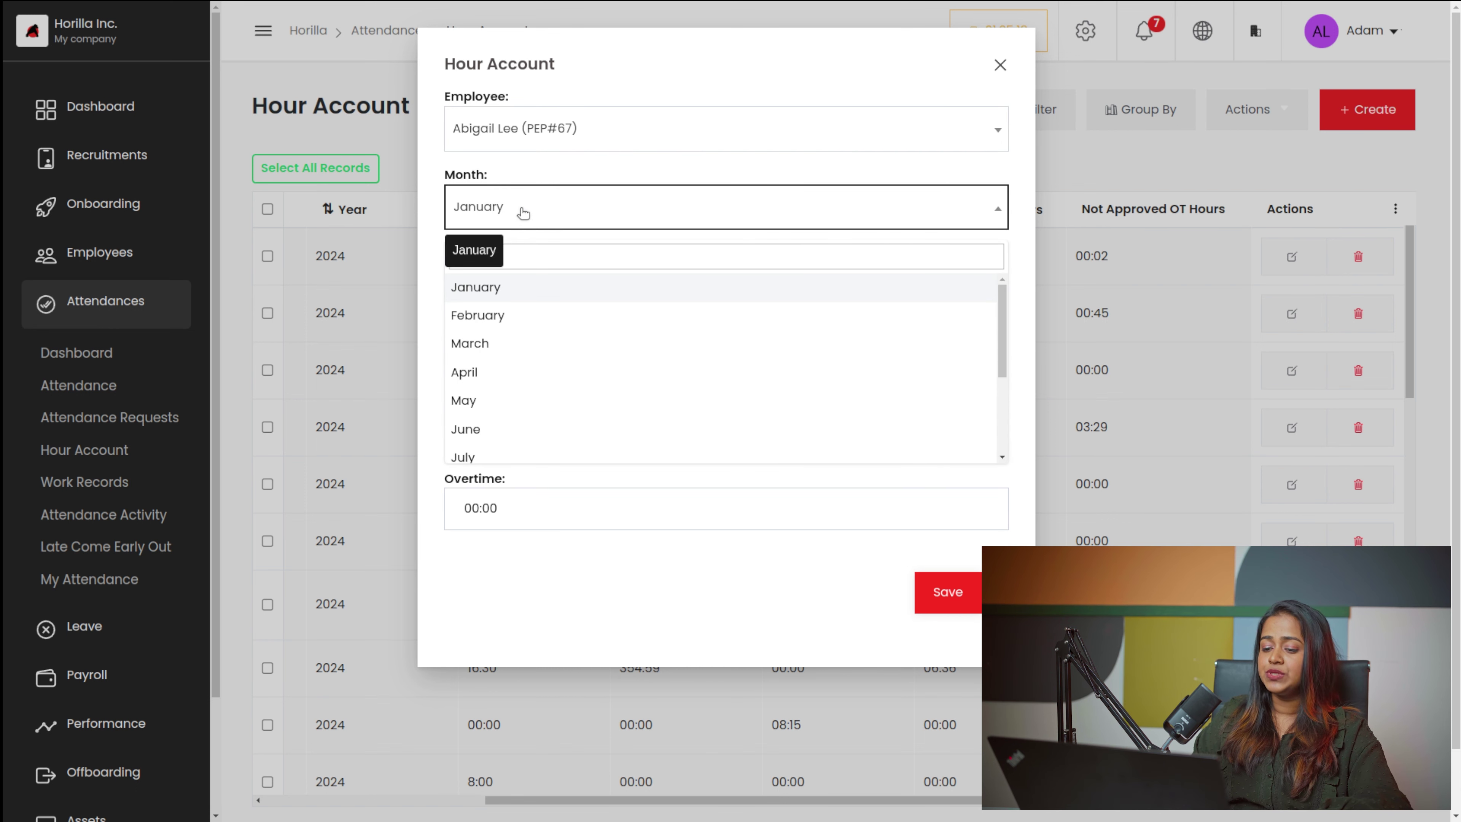
pyautogui.click(492, 316)
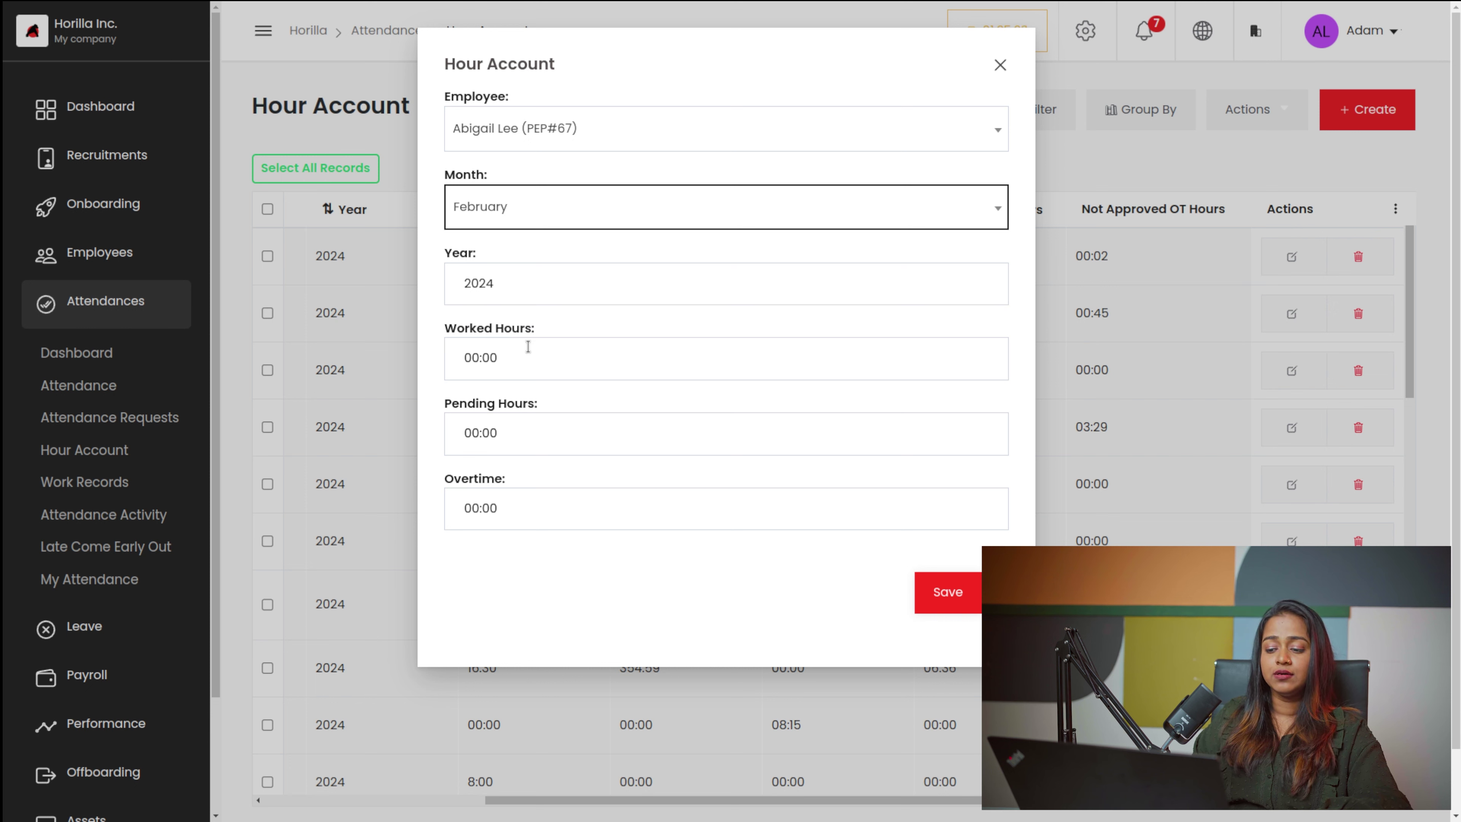
# - Set the worked hours to 40:00 and the overtime to 10:00, and try to save the hour account
pyautogui.click(478, 358)
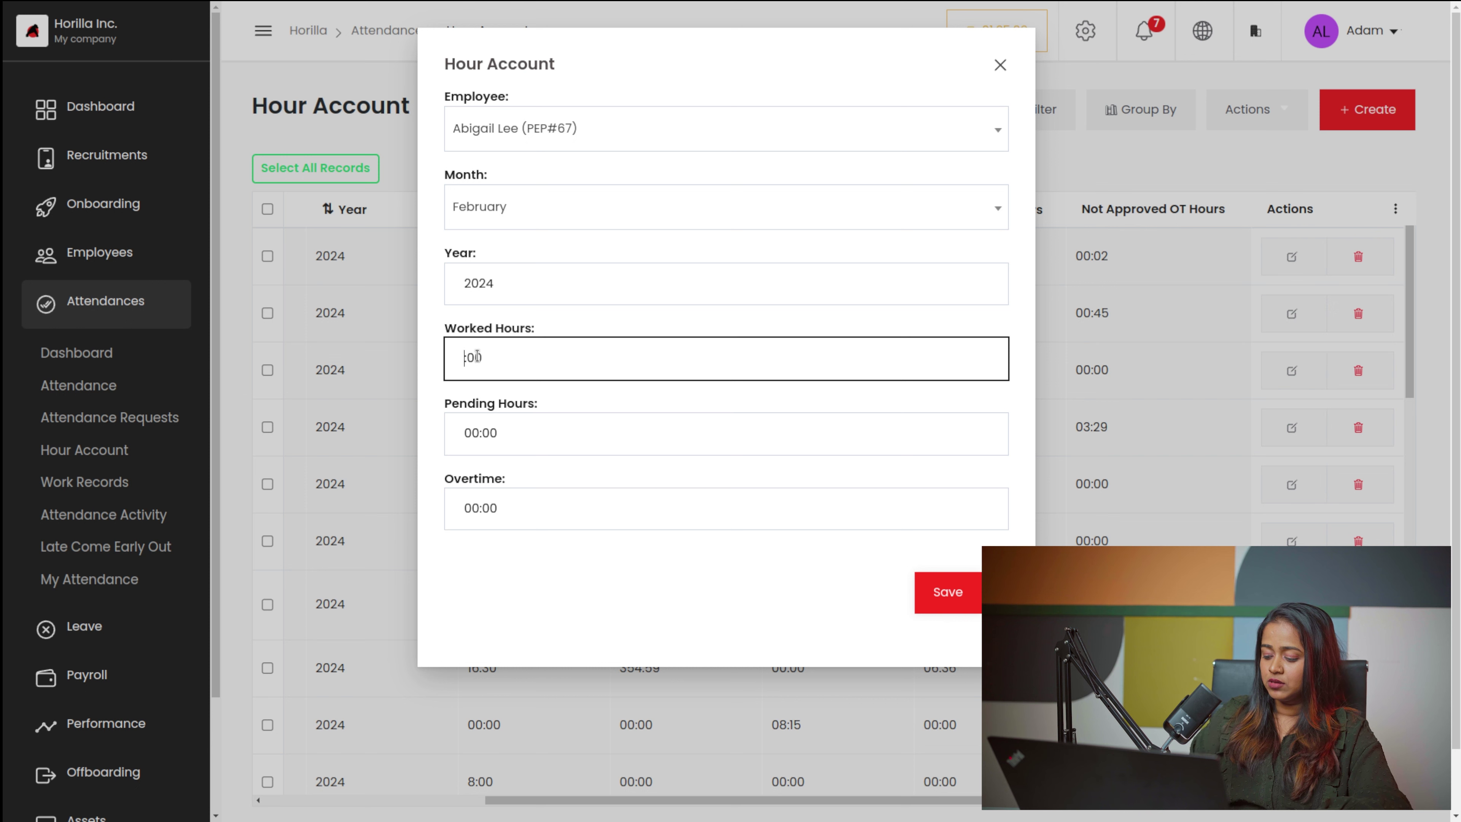
pyautogui.write('40')
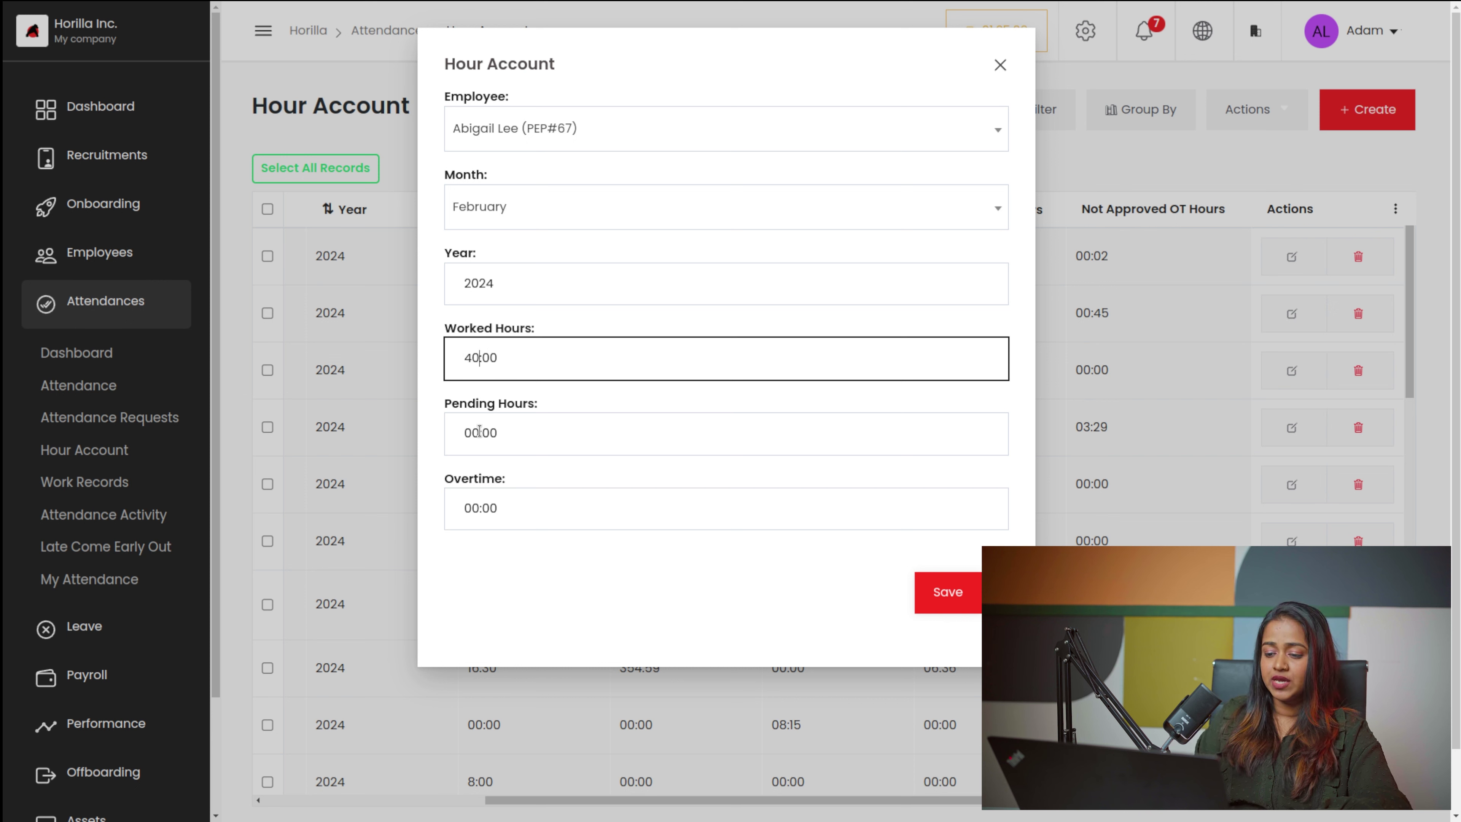
pyautogui.click(477, 499)
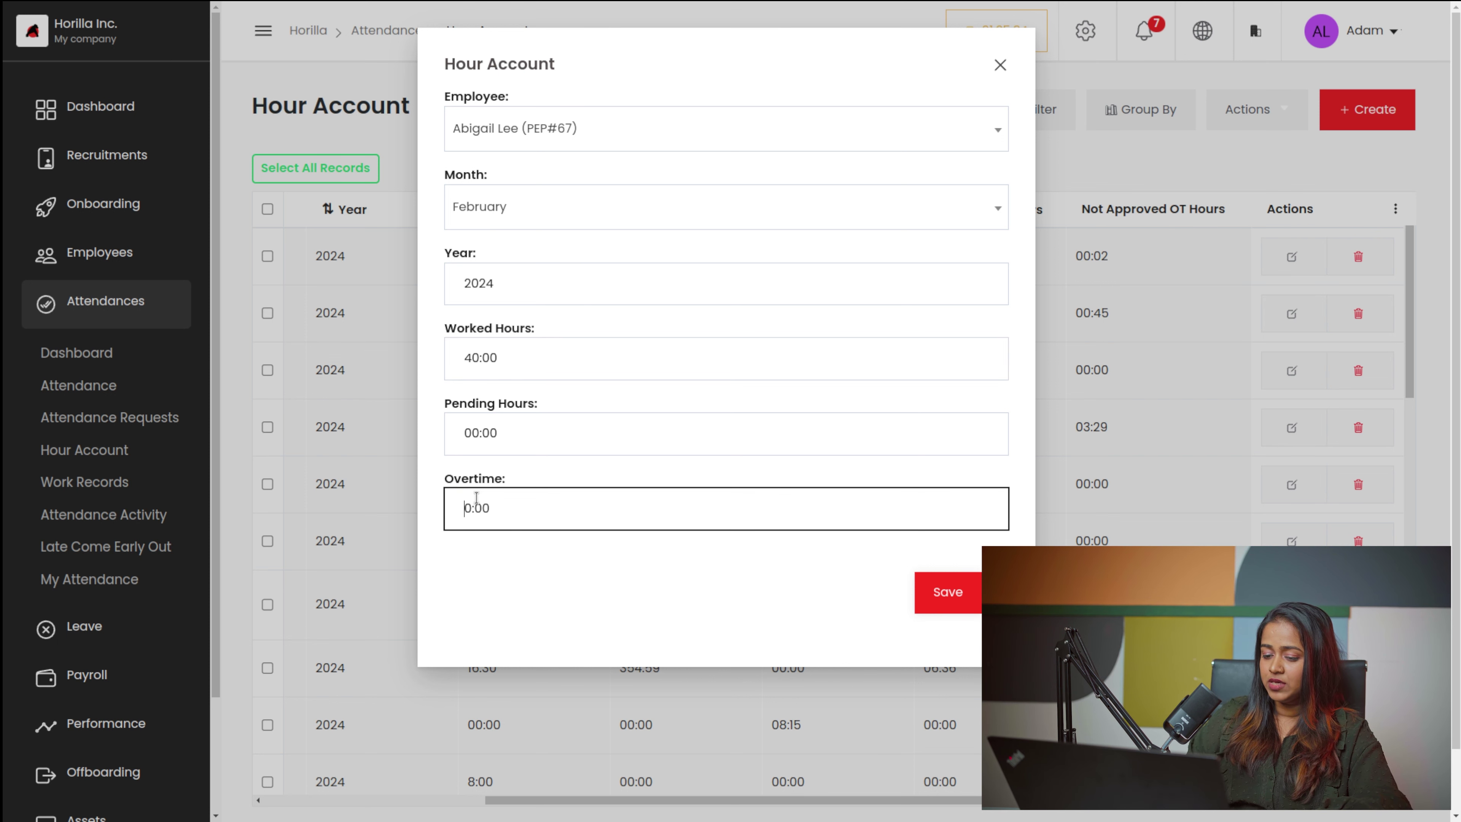
pyautogui.write('10')
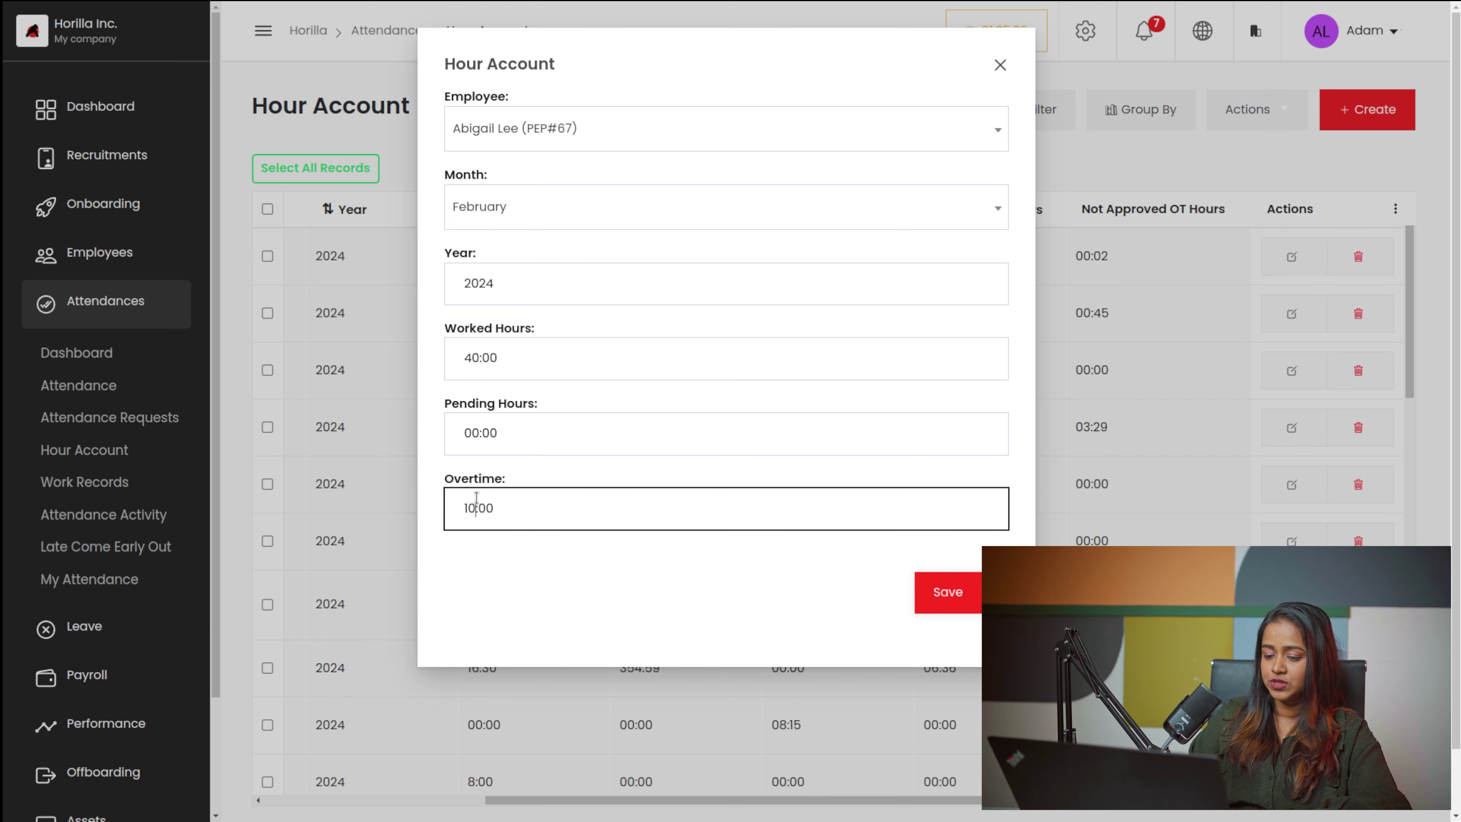
pyautogui.click(961, 596)
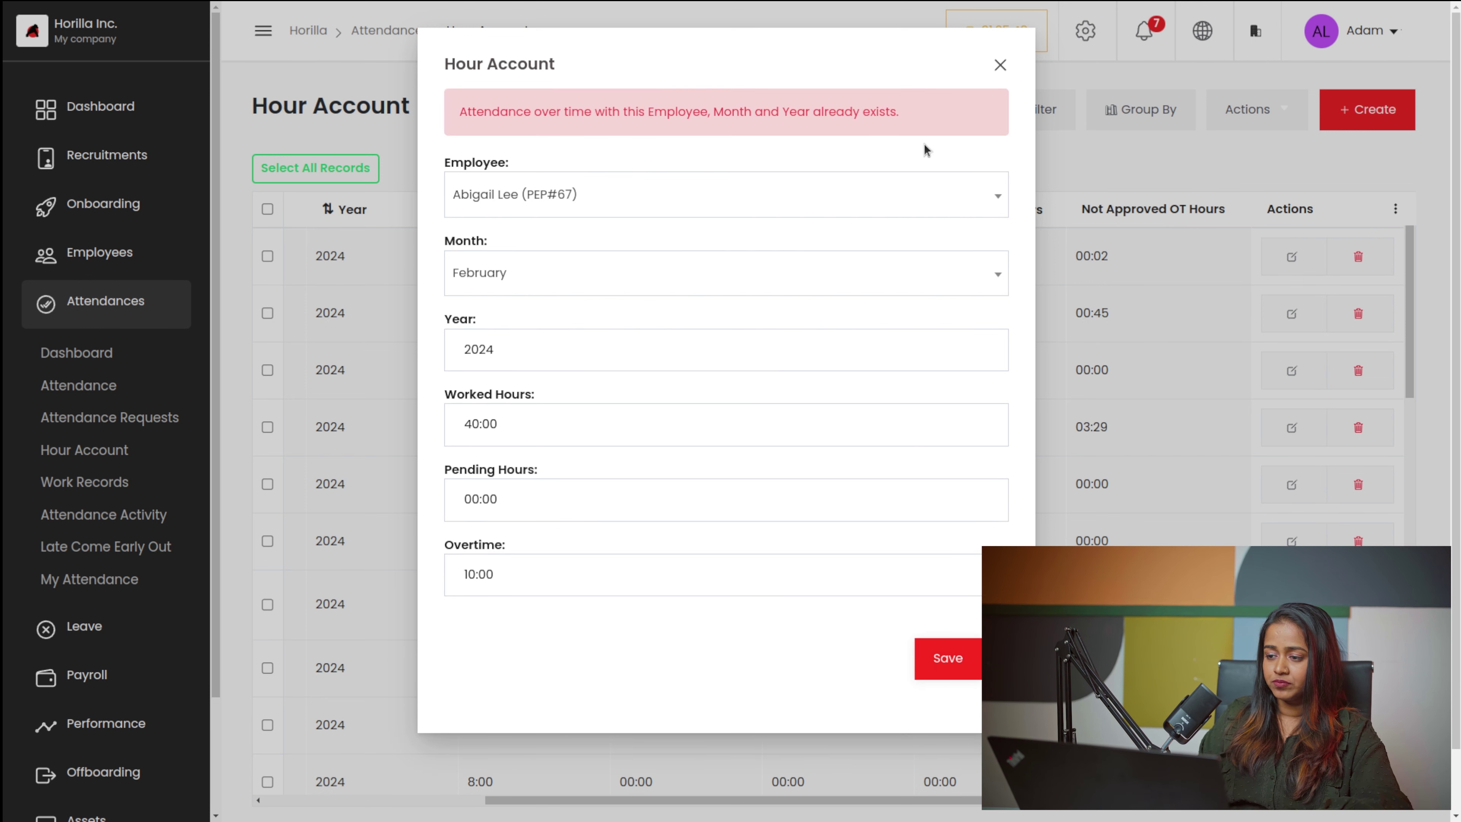
# - Try to save the hour account with April as its month
pyautogui.click(544, 279)
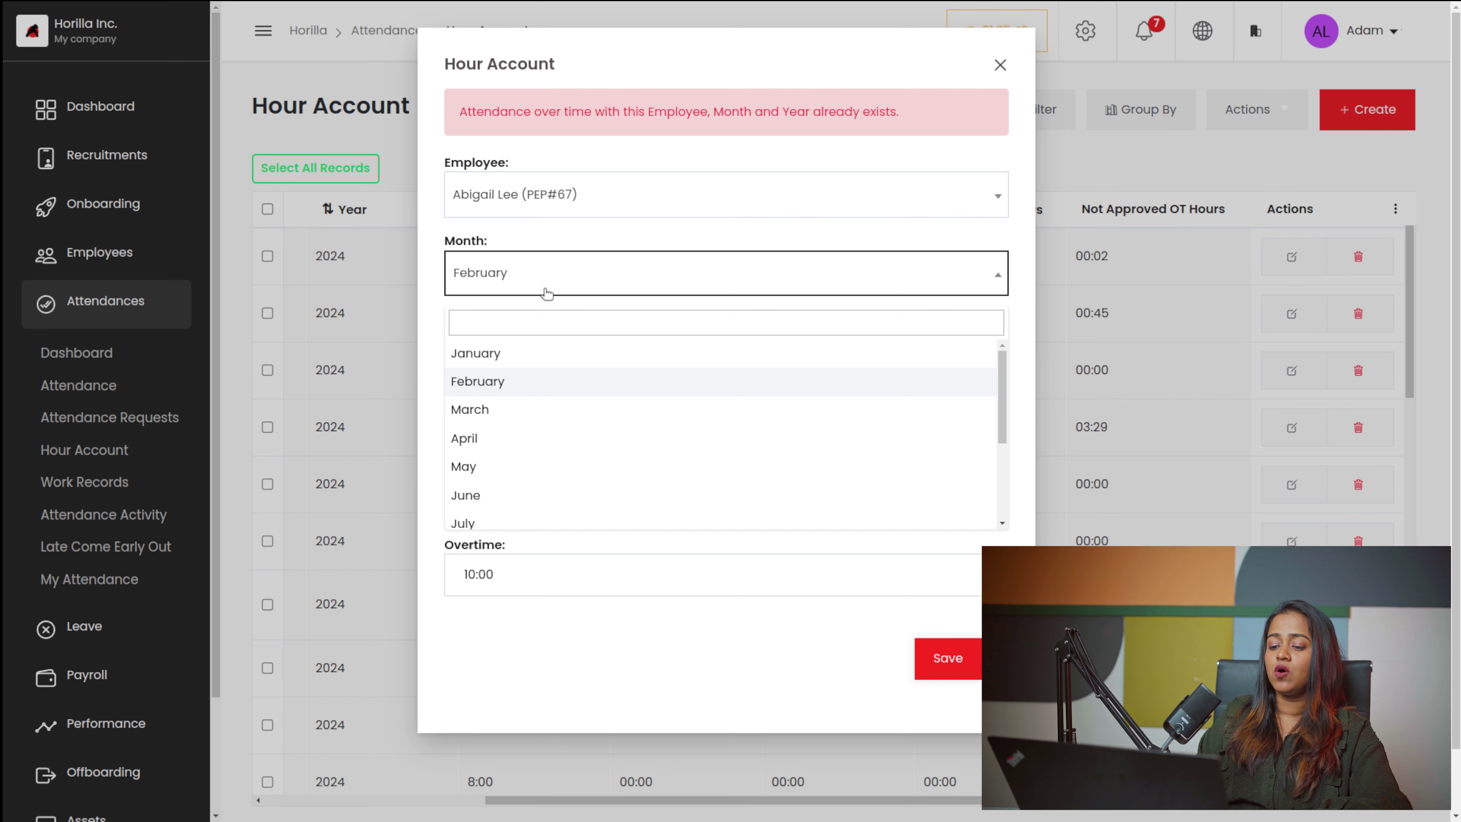
pyautogui.click(471, 438)
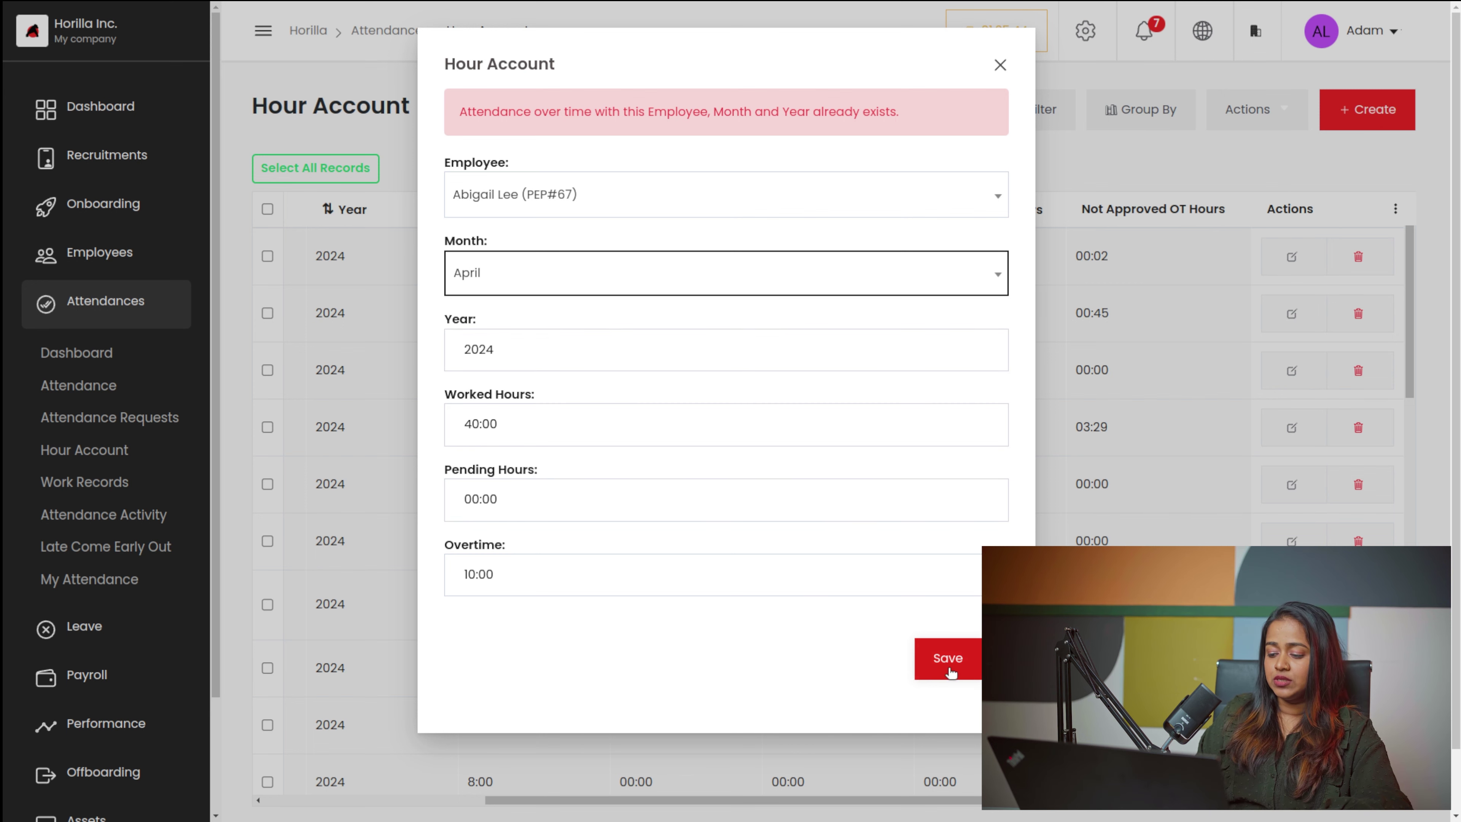
pyautogui.click(962, 664)
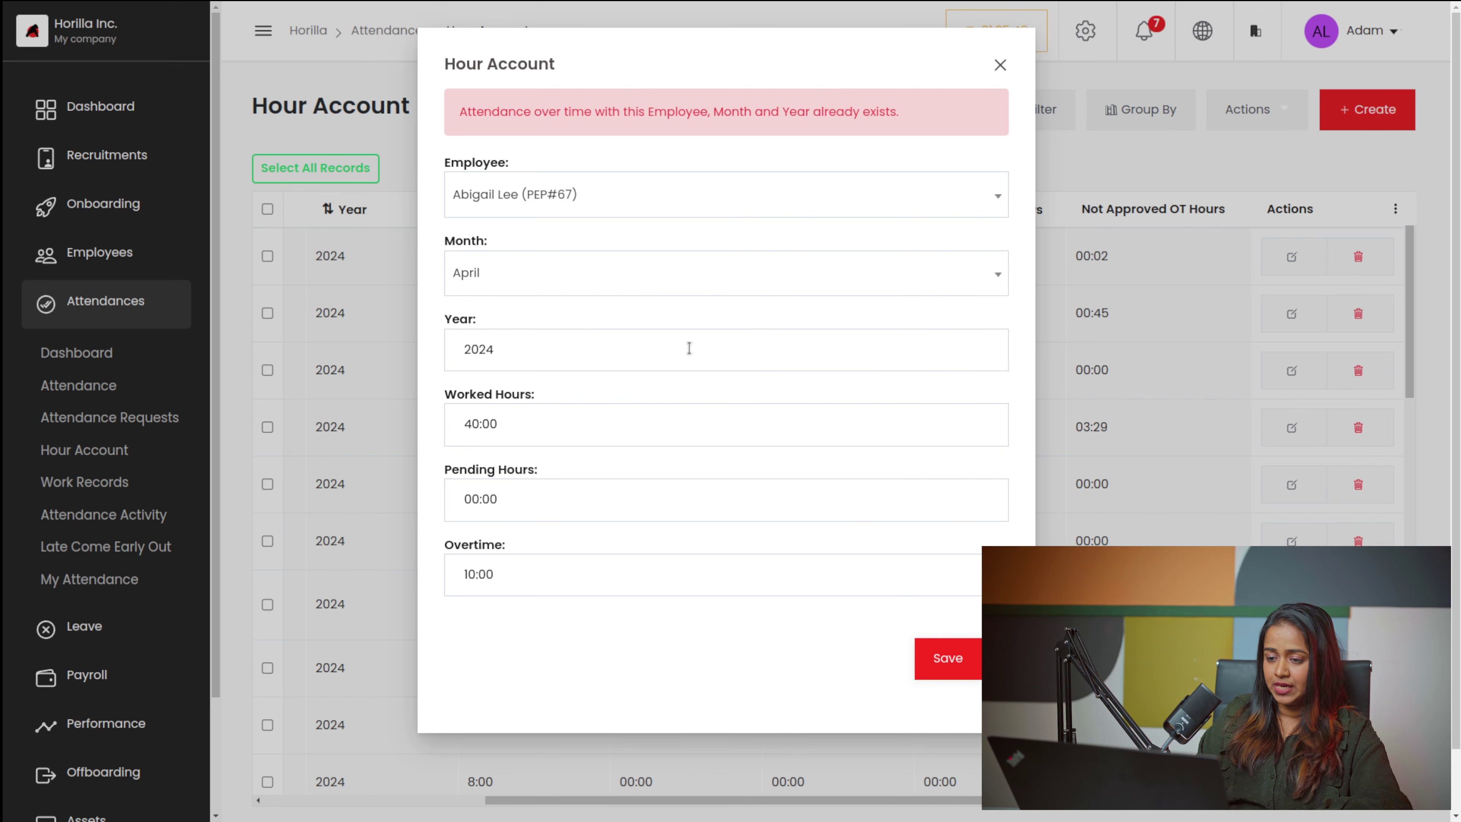
# - Change the hour account's month to May and try to save it
pyautogui.click(556, 278)
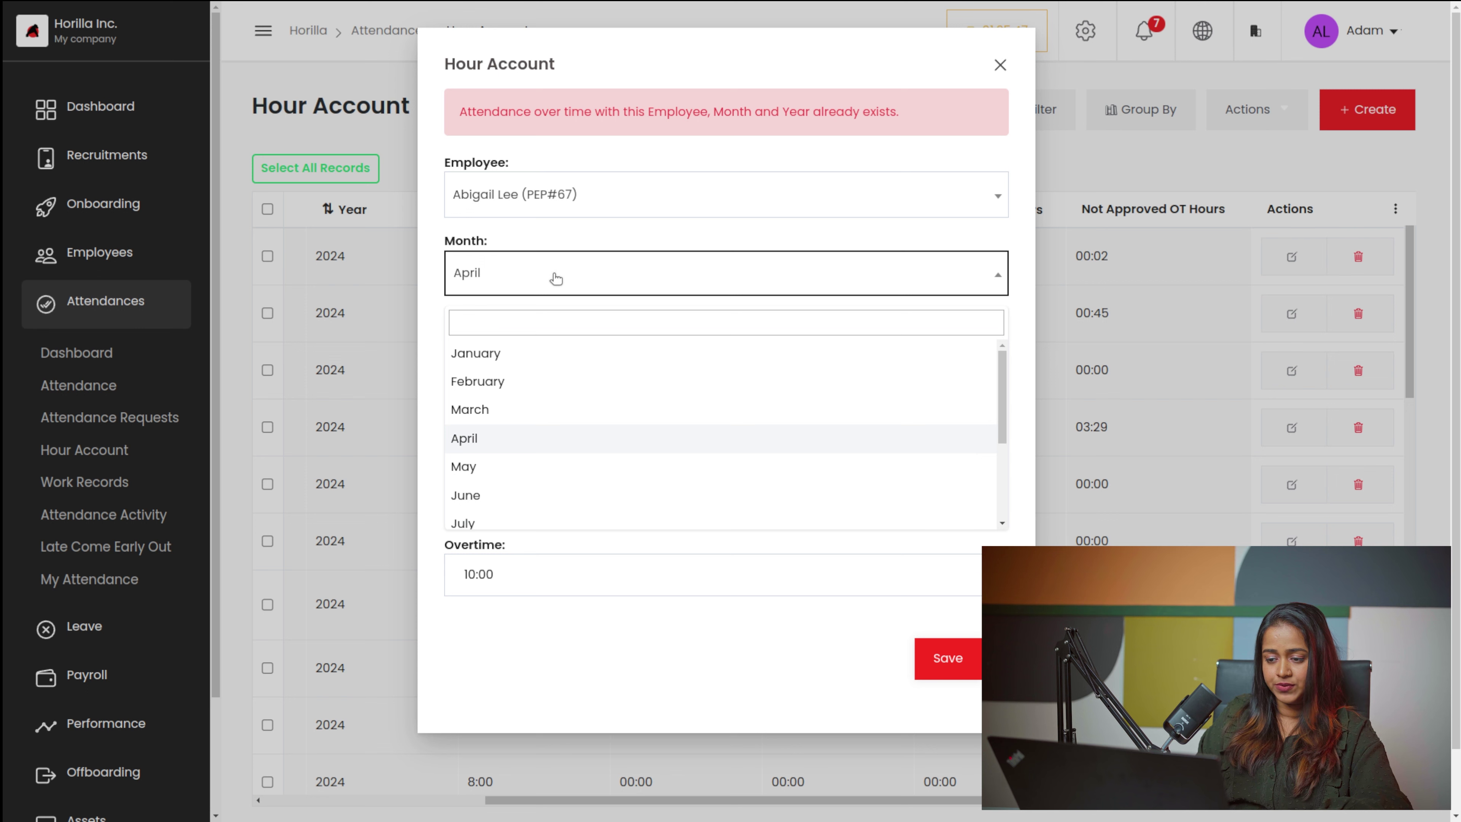
pyautogui.click(485, 470)
pyautogui.click(962, 659)
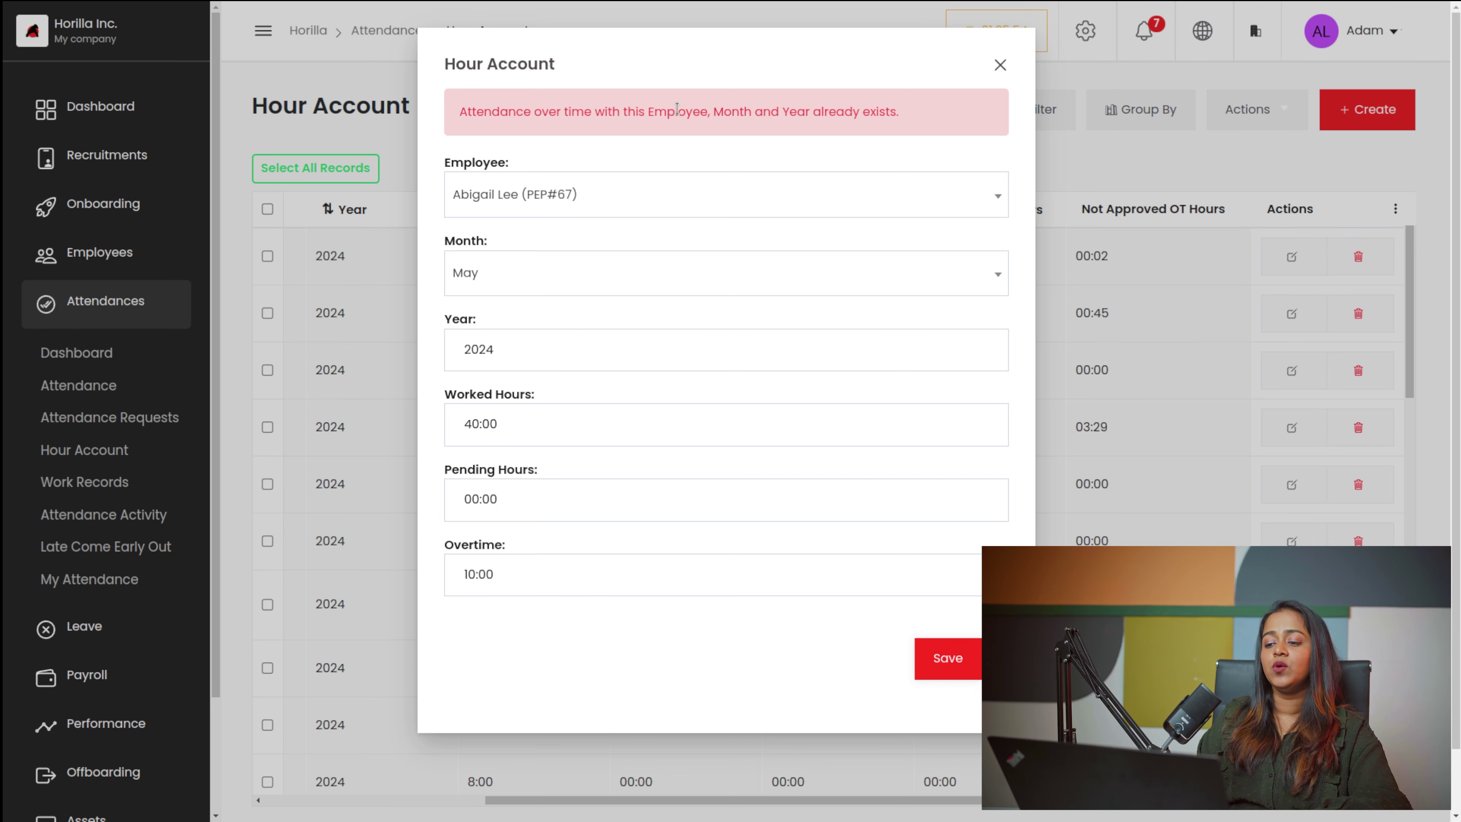
# - Switch the hour account to the fourth listed employee and save it
pyautogui.click(571, 190)
pyautogui.click(502, 392)
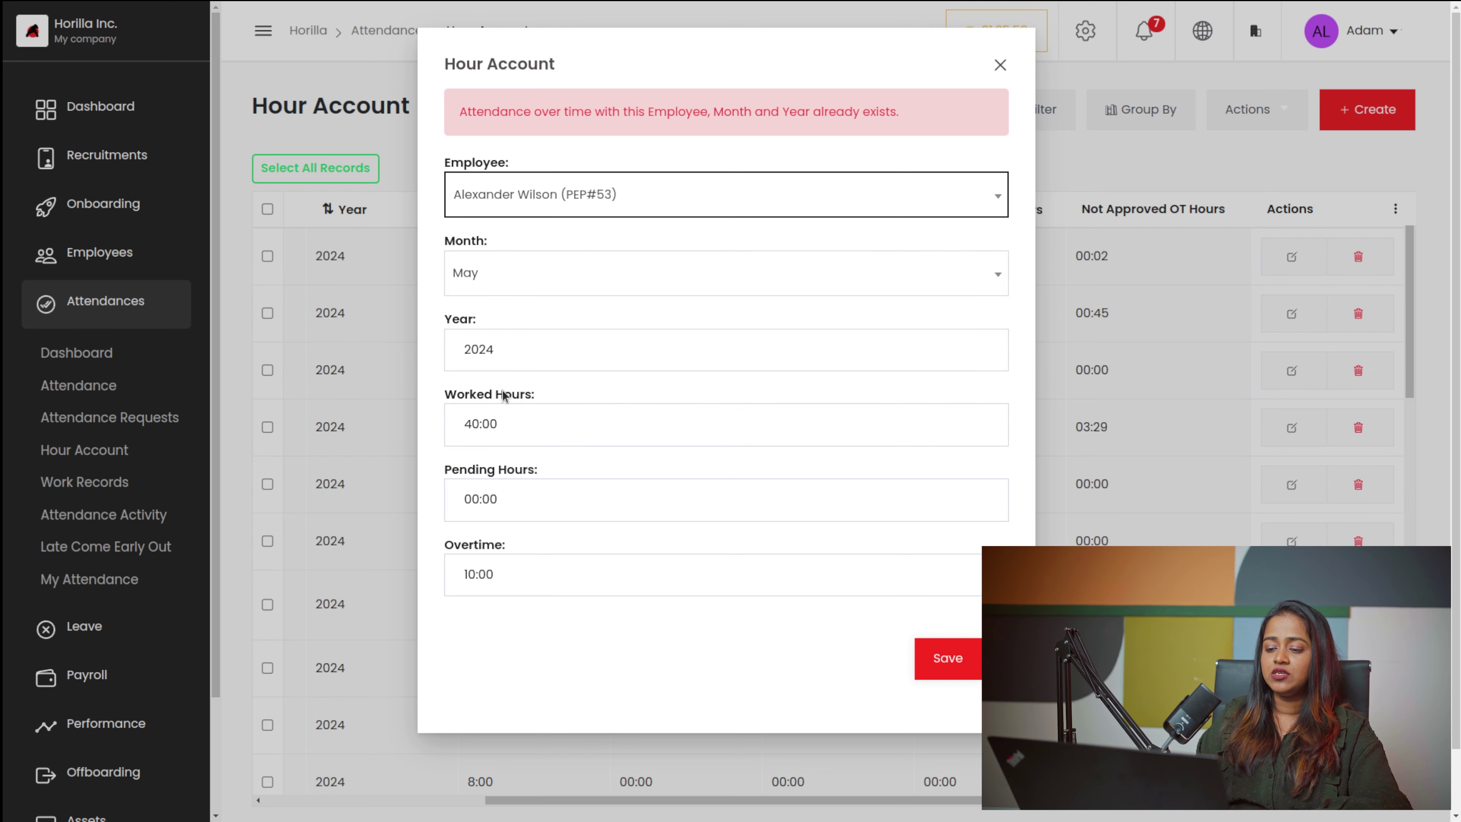
pyautogui.click(926, 662)
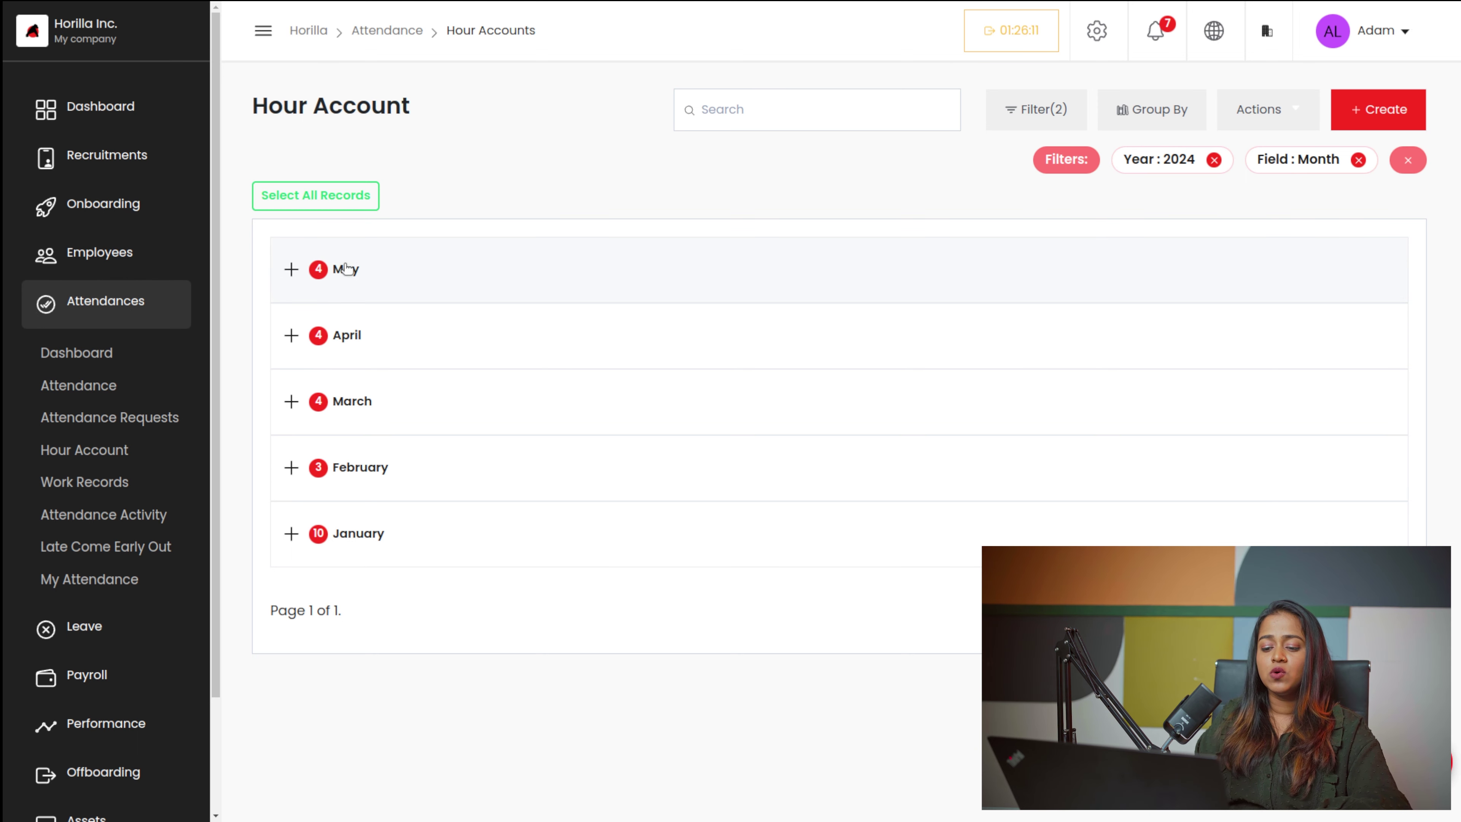
# - Review the new hour account in the May group and select all hour account records
pyautogui.click(291, 268)
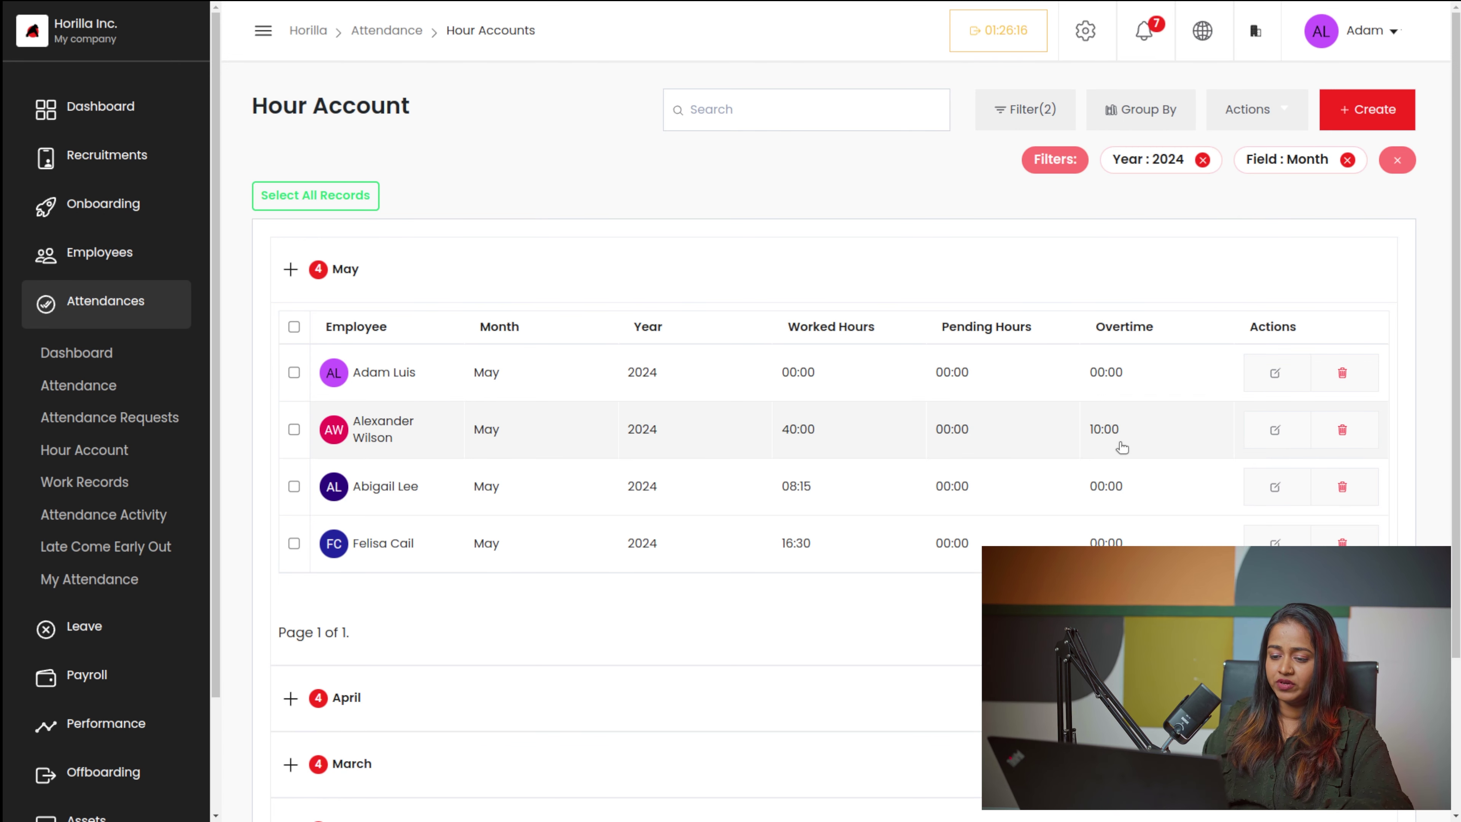
pyautogui.click(285, 275)
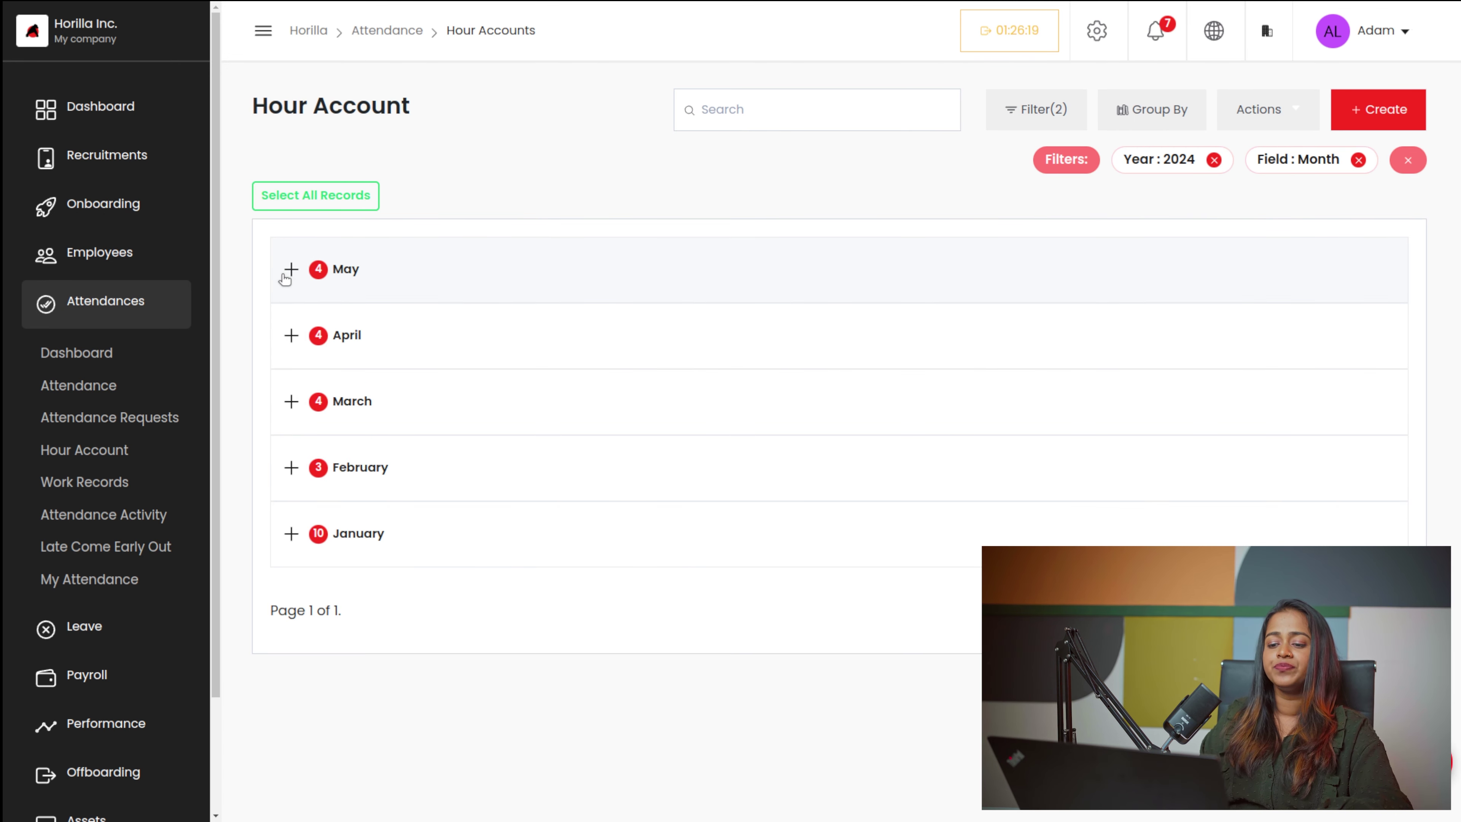
pyautogui.click(304, 204)
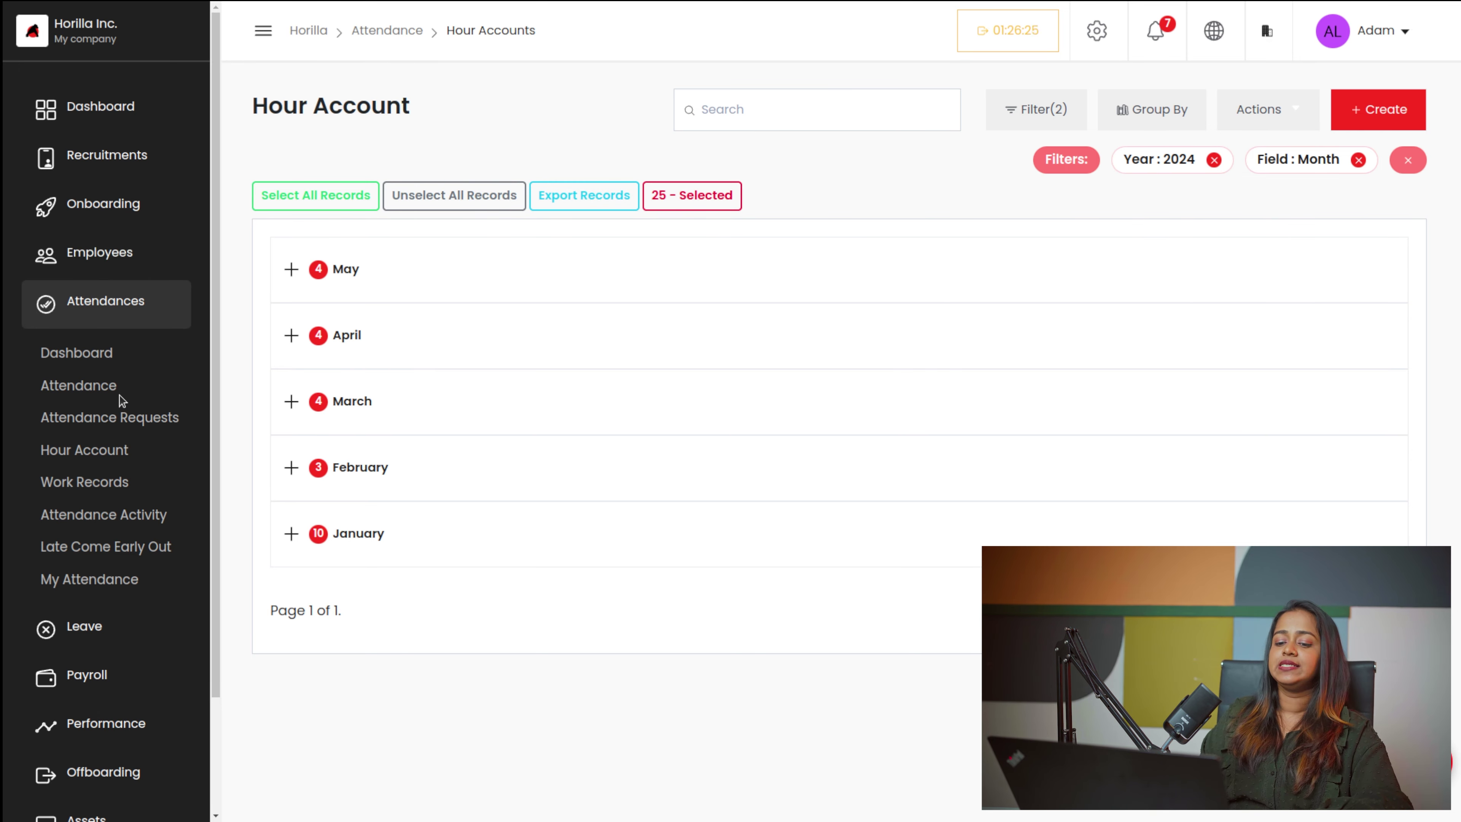
# - Open the work records and examine the employees' daily attendance grid for May 2024
pyautogui.click(80, 484)
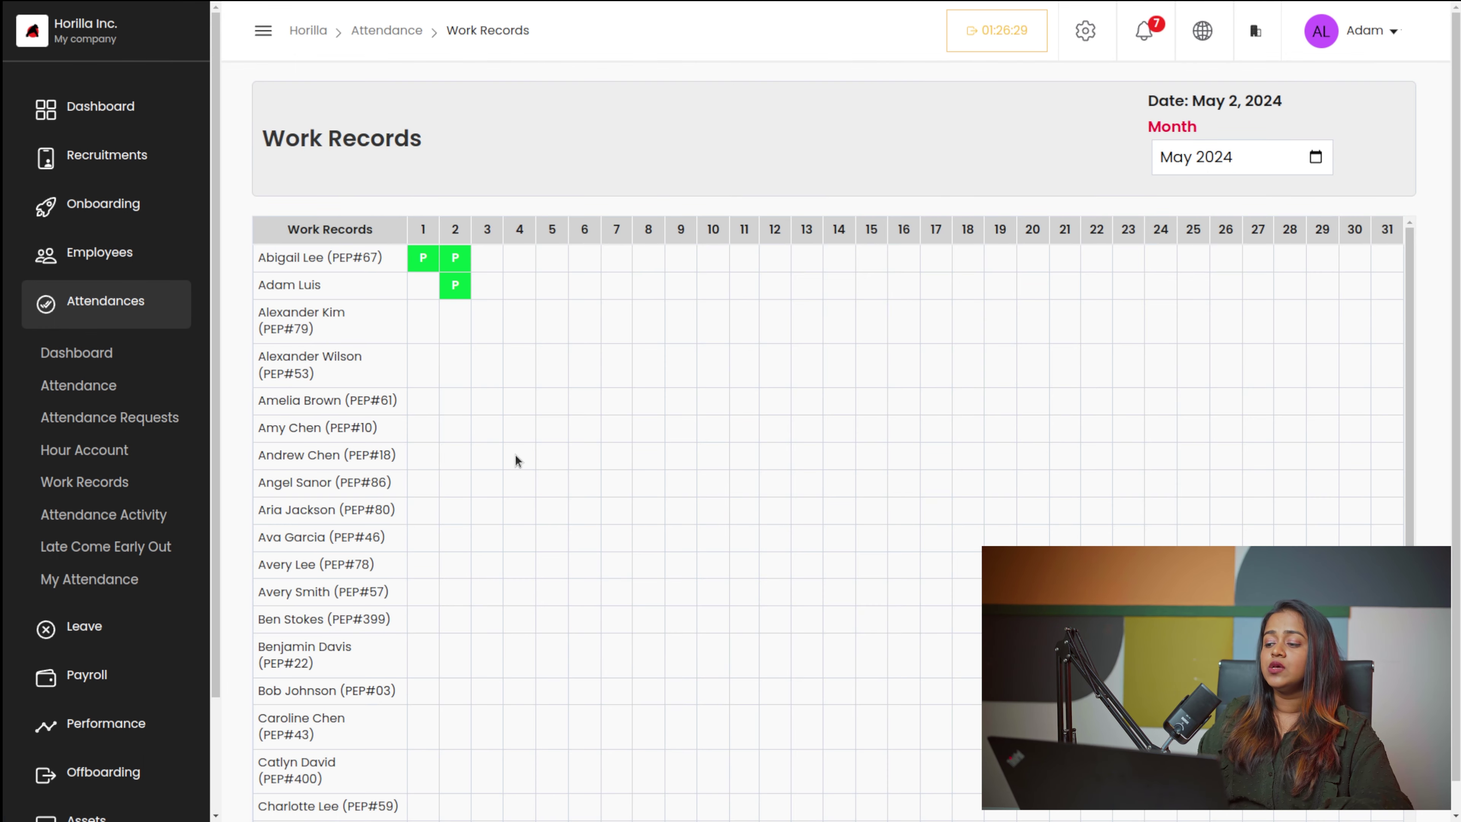
pyautogui.scroll(-10, 515, 454)
pyautogui.scroll(10, 515, 455)
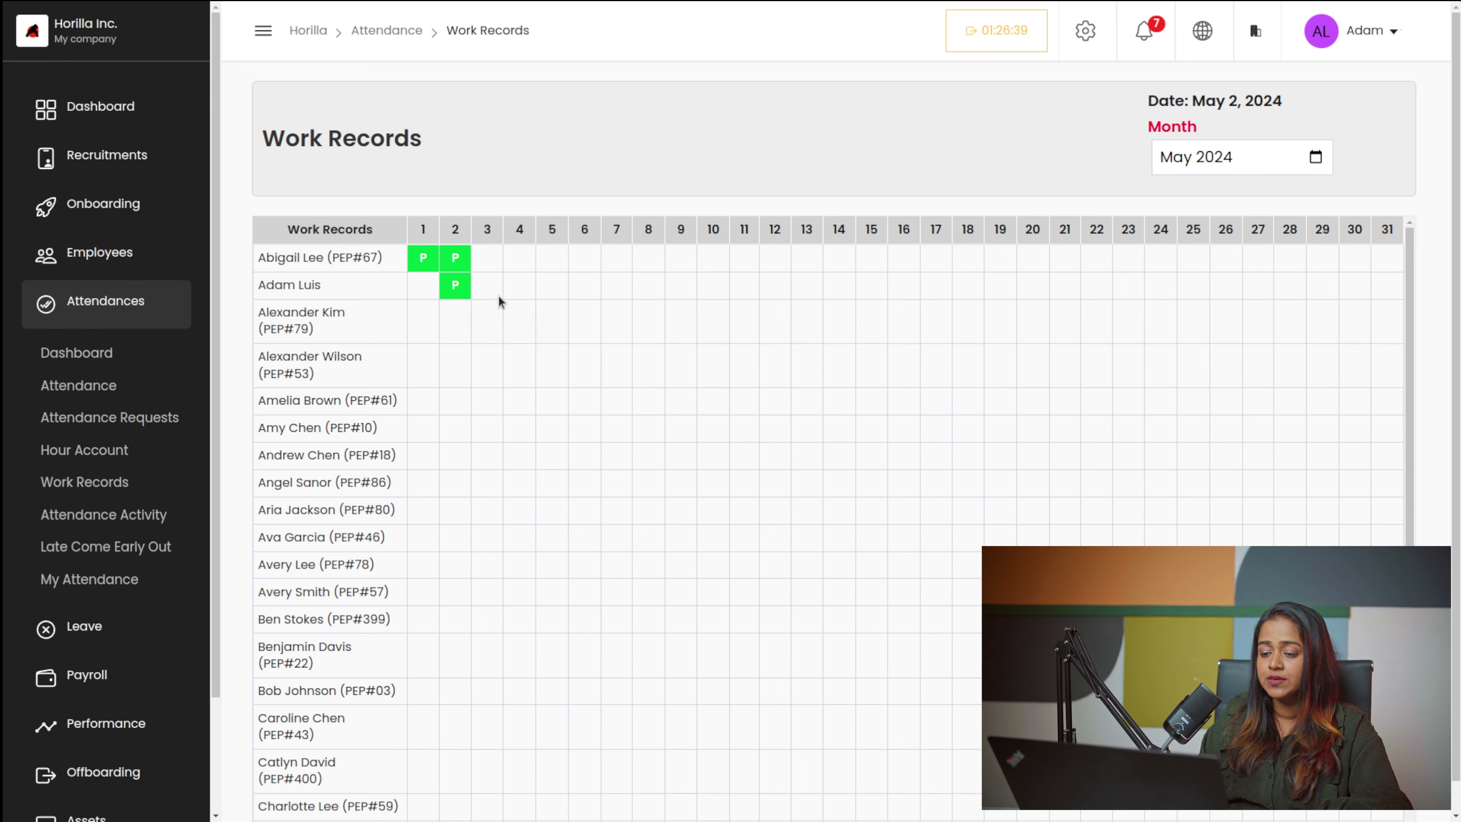
pyautogui.scroll(-5, 557, 488)
pyautogui.scroll(5, 557, 489)
pyautogui.scroll(-5, 557, 488)
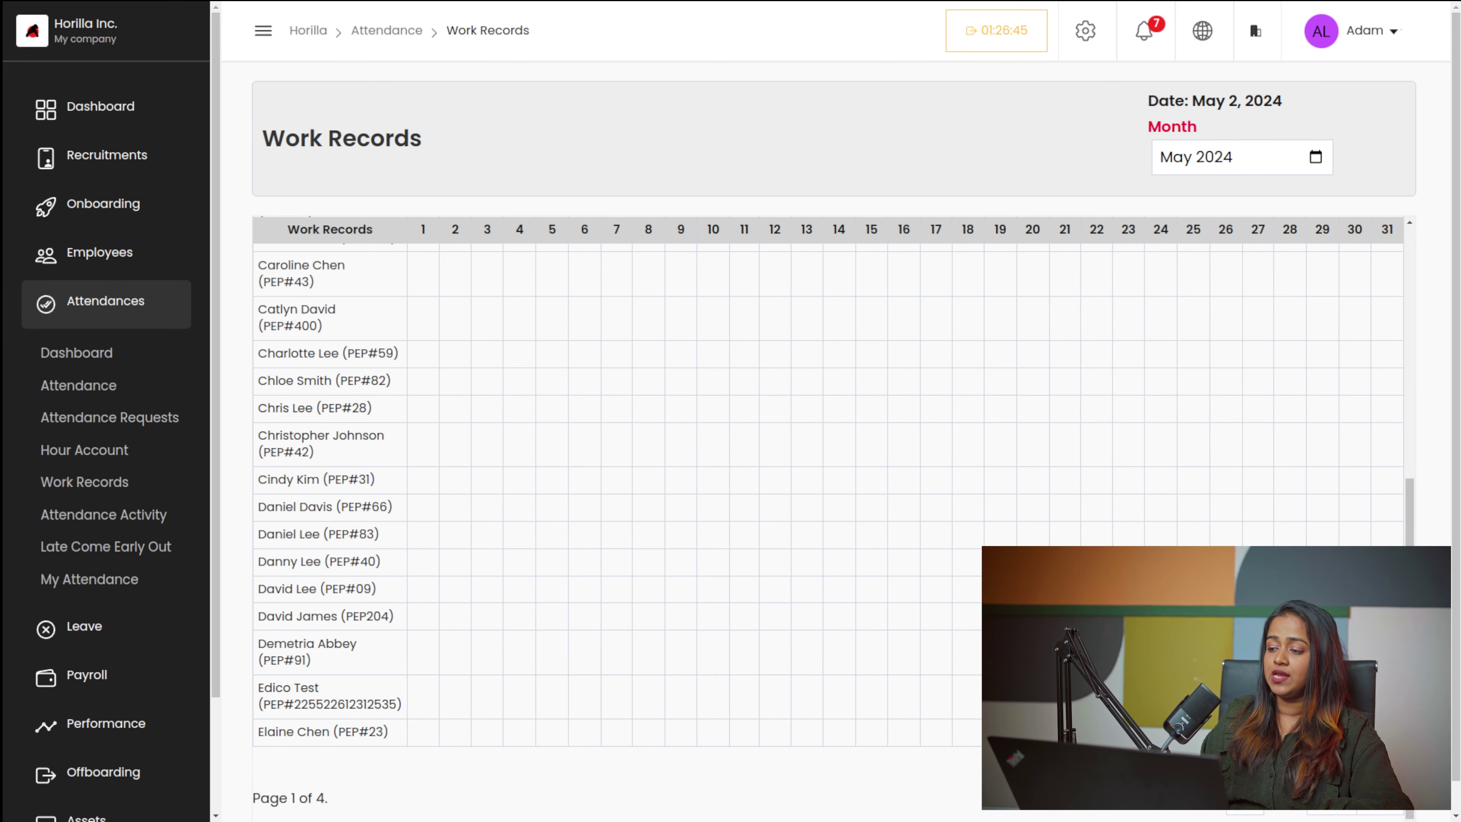
pyautogui.scroll(5, 1100, 486)
# - Switch the work records to January 2024 and examine the daily status codes and their validation hints
pyautogui.click(1318, 156)
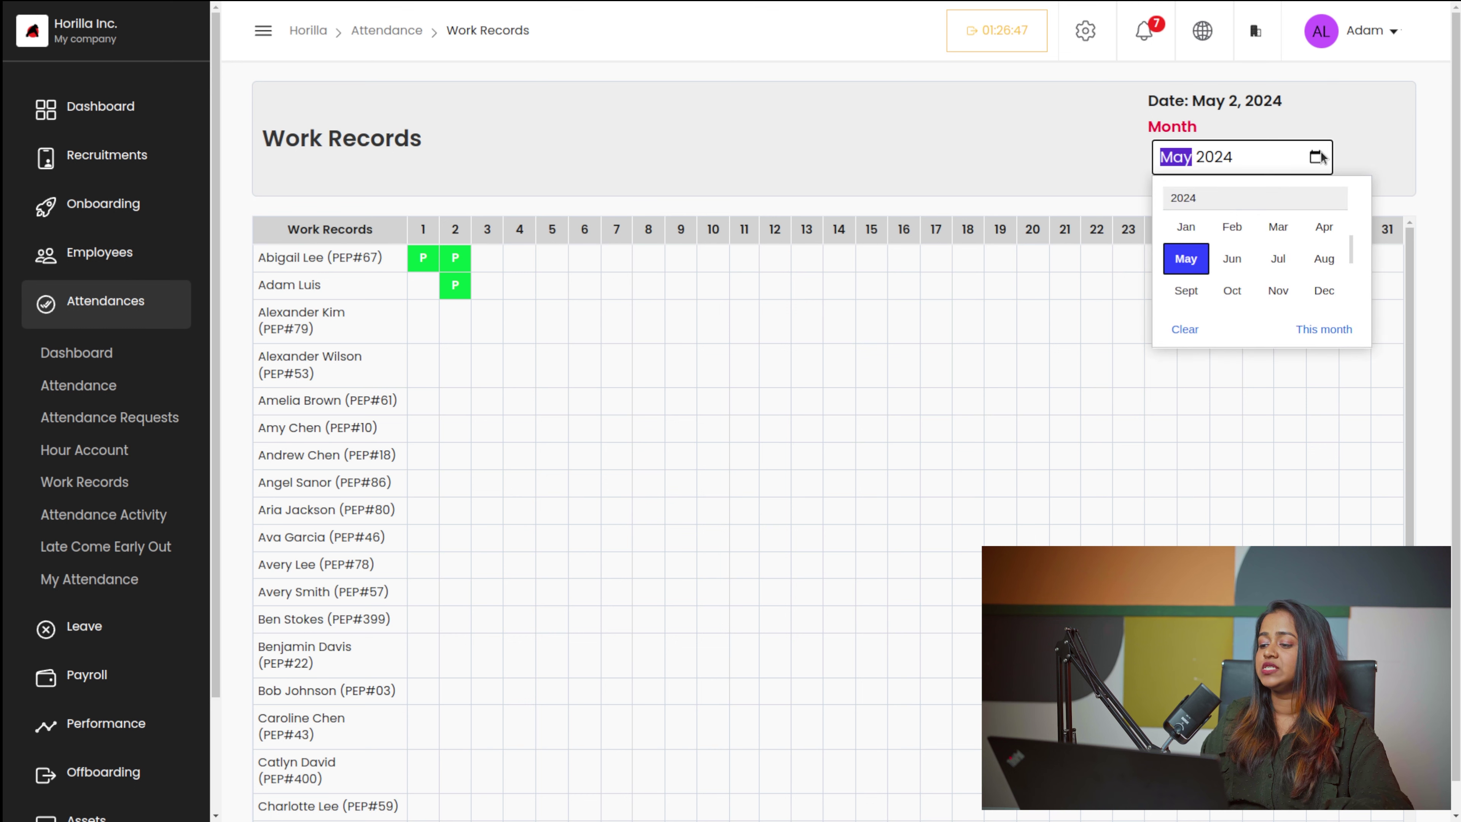
pyautogui.click(1187, 236)
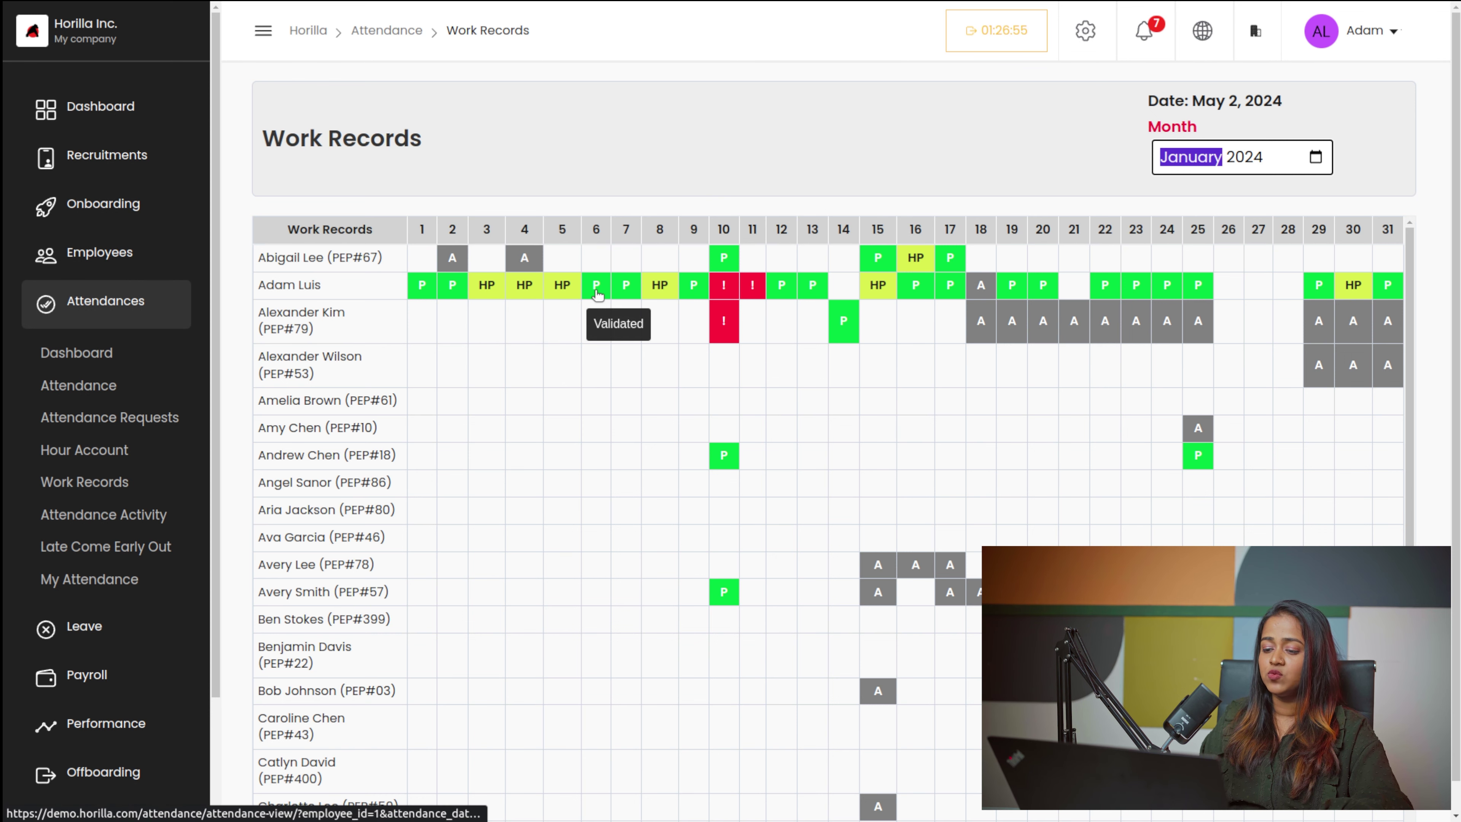
pyautogui.click(726, 285)
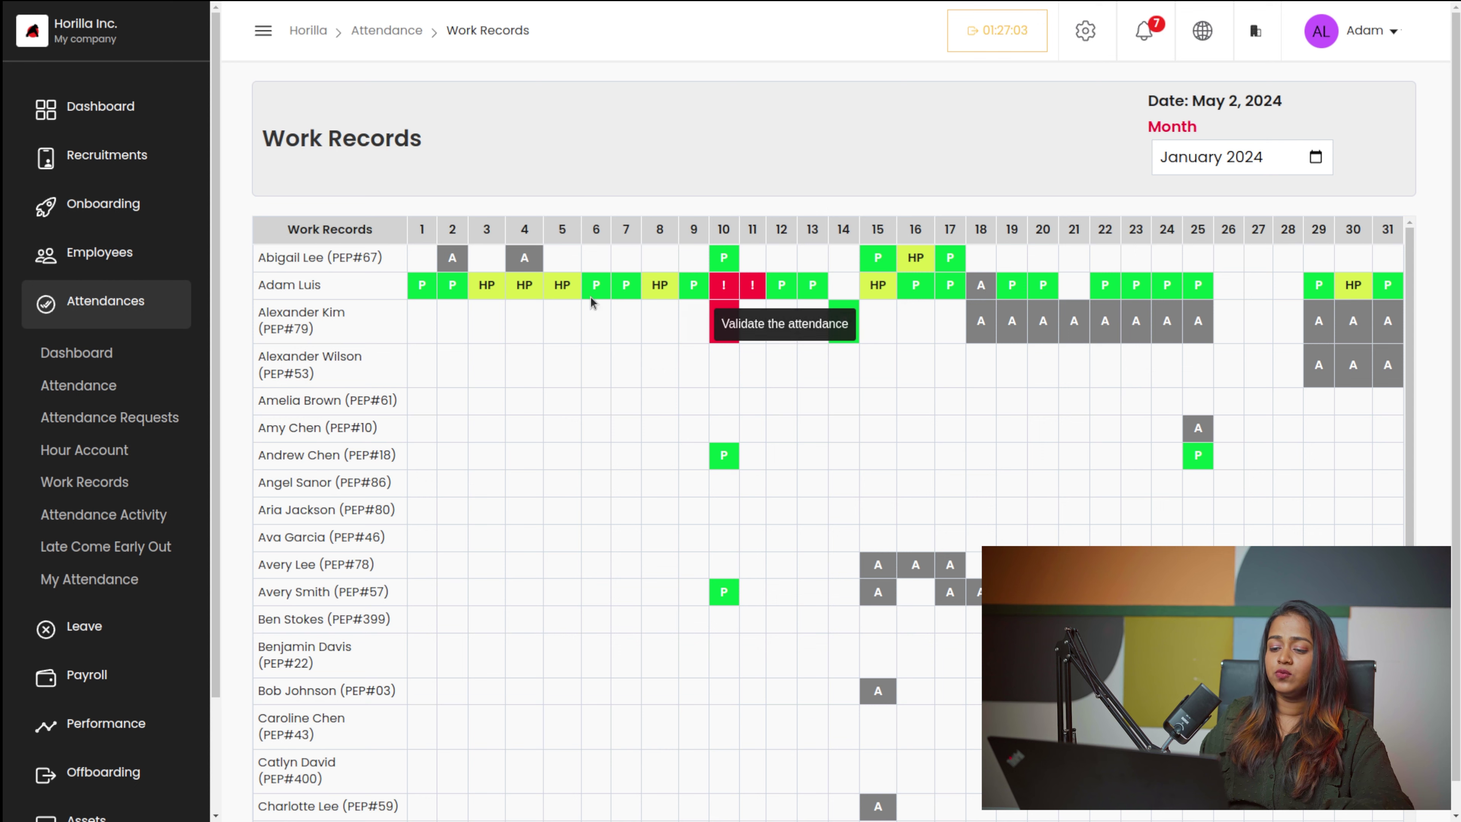
pyautogui.scroll(-1, 897, 620)
pyautogui.scroll(1, 896, 623)
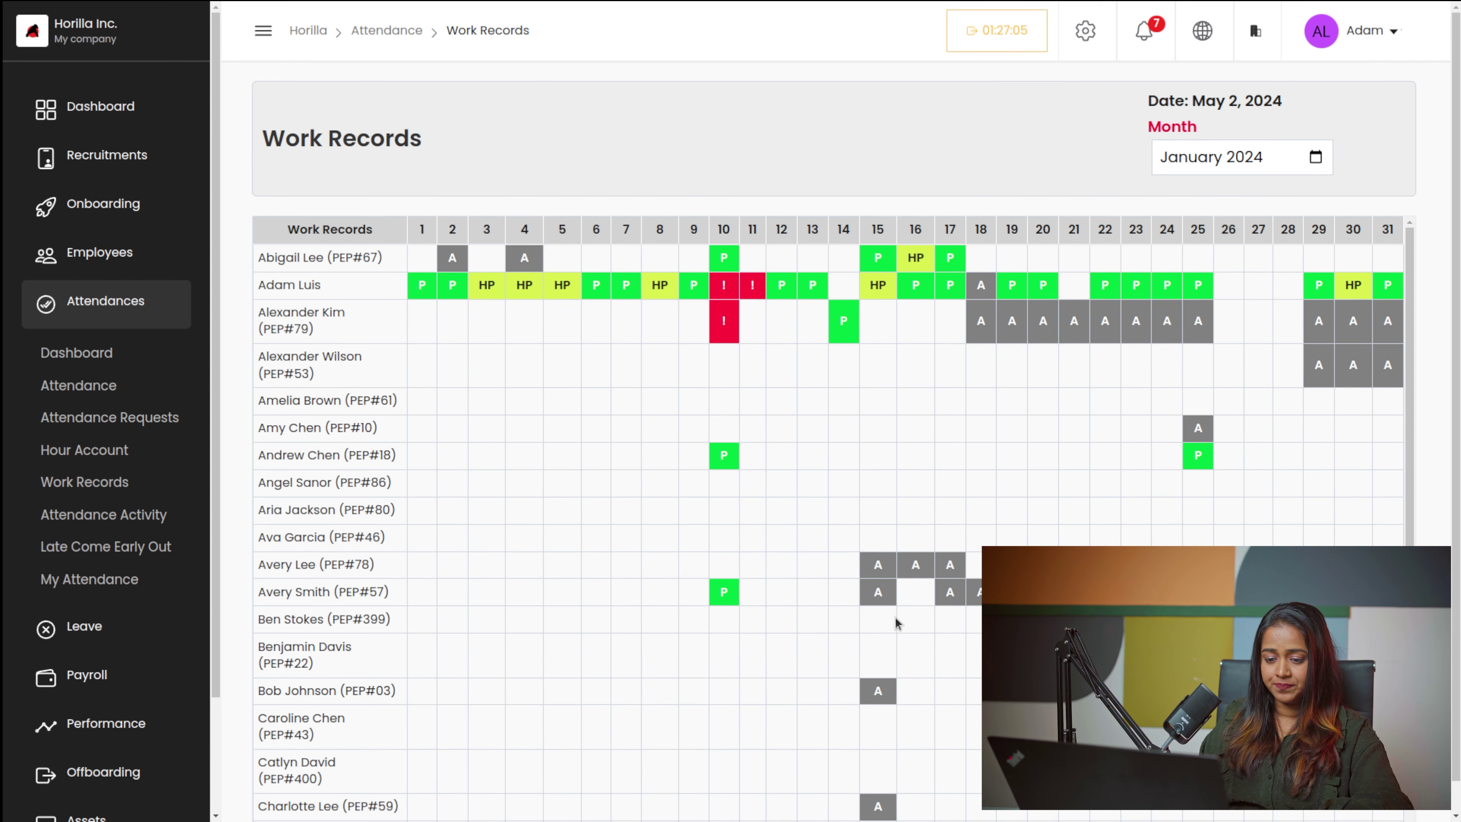
# - Look through the remaining employees on the first page of the January 2024 work records
pyautogui.scroll(-8, 617, 588)
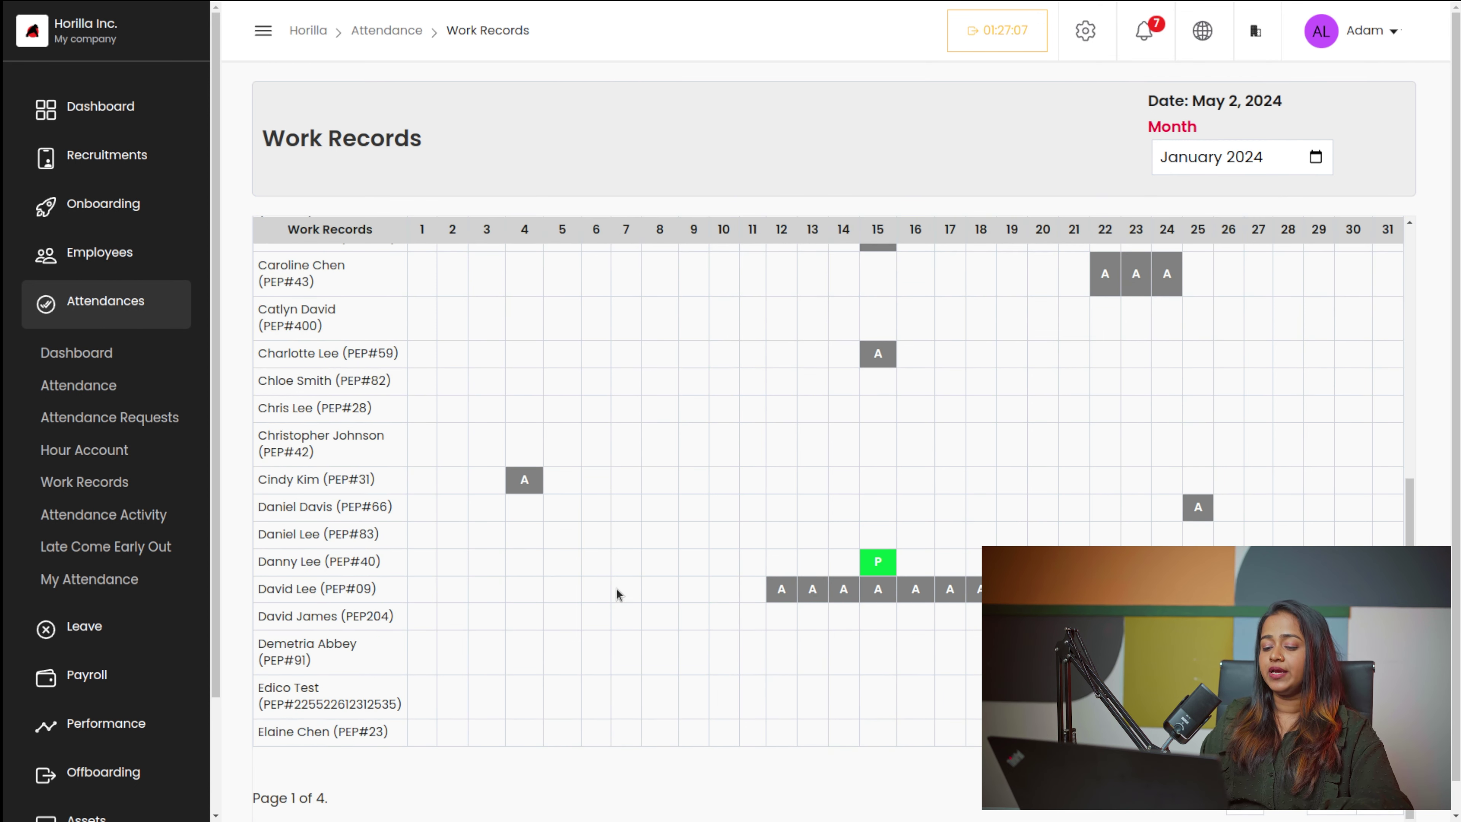
pyautogui.scroll(8, 617, 588)
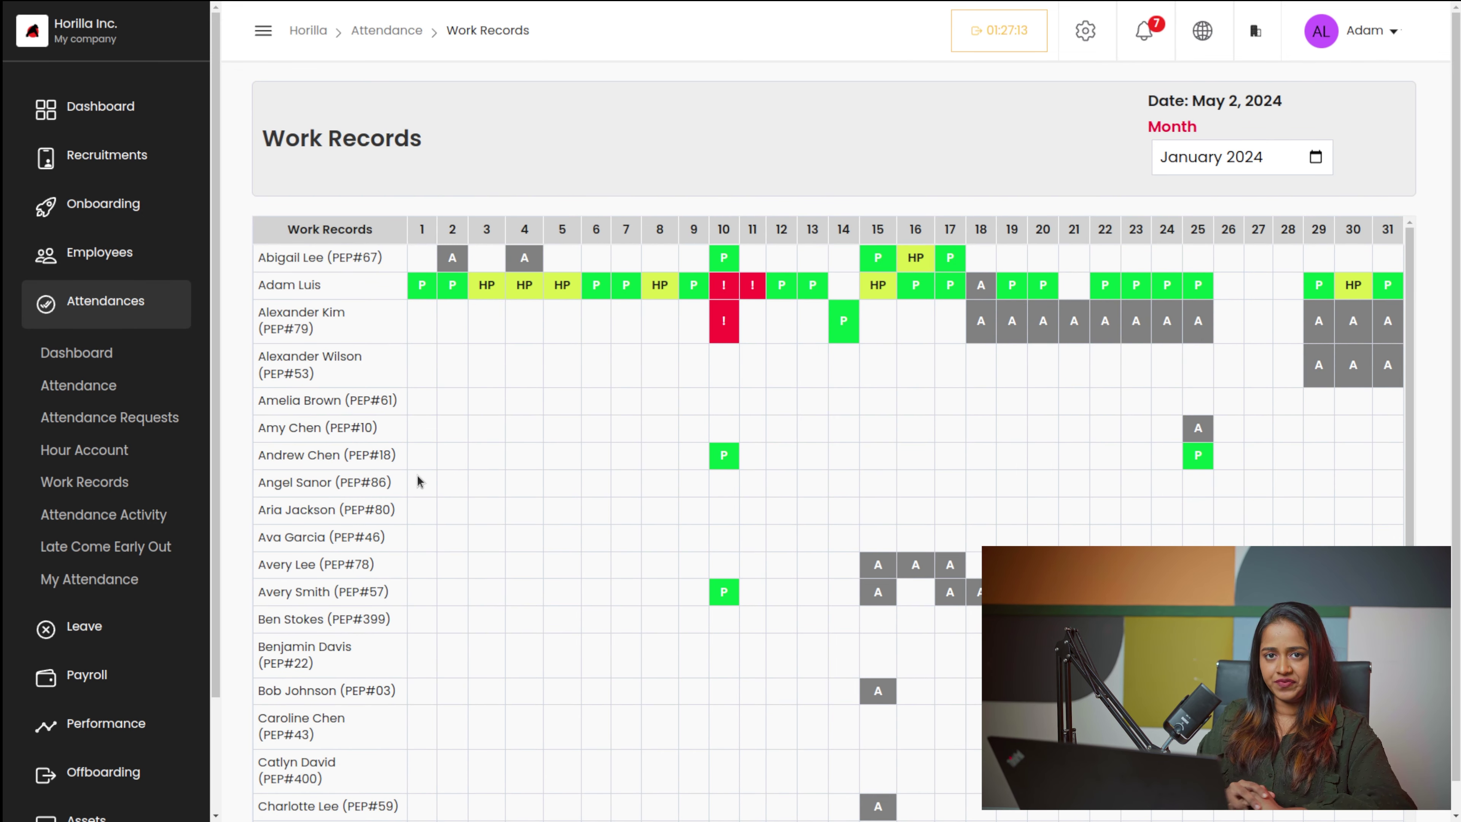
# - Open the attendance activity and examine the employees' check-in and check-out entries
pyautogui.click(101, 525)
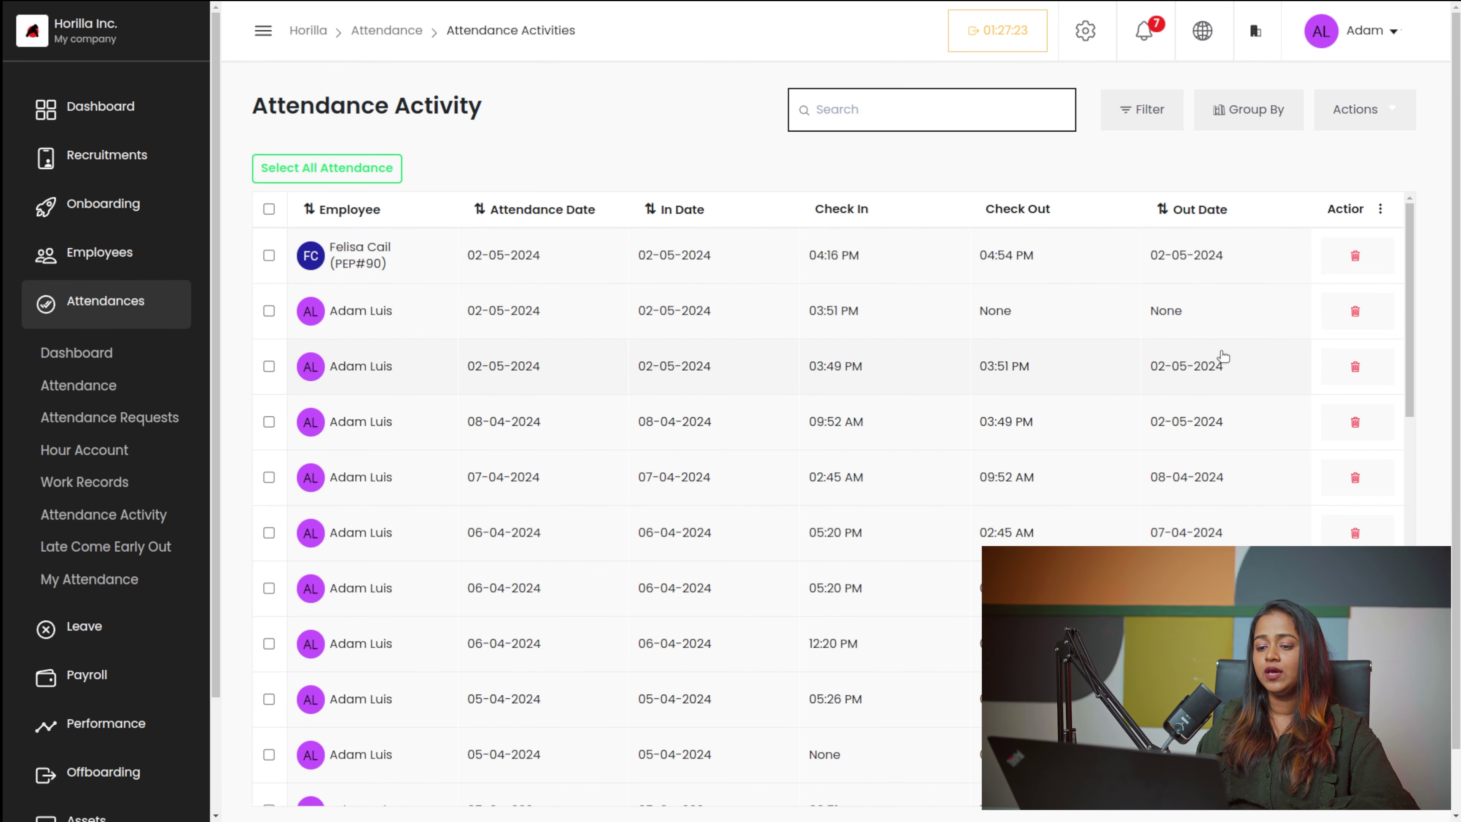
pyautogui.scroll(-10, 1221, 356)
pyautogui.scroll(10, 1221, 356)
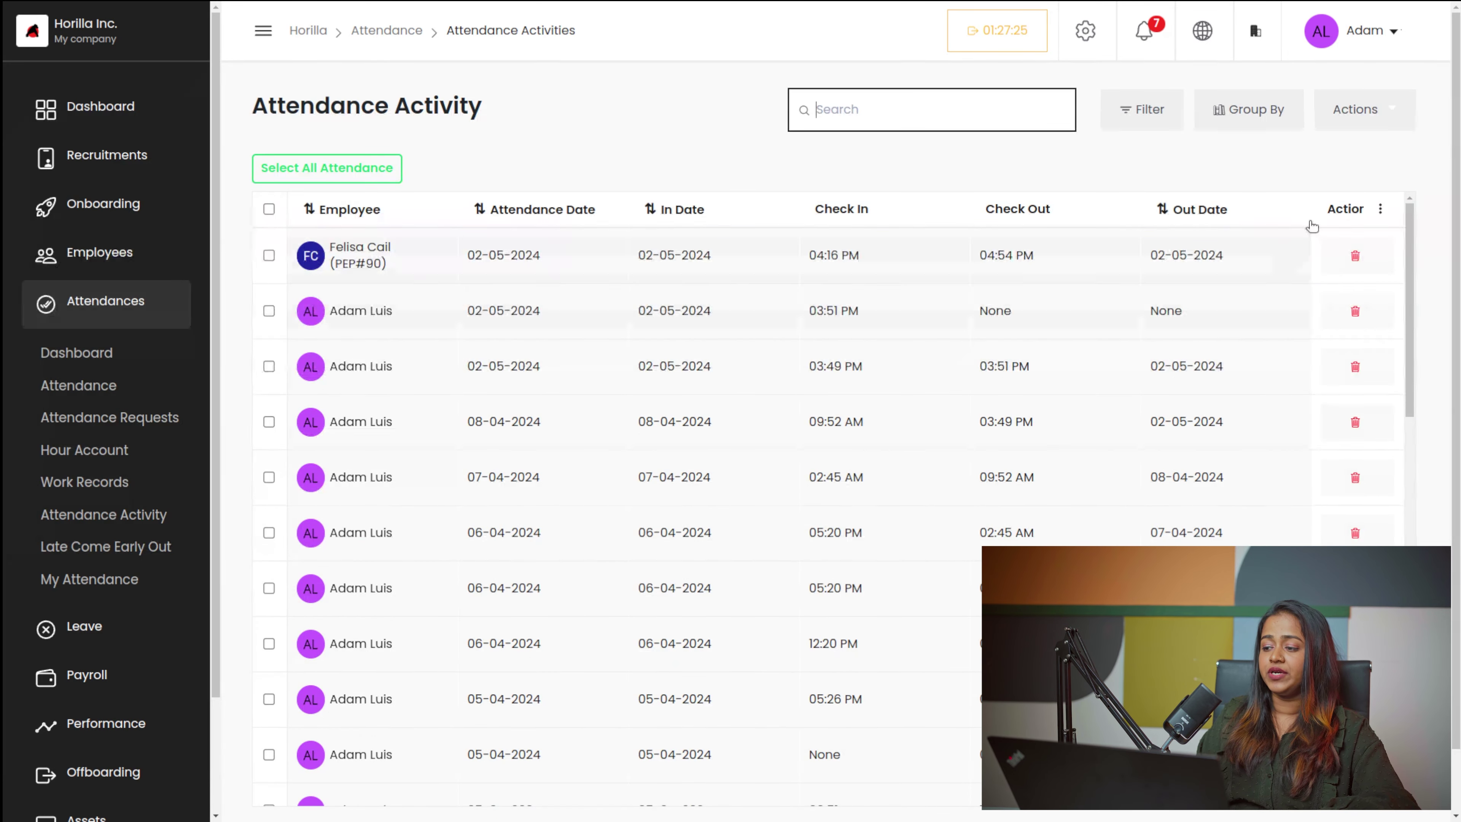
pyautogui.scroll(-12, 851, 569)
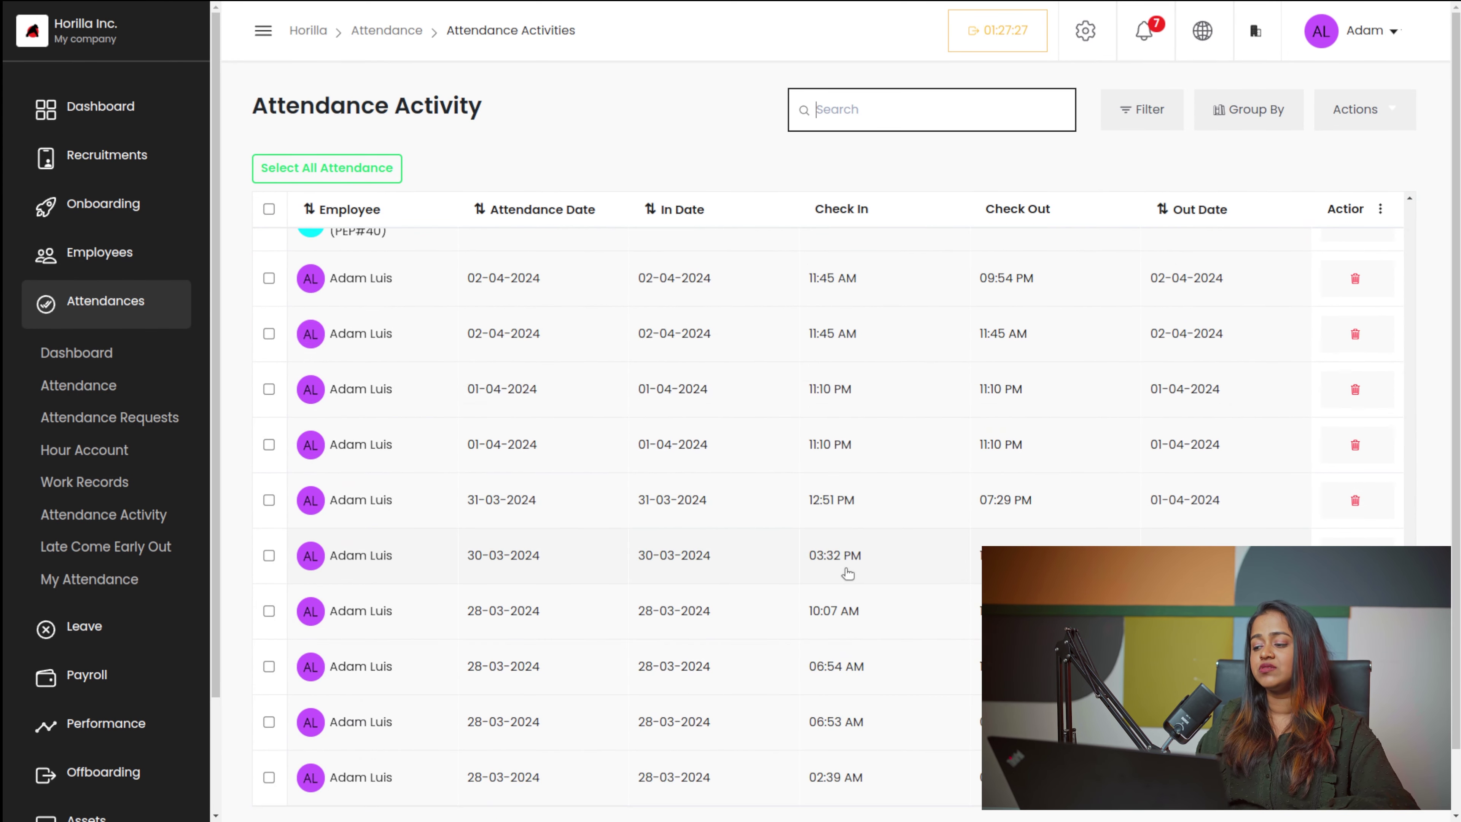
pyautogui.scroll(2, 848, 574)
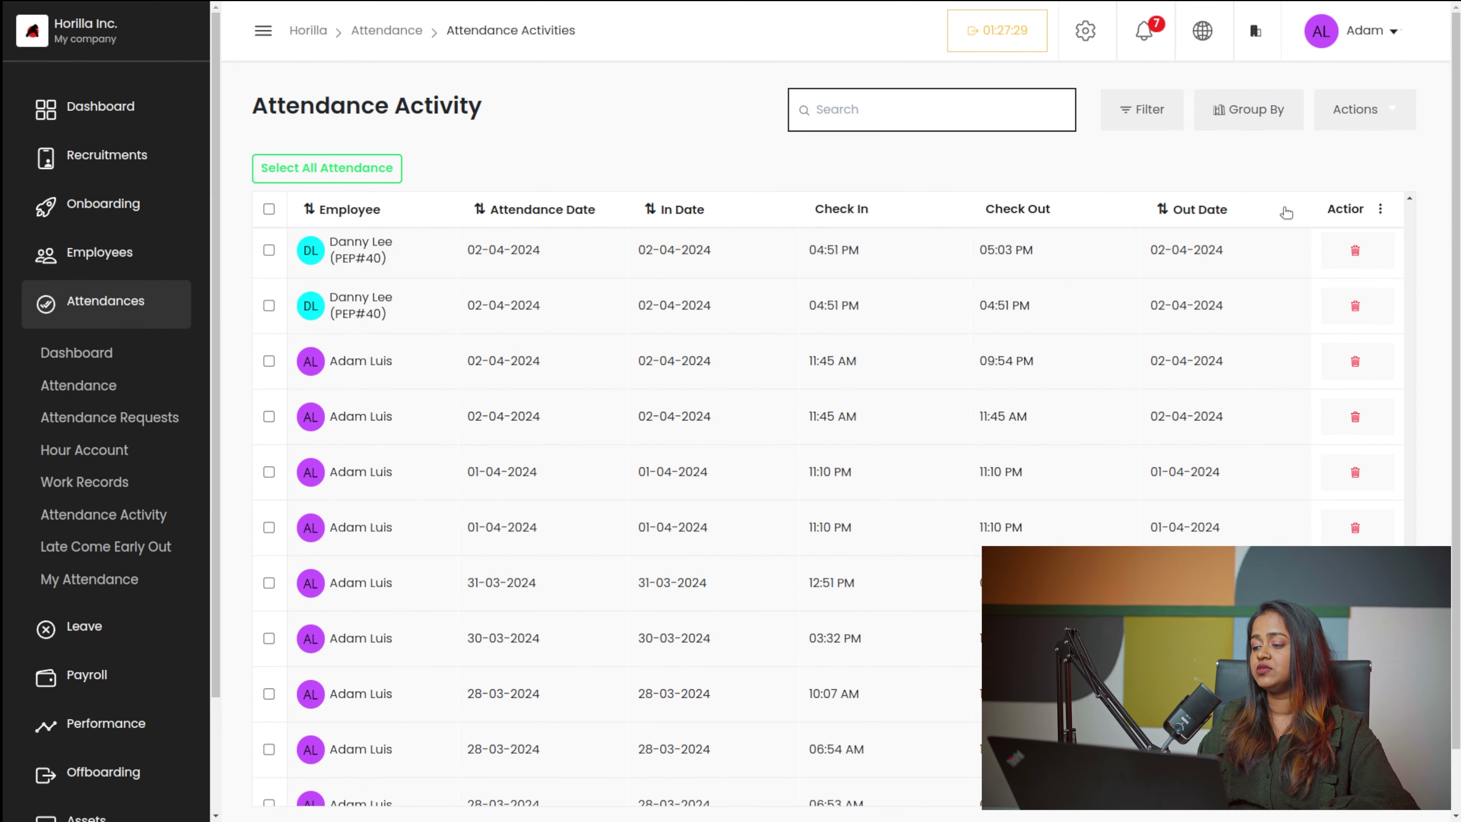
# - View the available bulk actions for attendance activities, and select all records before clearing the selection
pyautogui.click(1352, 109)
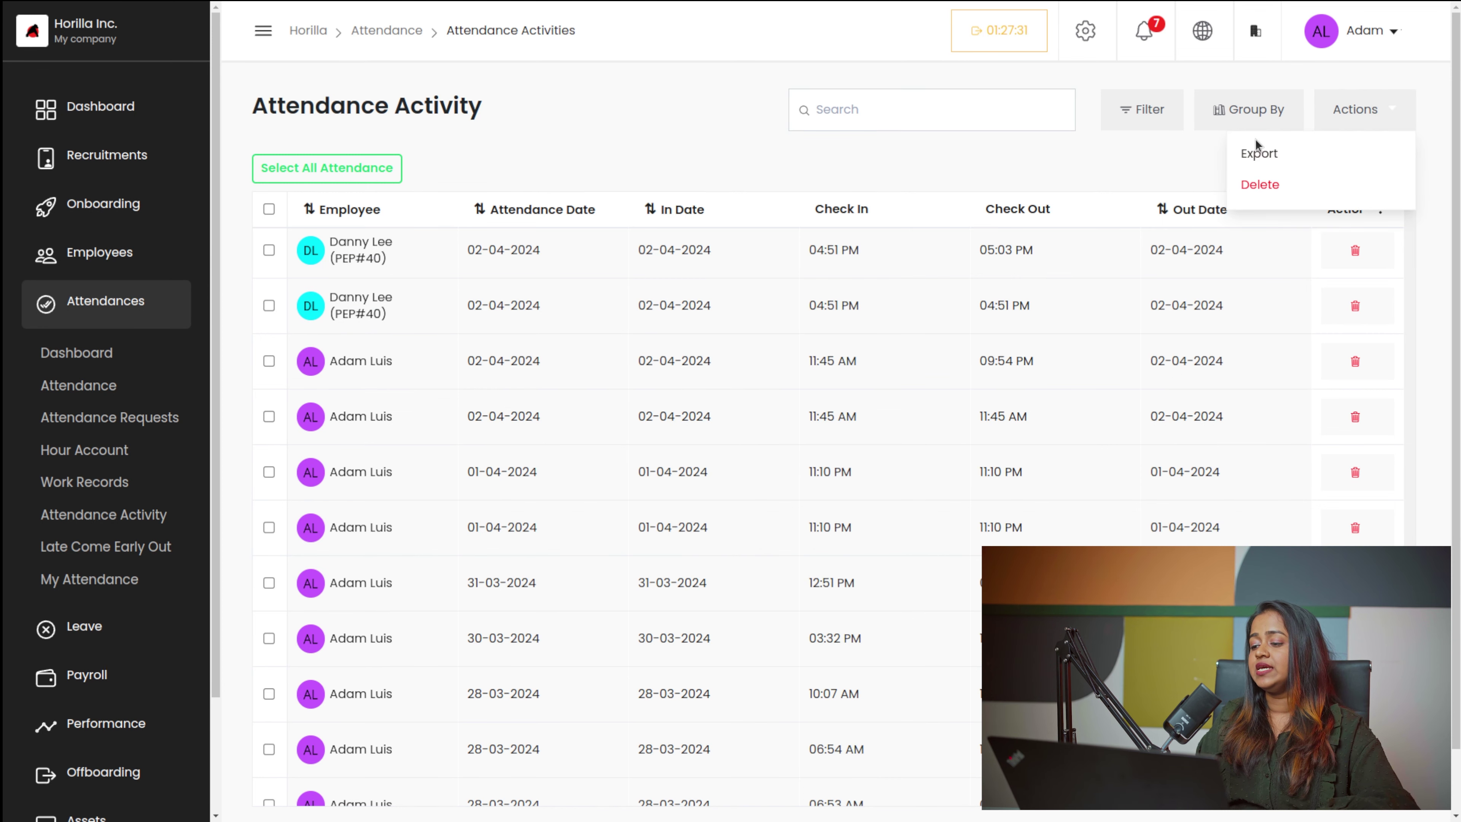
pyautogui.click(800, 176)
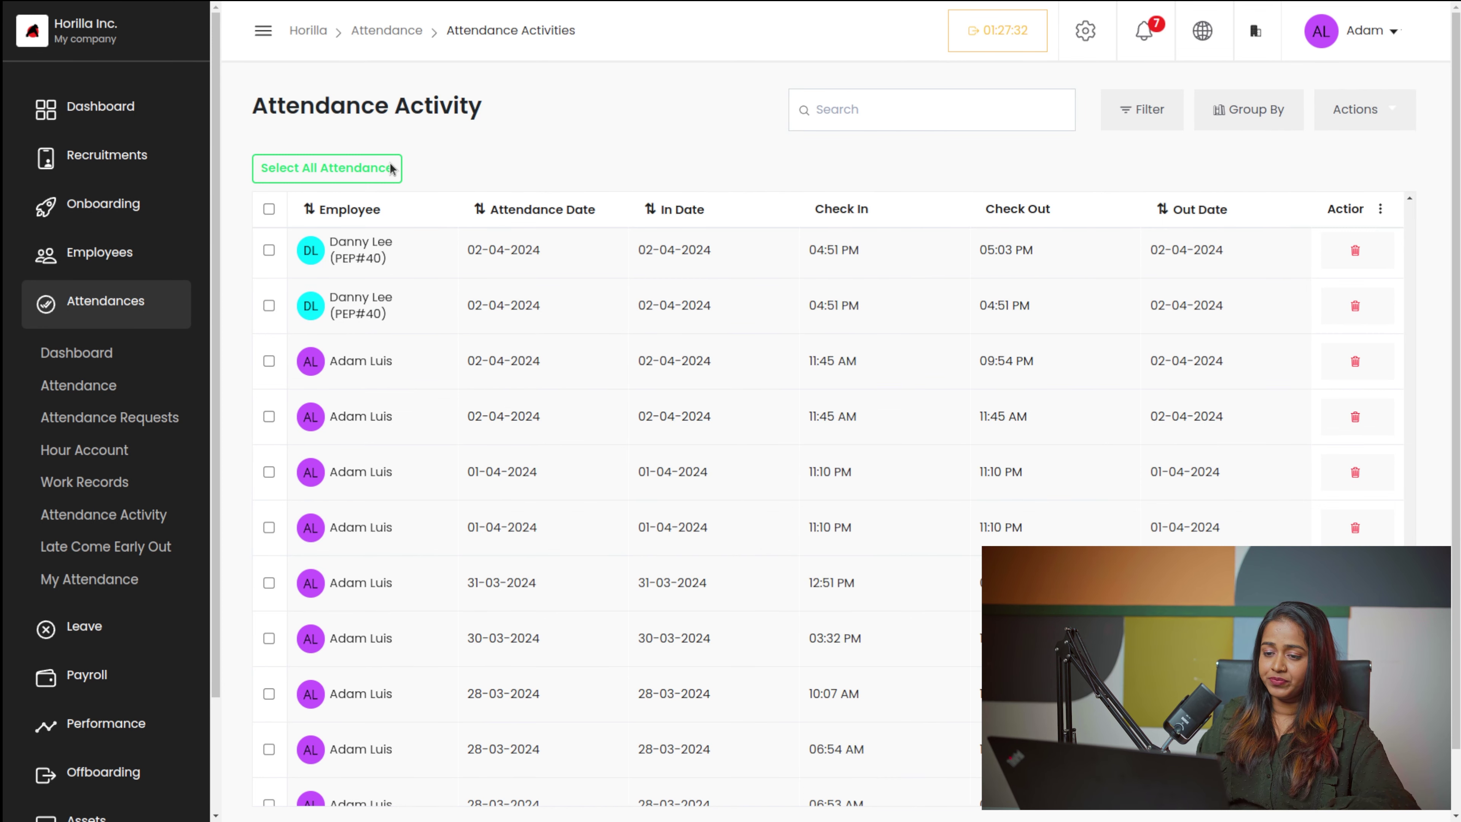
pyautogui.click(327, 165)
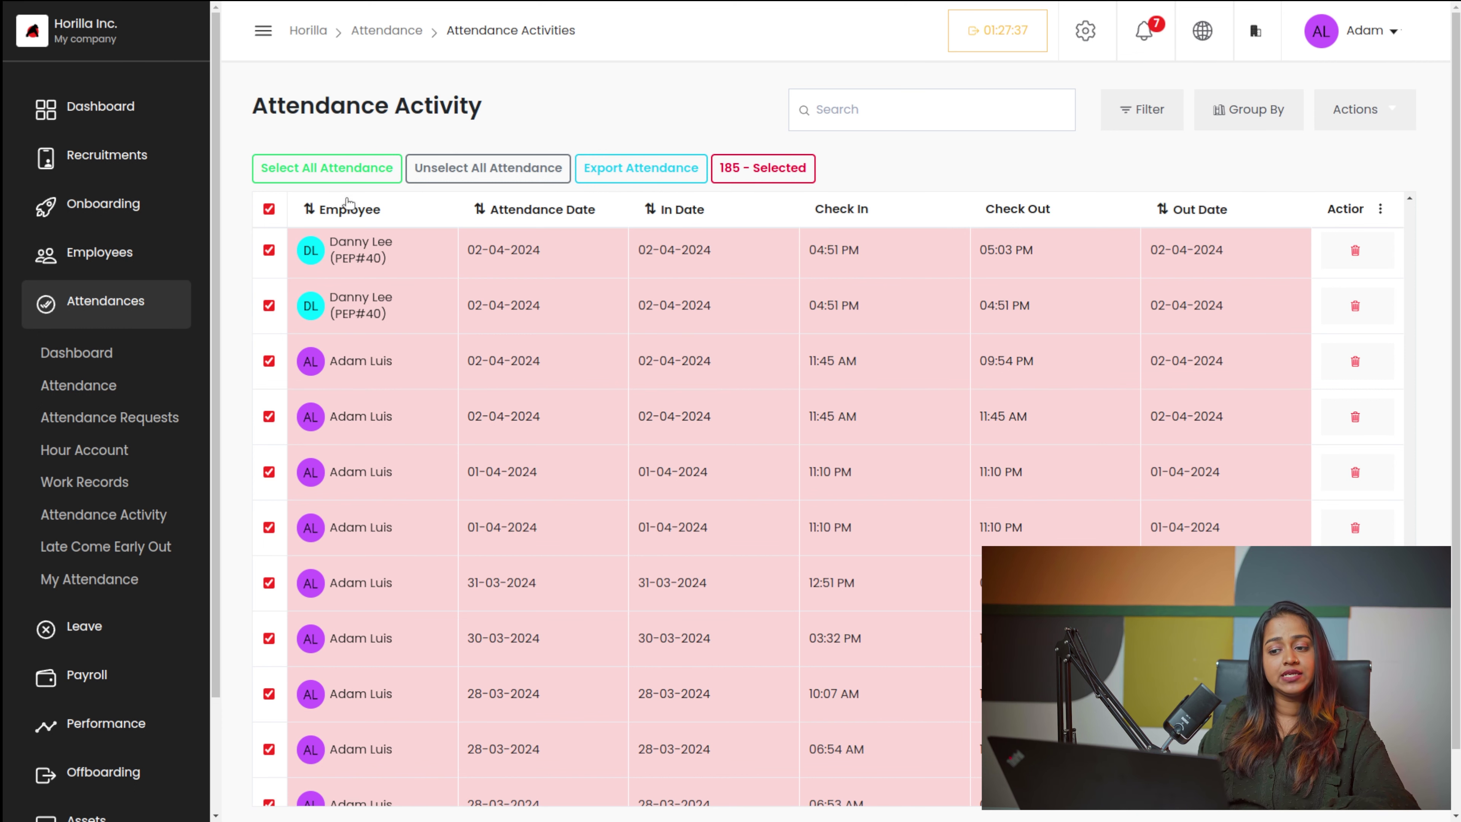
pyautogui.click(493, 171)
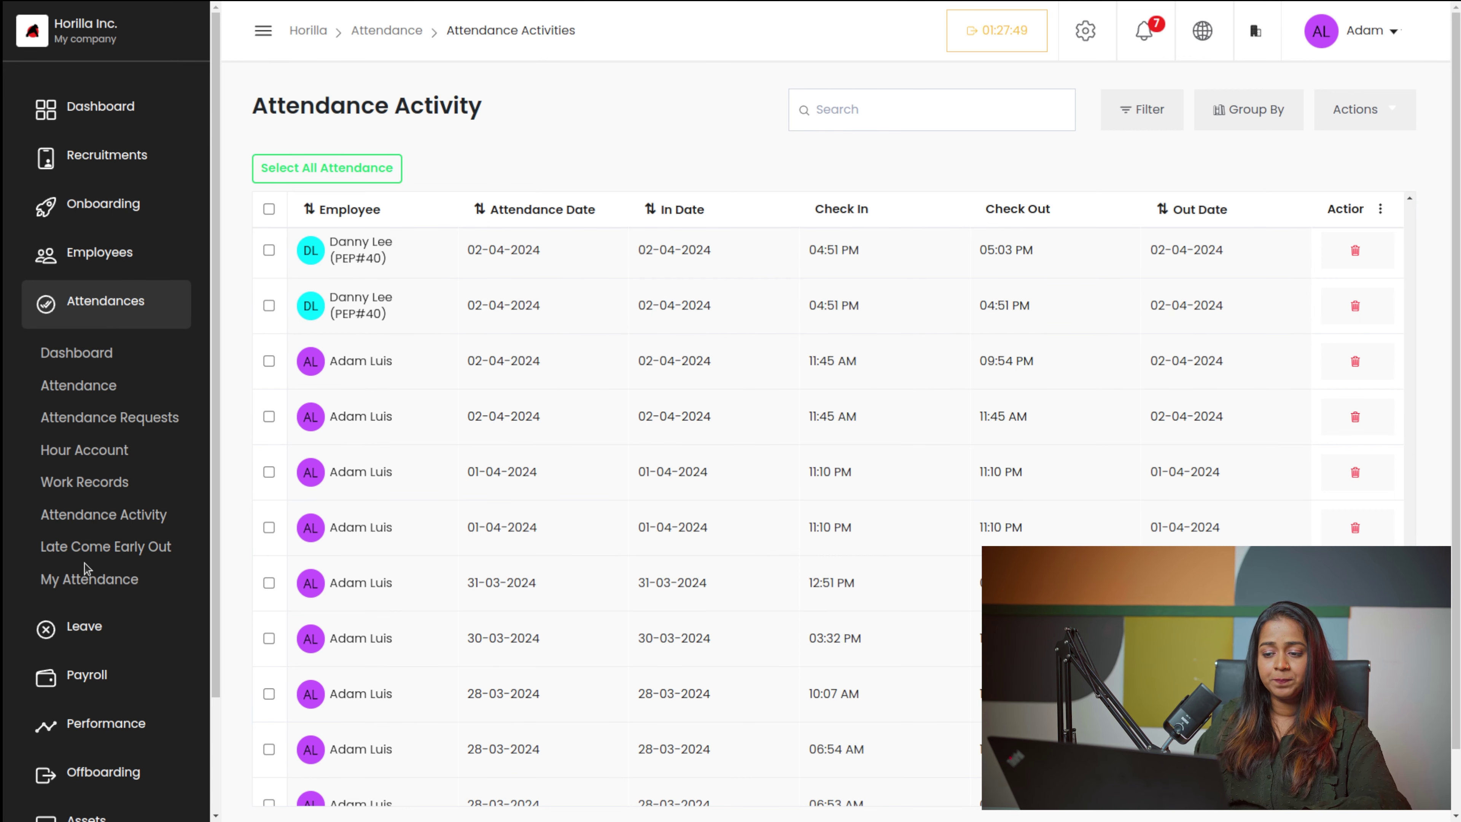
# - Open the late come and early out records and examine their types, check-in and check-out times, minimum hours, and penalties
pyautogui.click(60, 549)
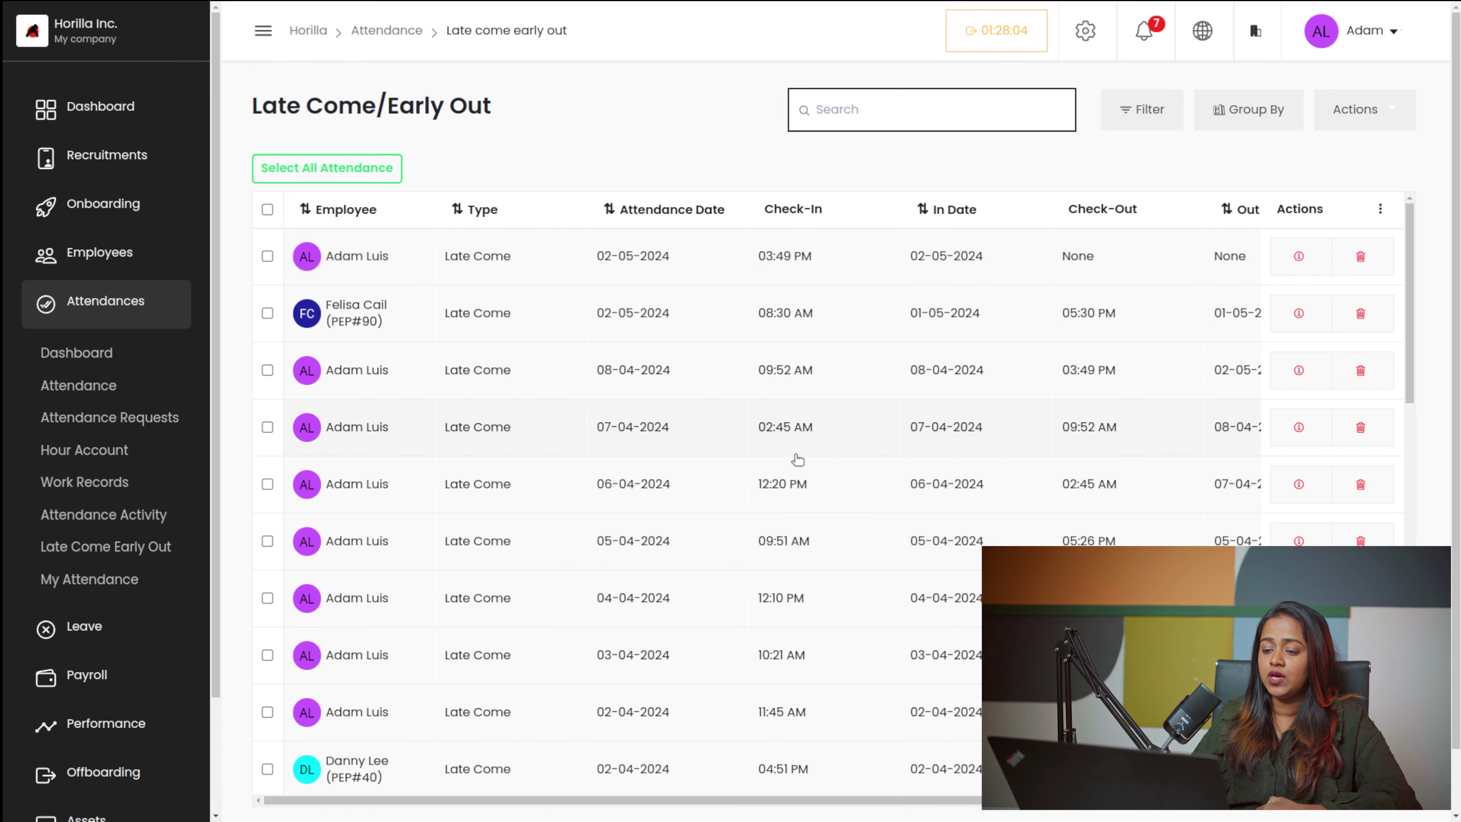
pyautogui.hscroll(5, 797, 459)
pyautogui.hscroll(-5, 797, 458)
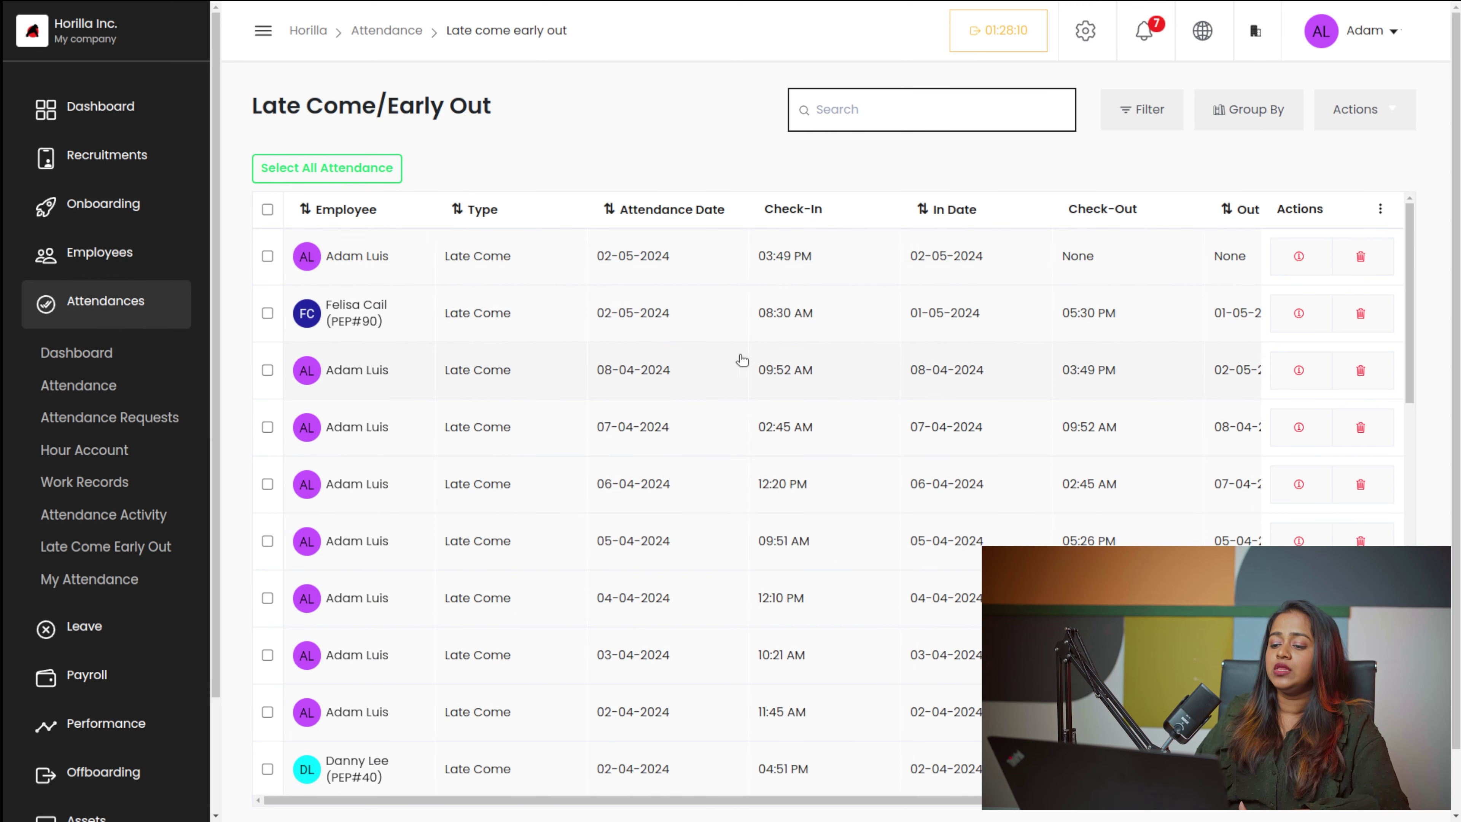
pyautogui.hscroll(5, 743, 360)
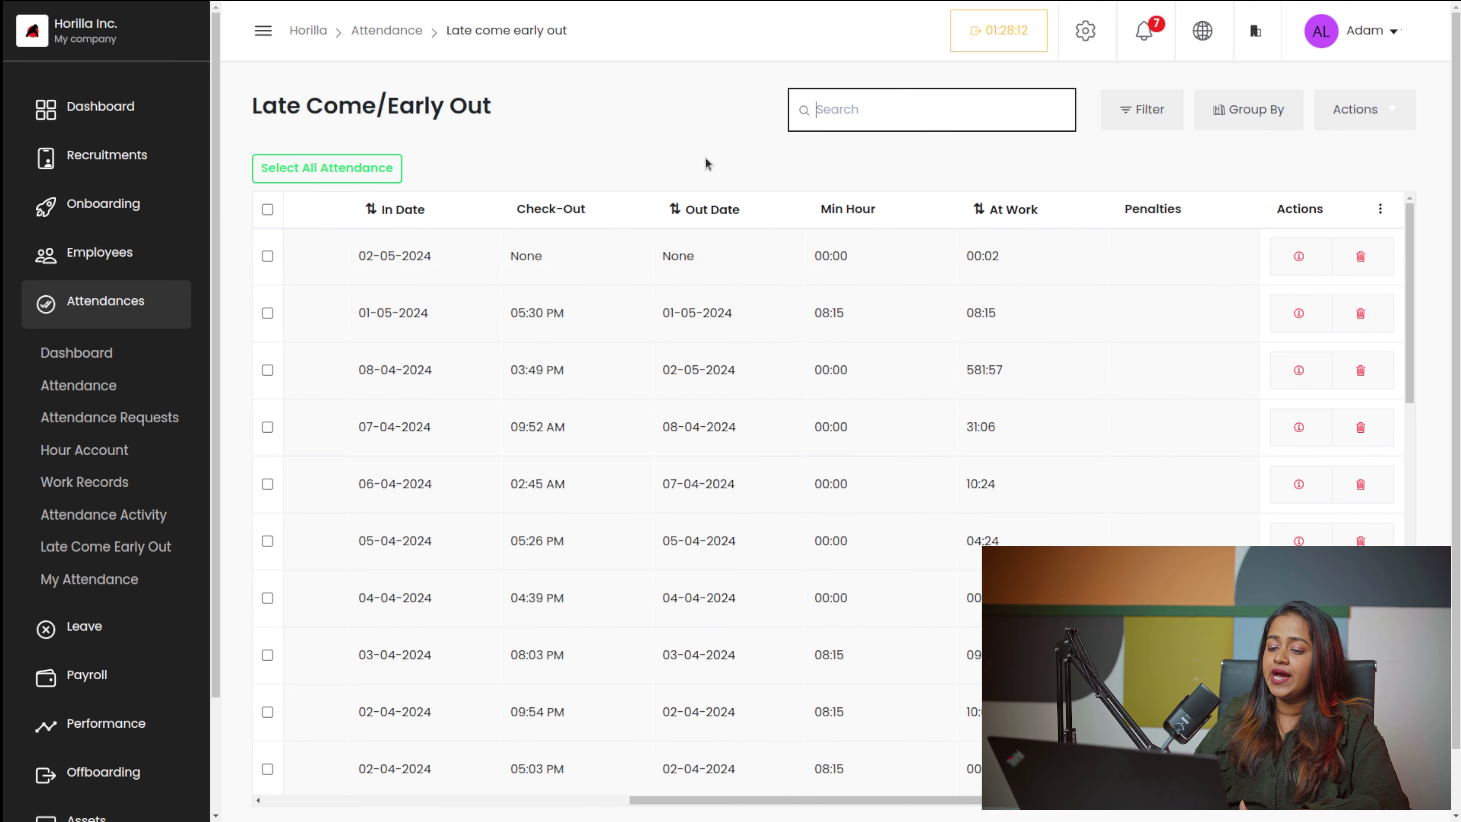
pyautogui.scroll(-8, 886, 598)
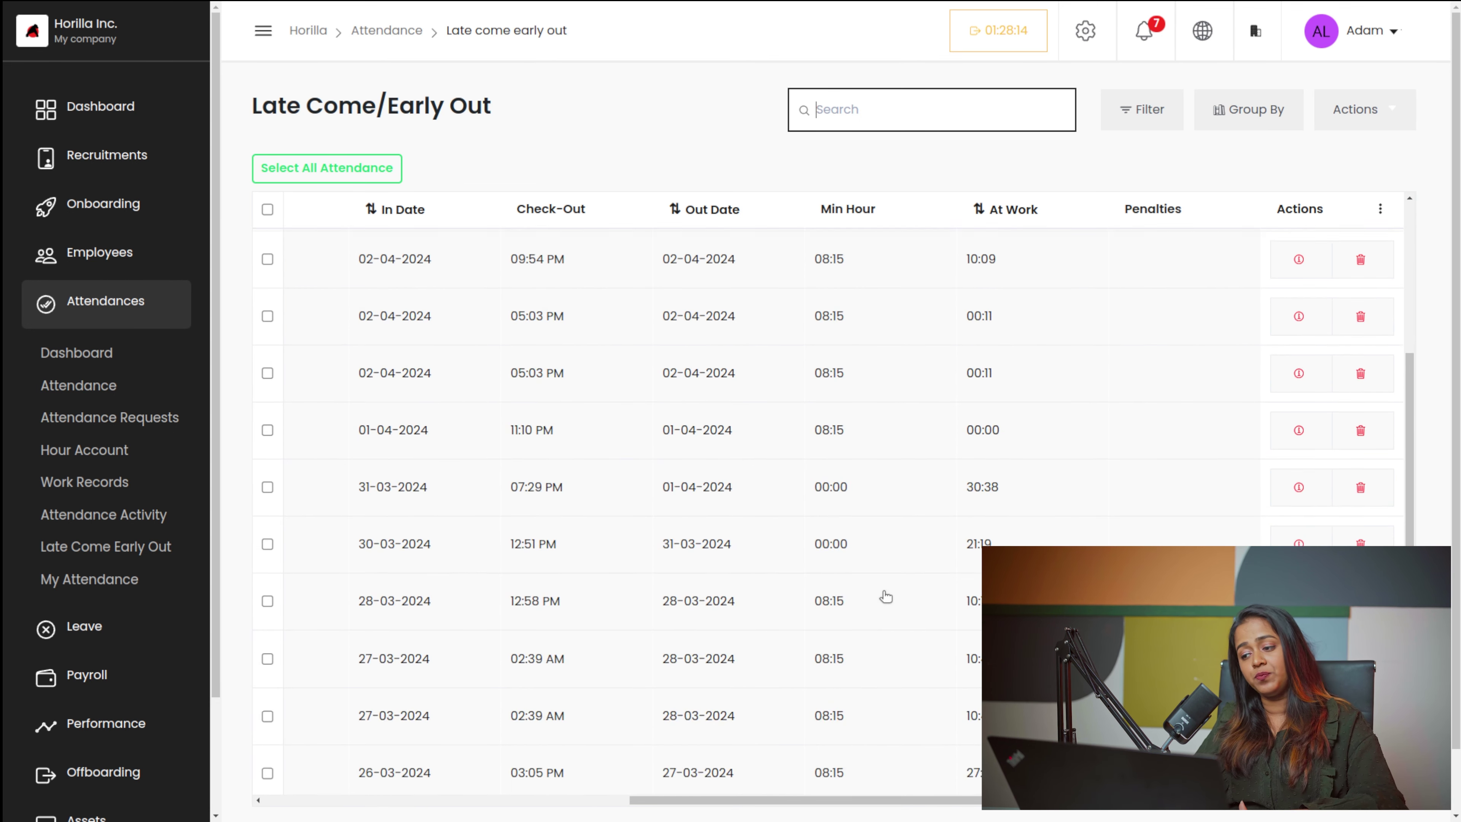
pyautogui.scroll(8, 886, 597)
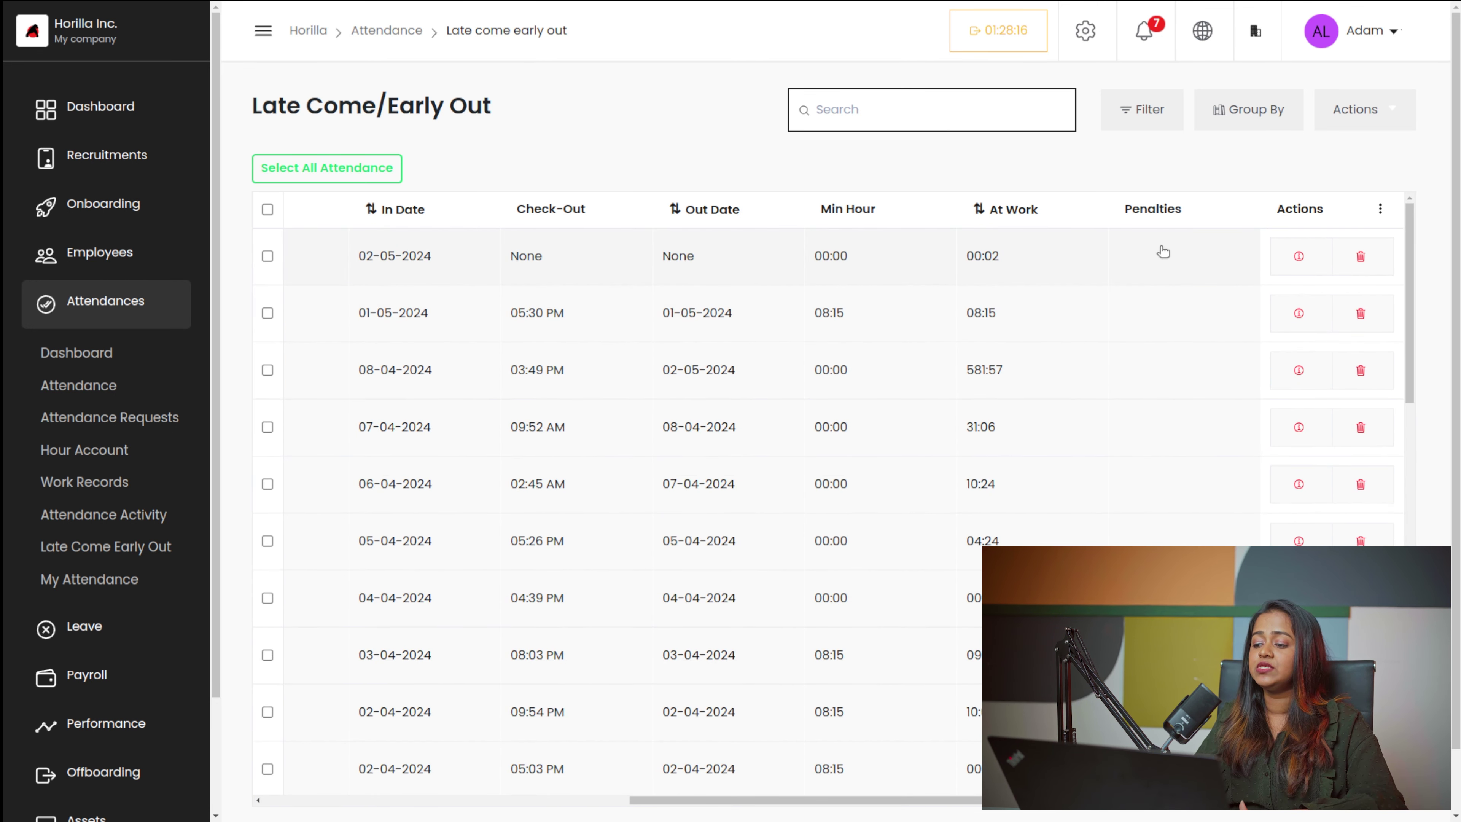
pyautogui.hscroll(-5, 685, 318)
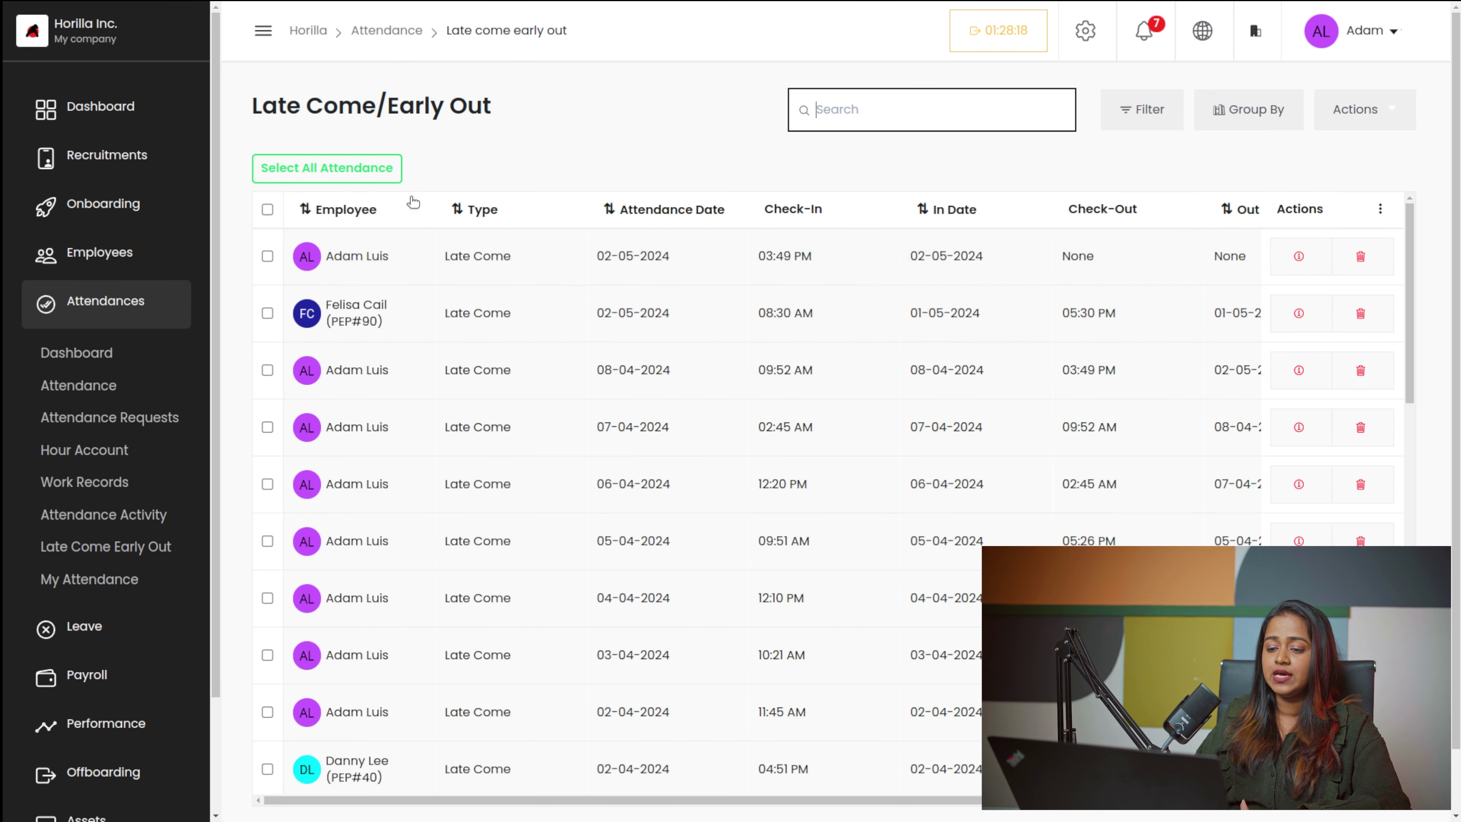
pyautogui.scroll(-10, 418, 571)
pyautogui.scroll(7, 306, 629)
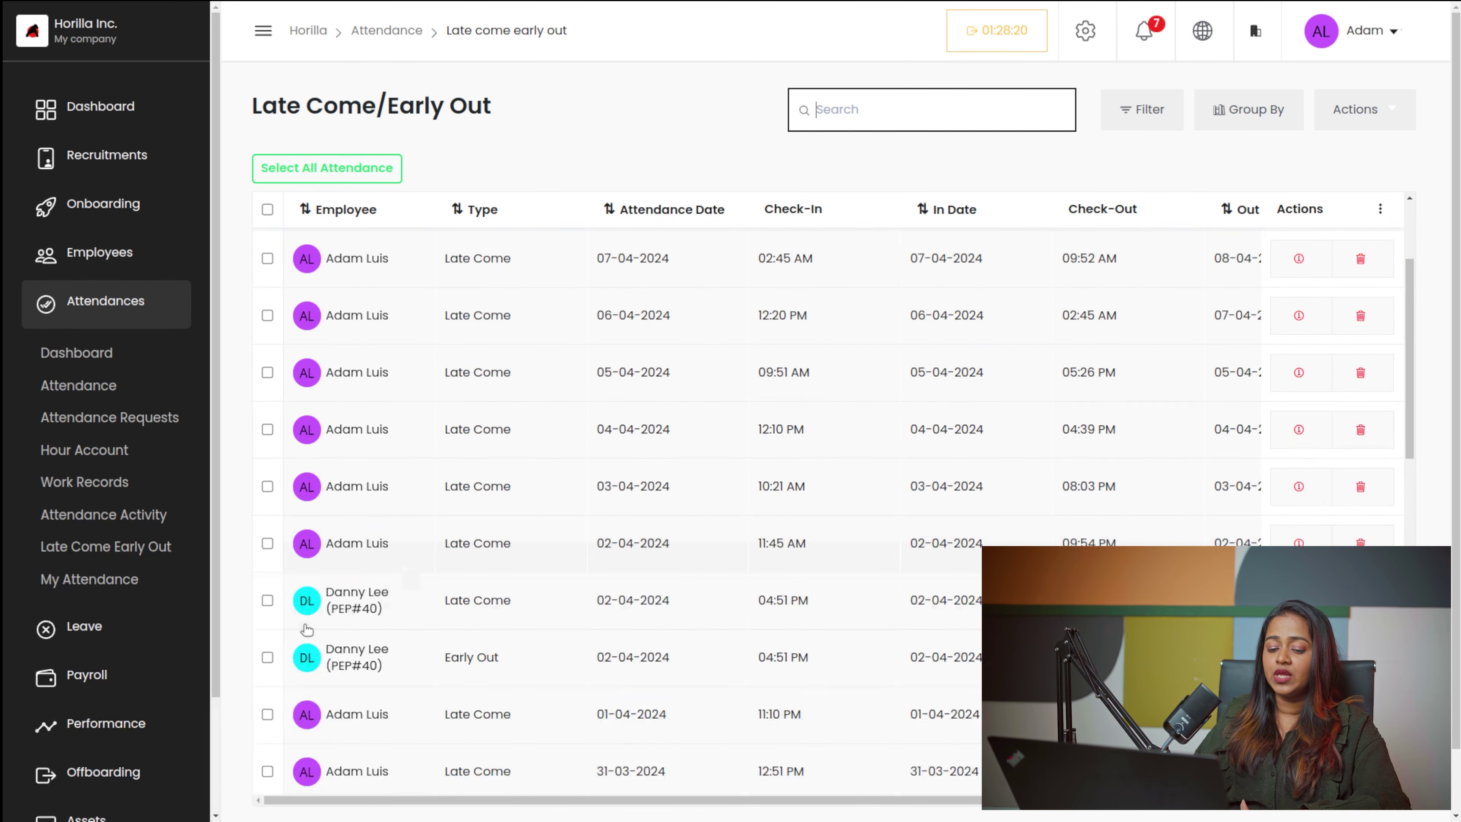
# - Open the logged-in employee's own attendance records and examine their dates, check-in and check-out times, and validation status colors
pyautogui.click(89, 579)
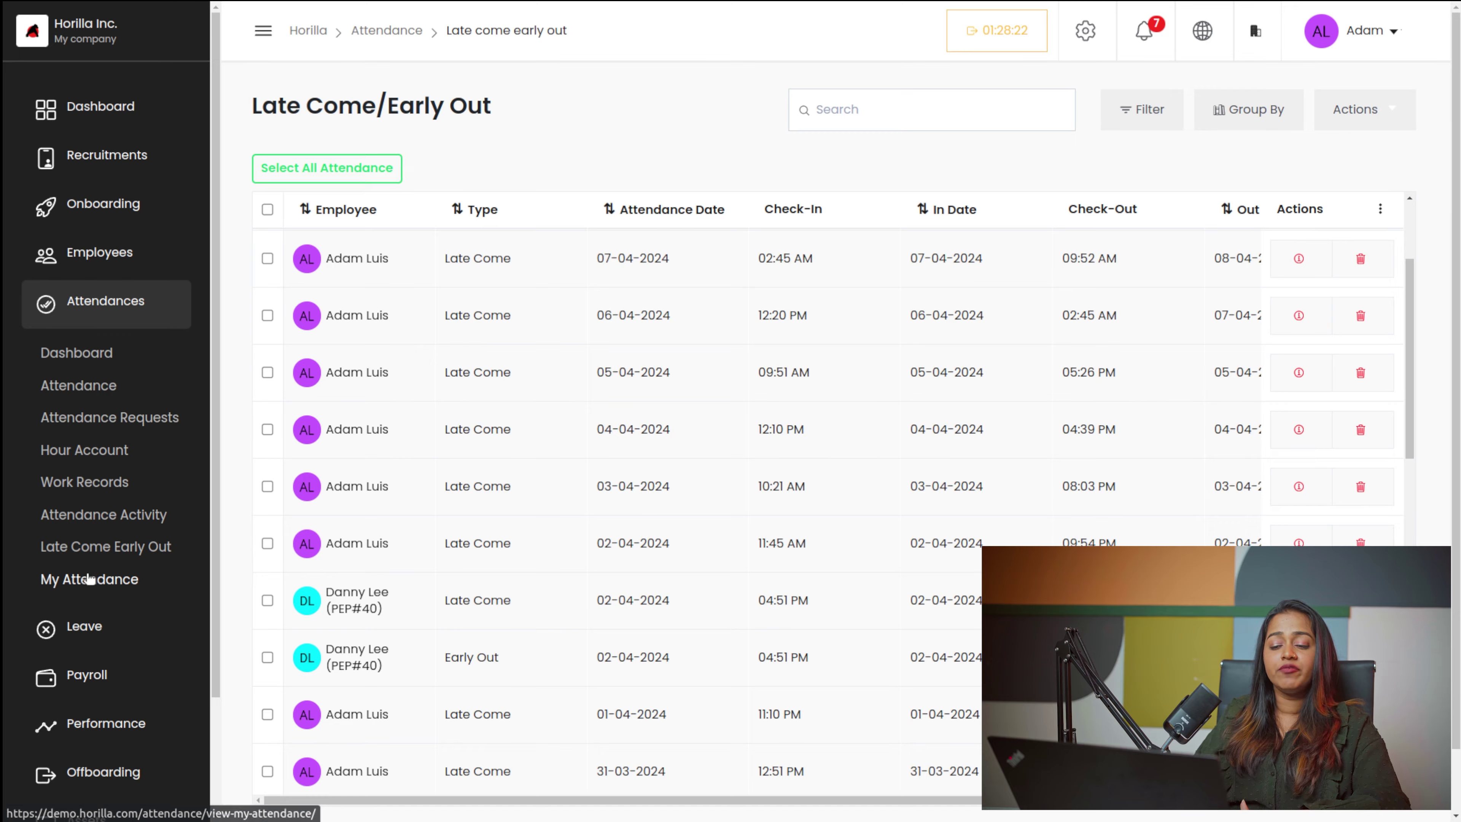
pyautogui.scroll(-15, 478, 763)
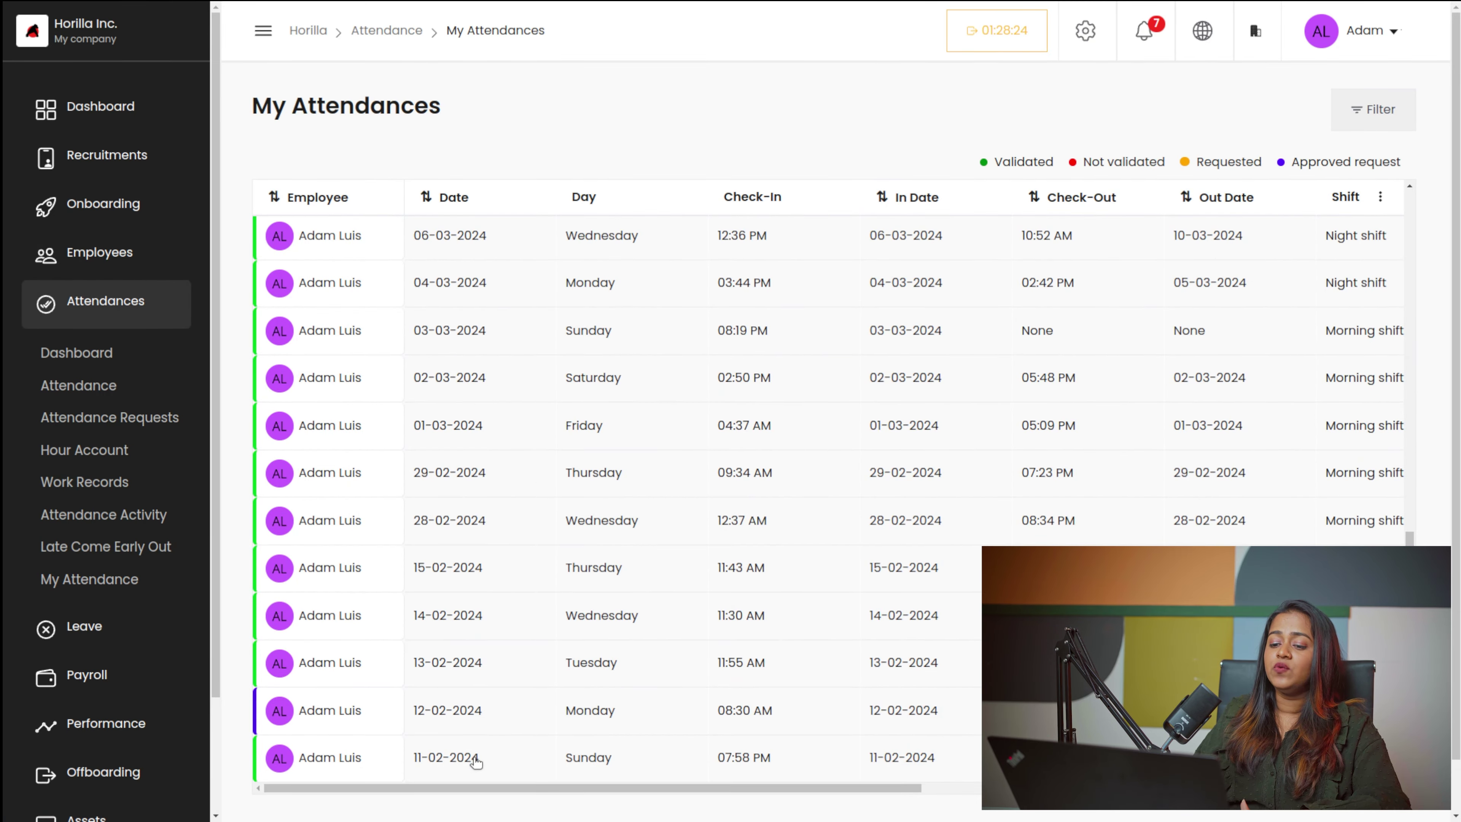
pyautogui.scroll(15, 476, 763)
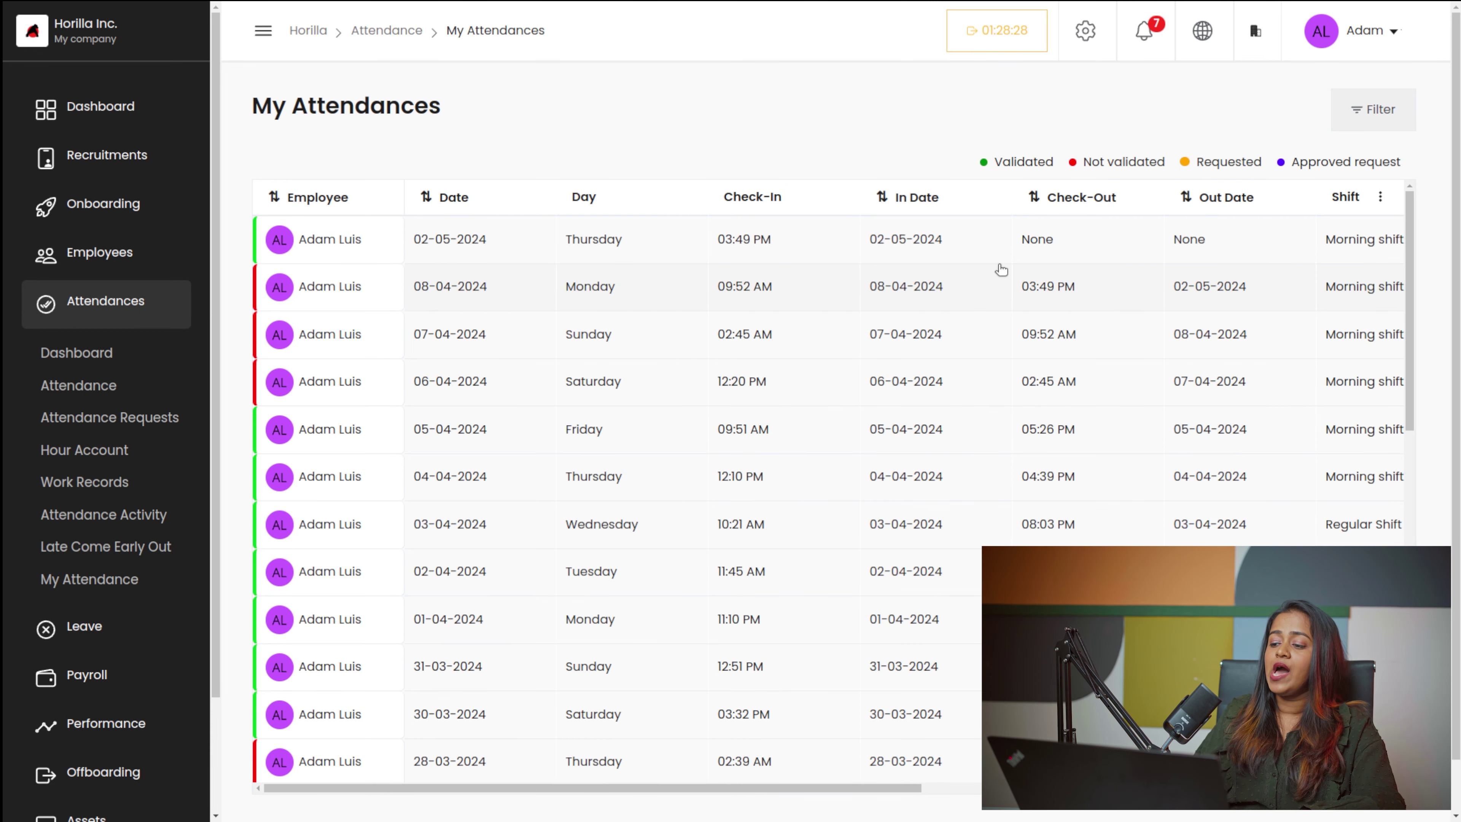
pyautogui.hscroll(10, 1002, 270)
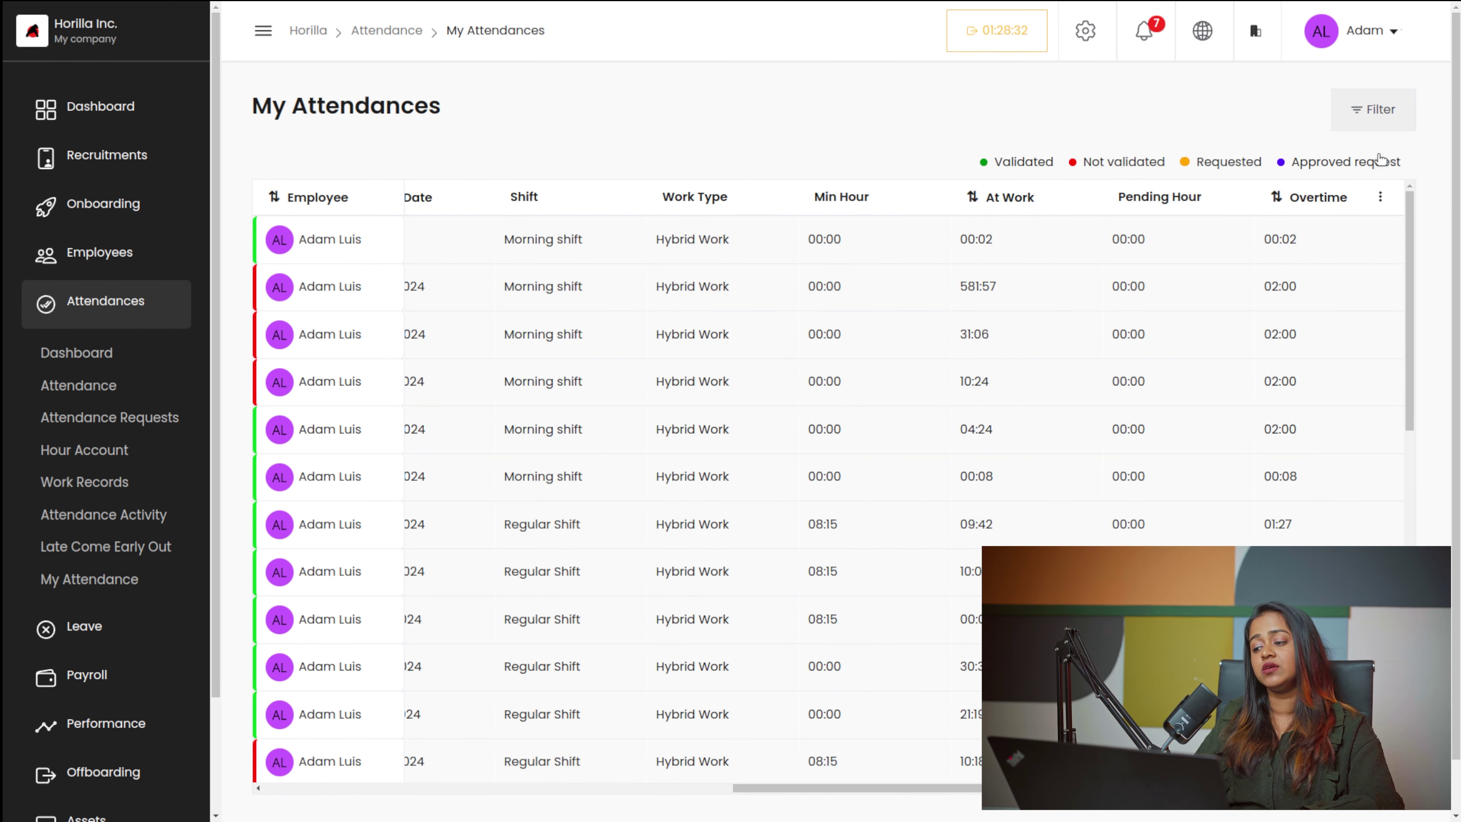
pyautogui.hscroll(-10, 685, 574)
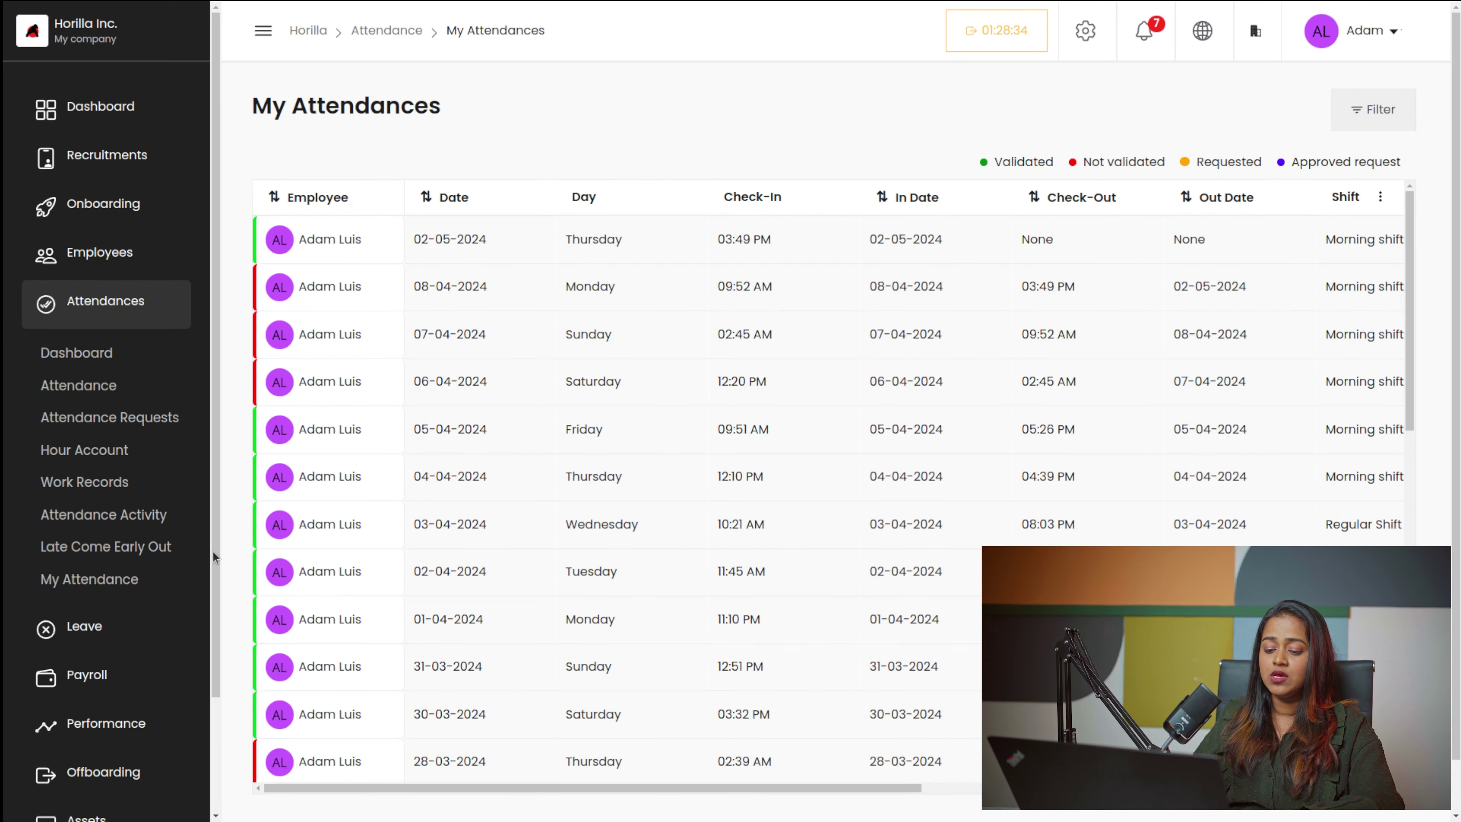
pyautogui.scroll(-10, 336, 495)
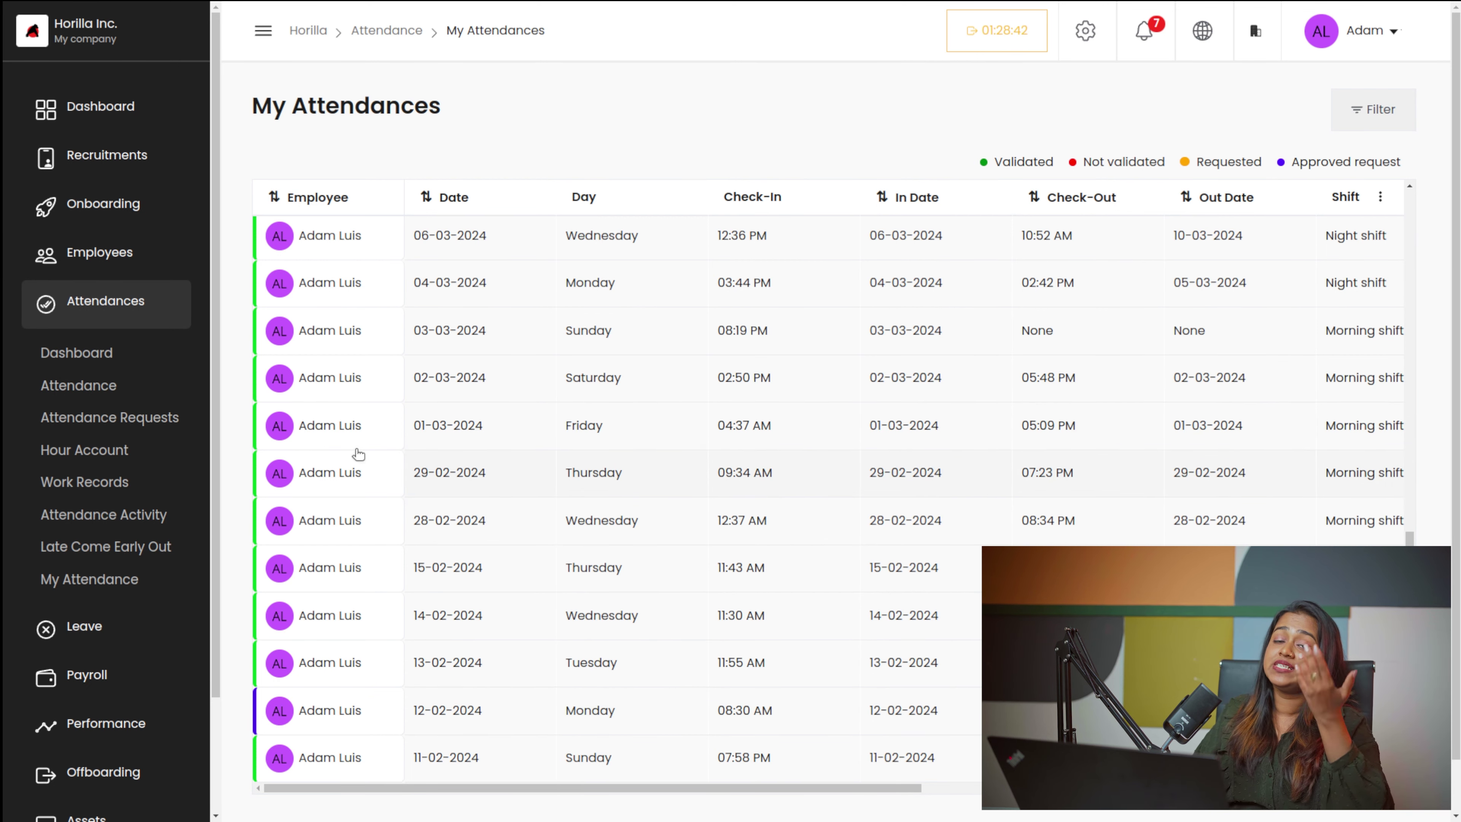
pyautogui.scroll(10, 548, 374)
pyautogui.hscroll(10, 548, 374)
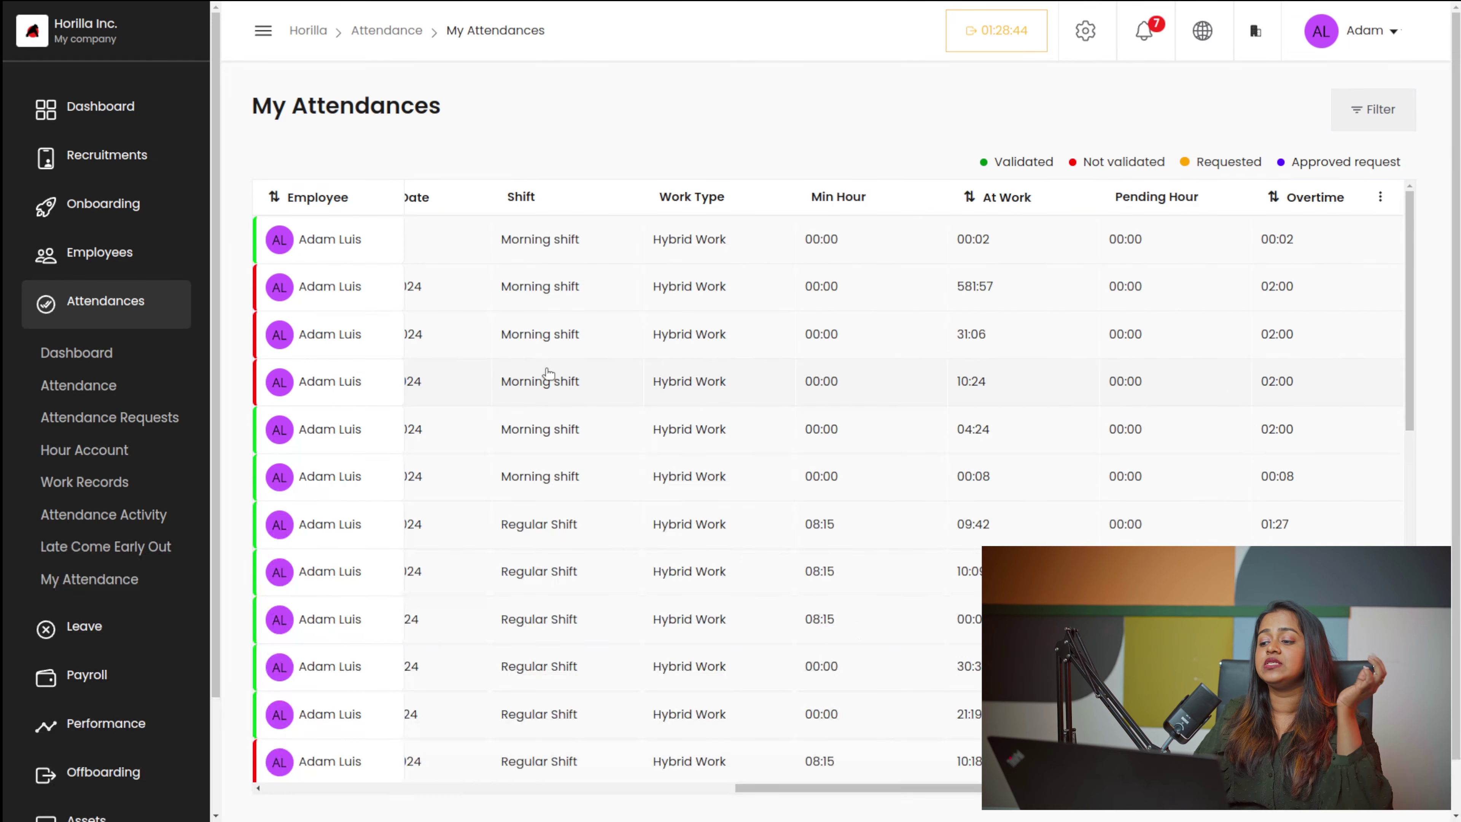
pyautogui.hscroll(-10, 548, 374)
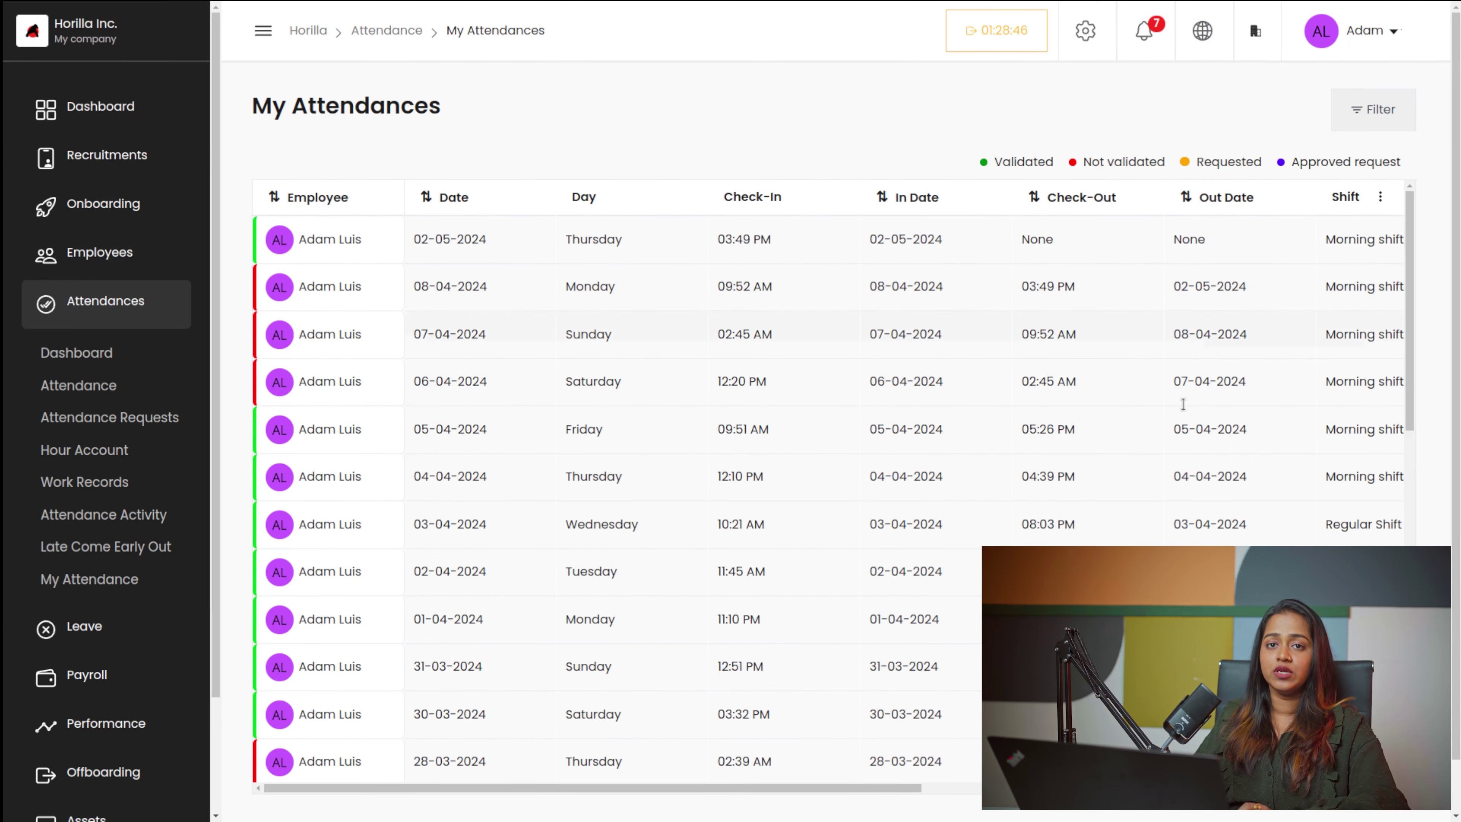
pyautogui.scroll(-10, 671, 646)
pyautogui.scroll(10, 670, 646)
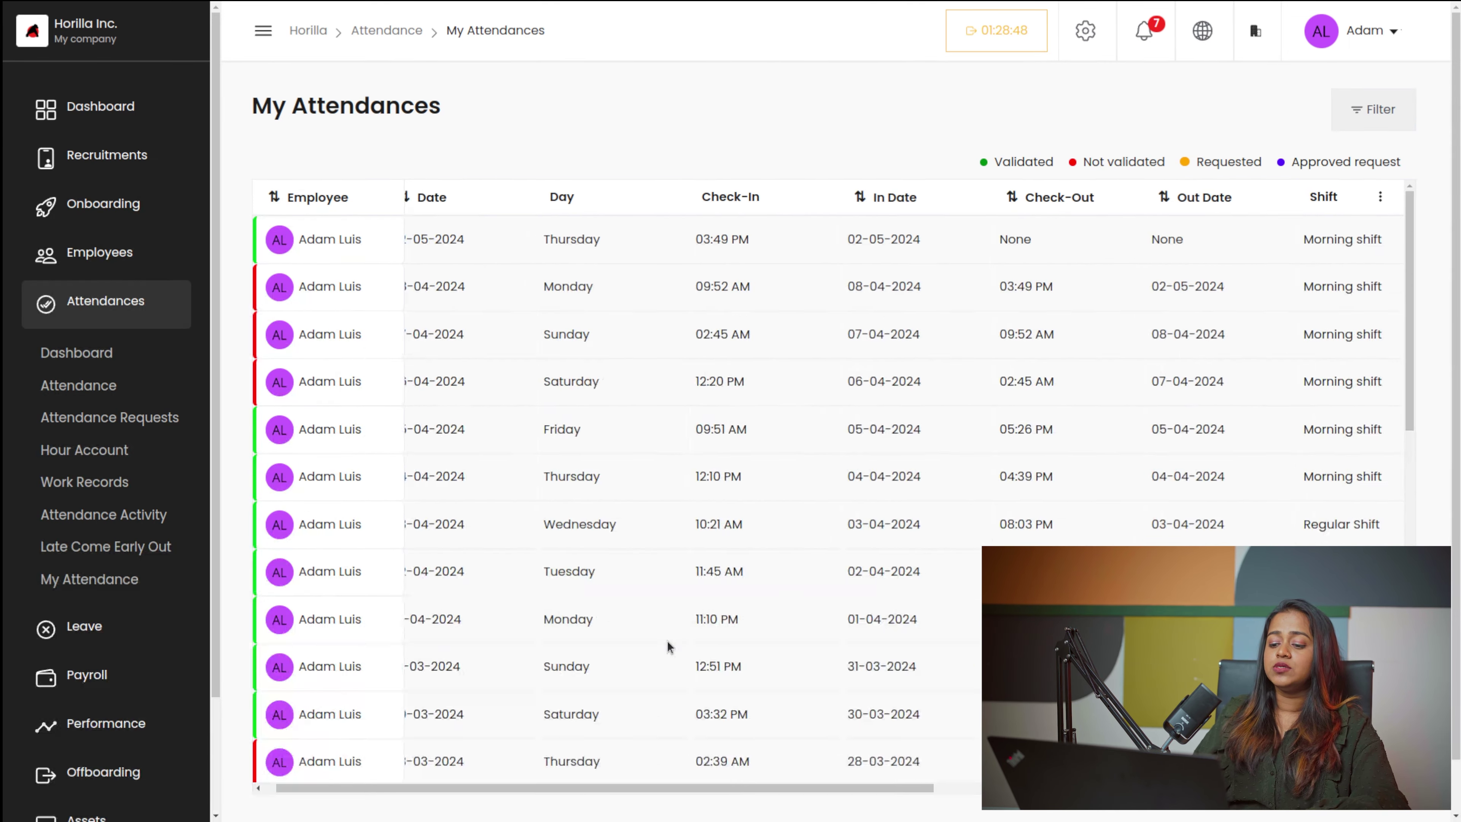
# - Examine the shift, work type, minimum hour, at work, pending hour, and overtime columns of the personal attendance records
pyautogui.hscroll(5, 670, 646)
pyautogui.hscroll(-5, 670, 646)
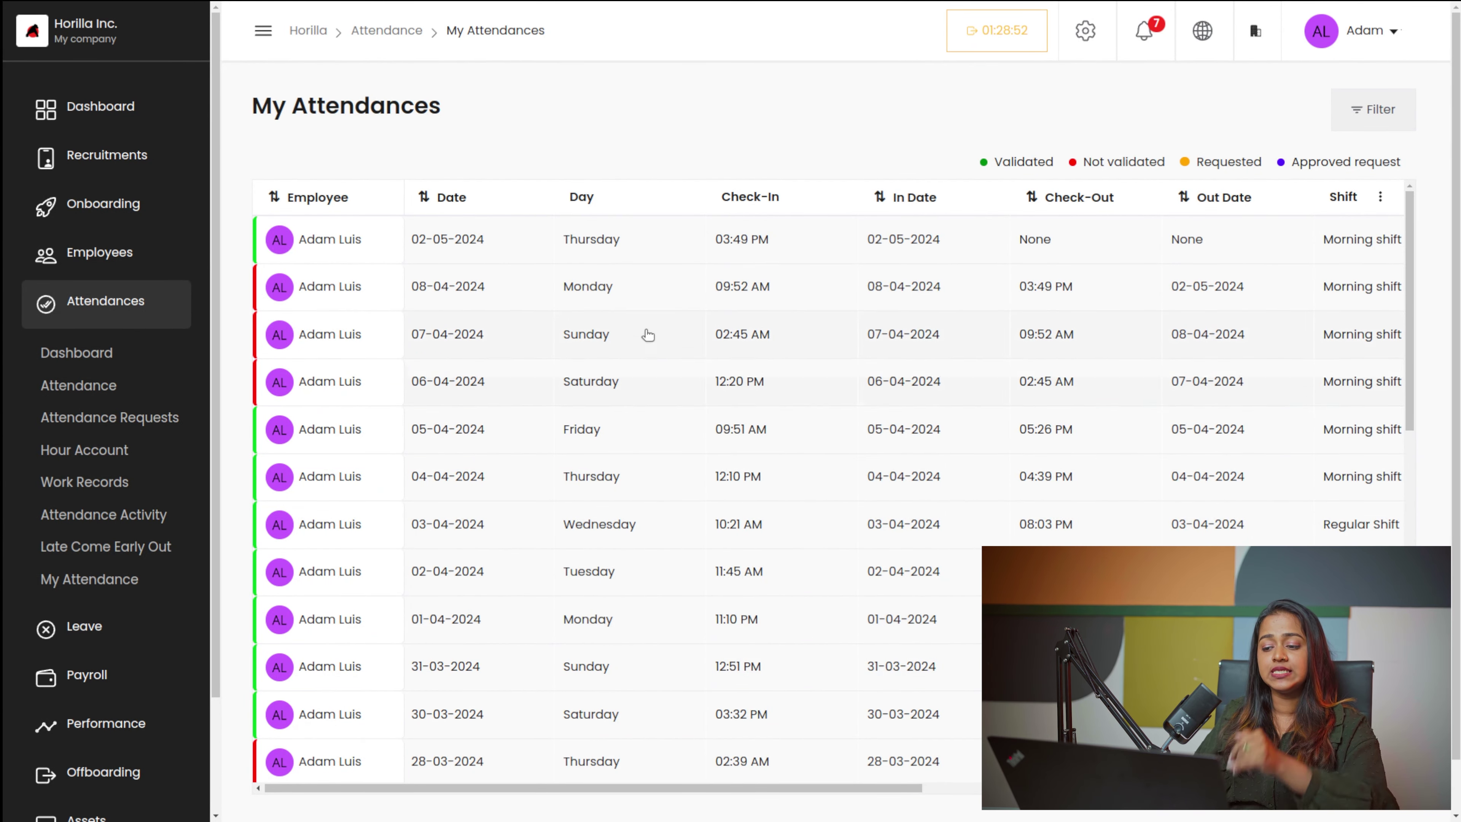
pyautogui.hscroll(3, 645, 311)
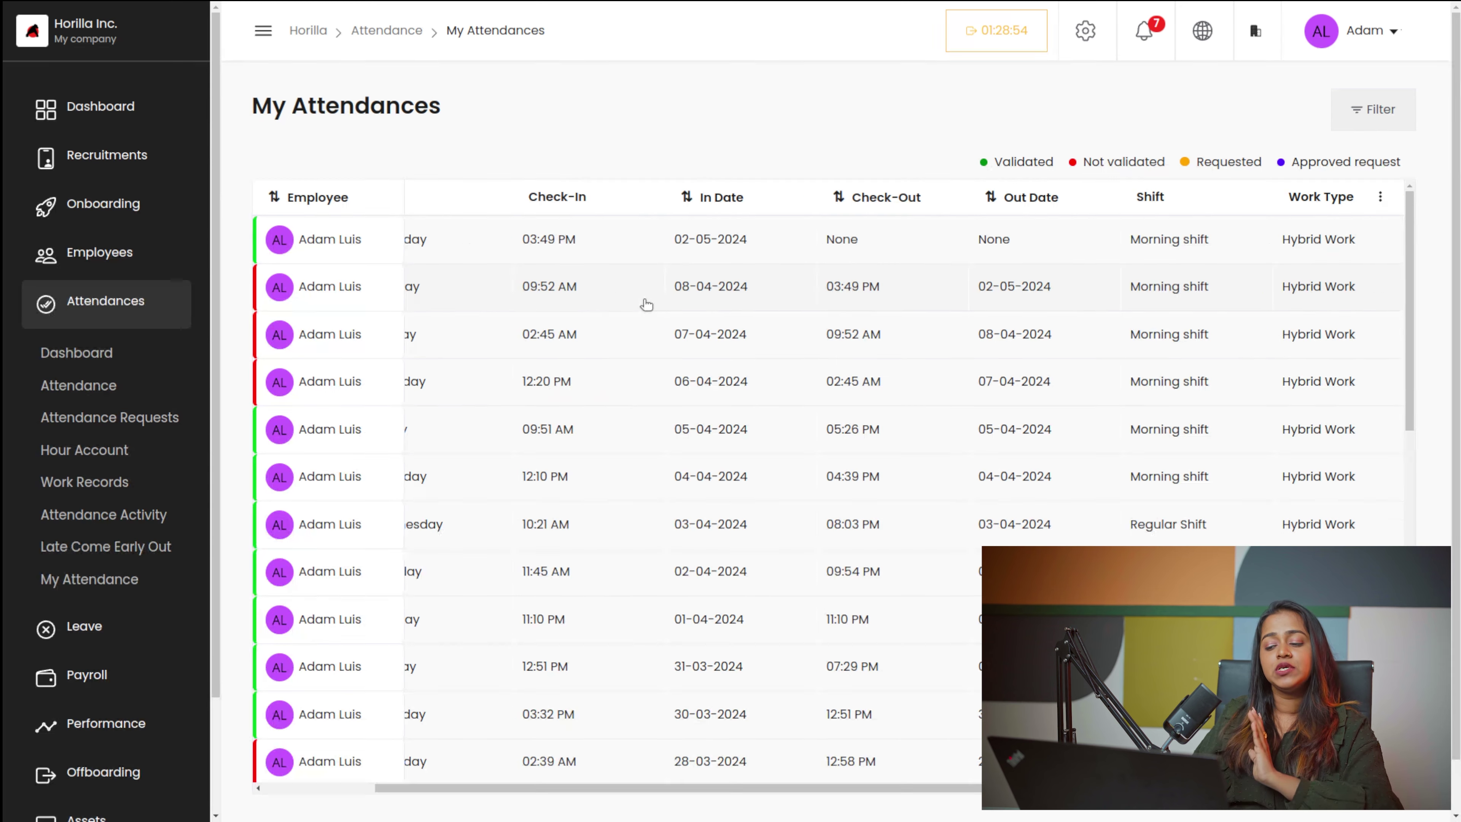
pyautogui.hscroll(6, 646, 305)
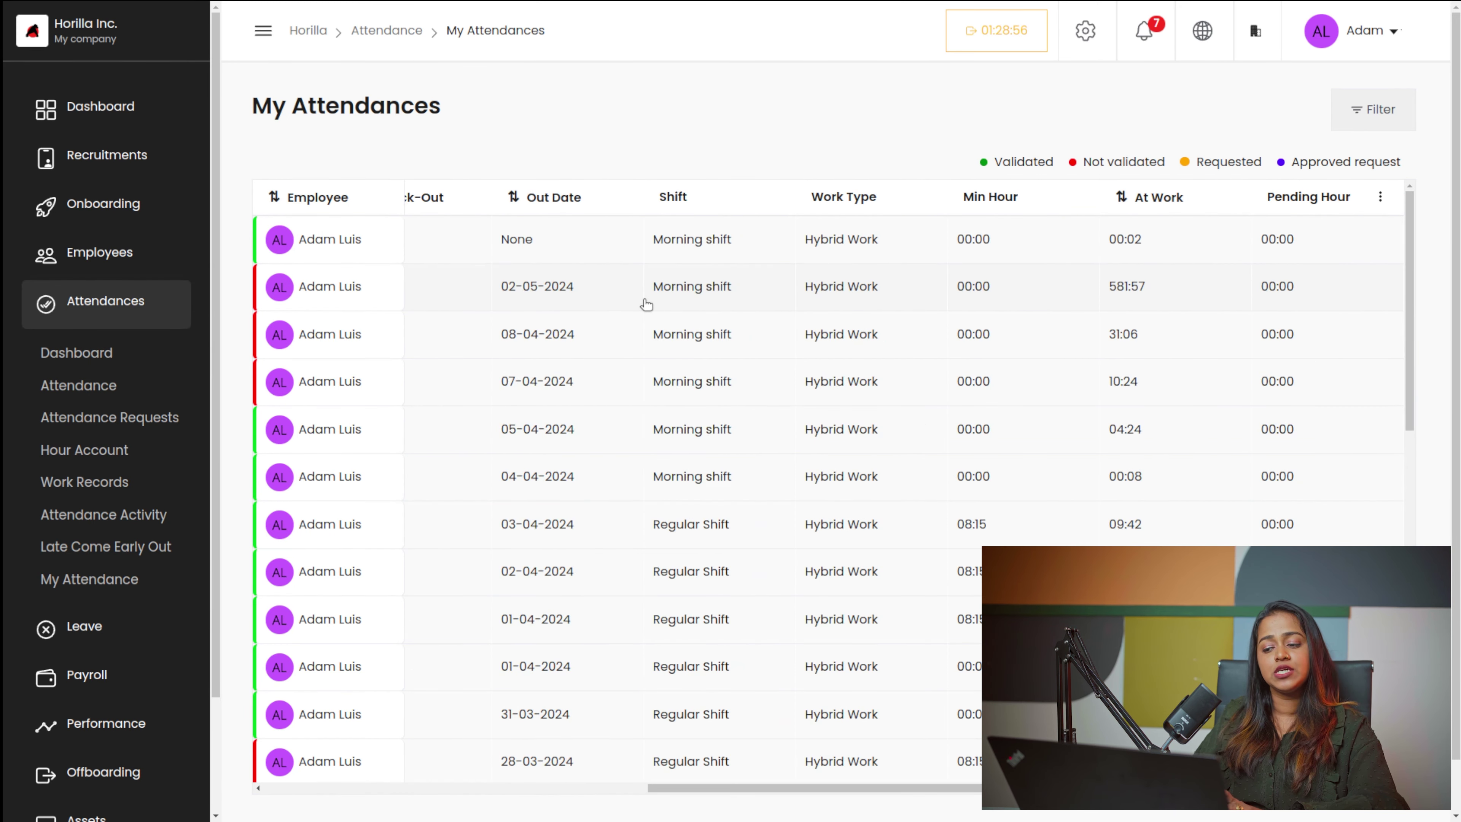
pyautogui.hscroll(2, 647, 305)
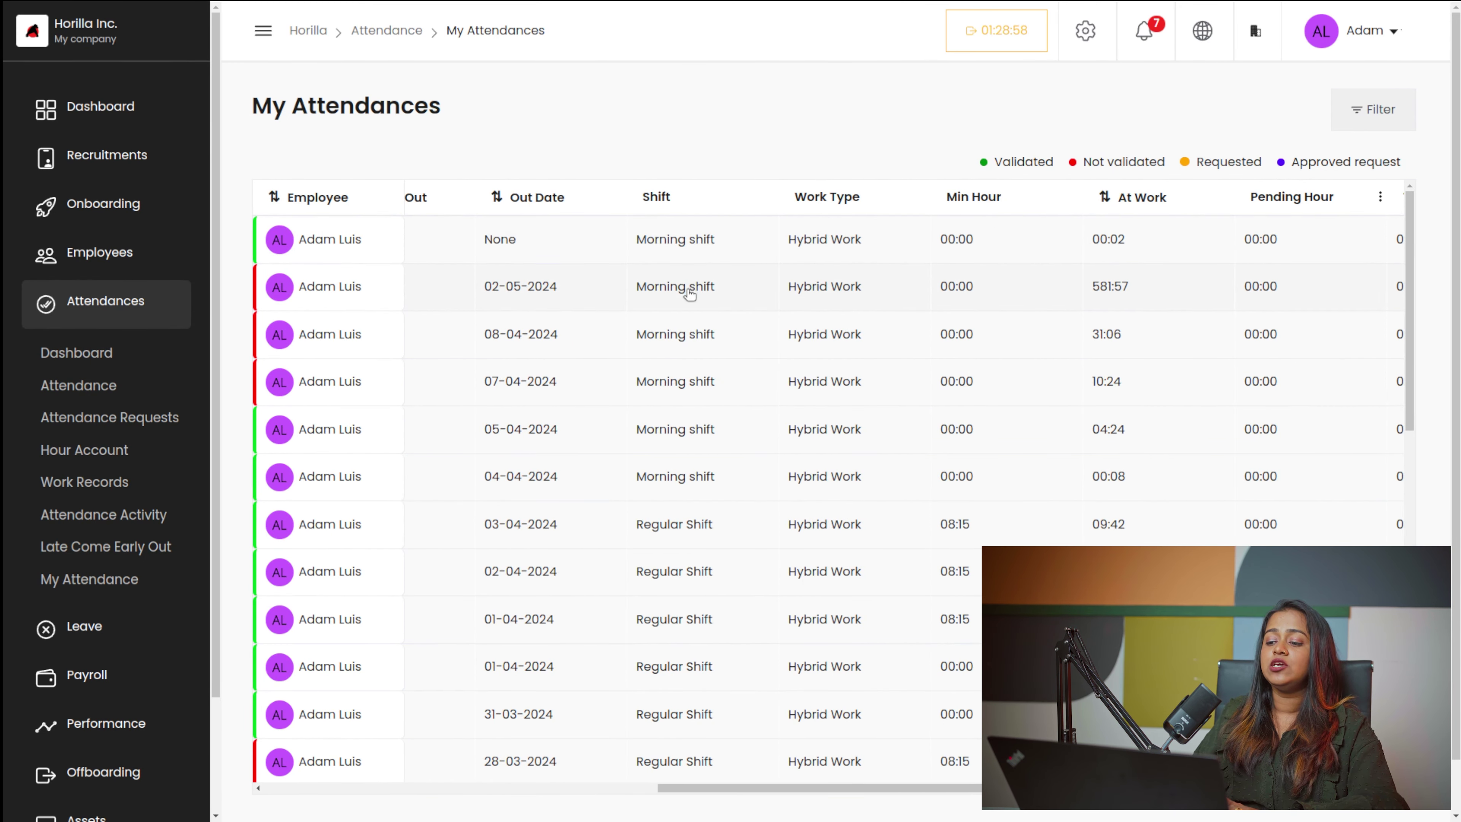
pyautogui.hscroll(3, 828, 224)
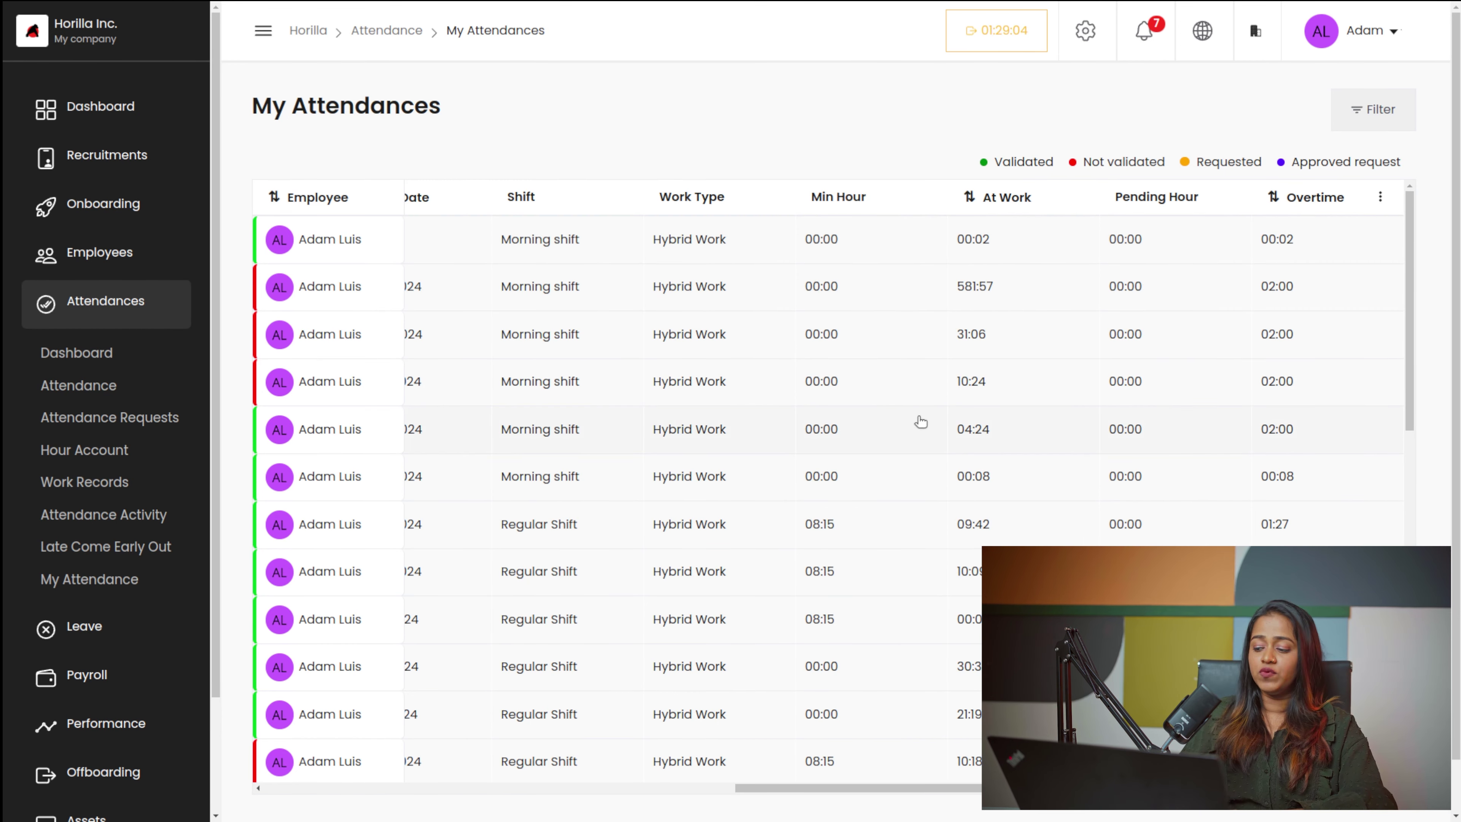
pyautogui.hscroll(-5, 921, 422)
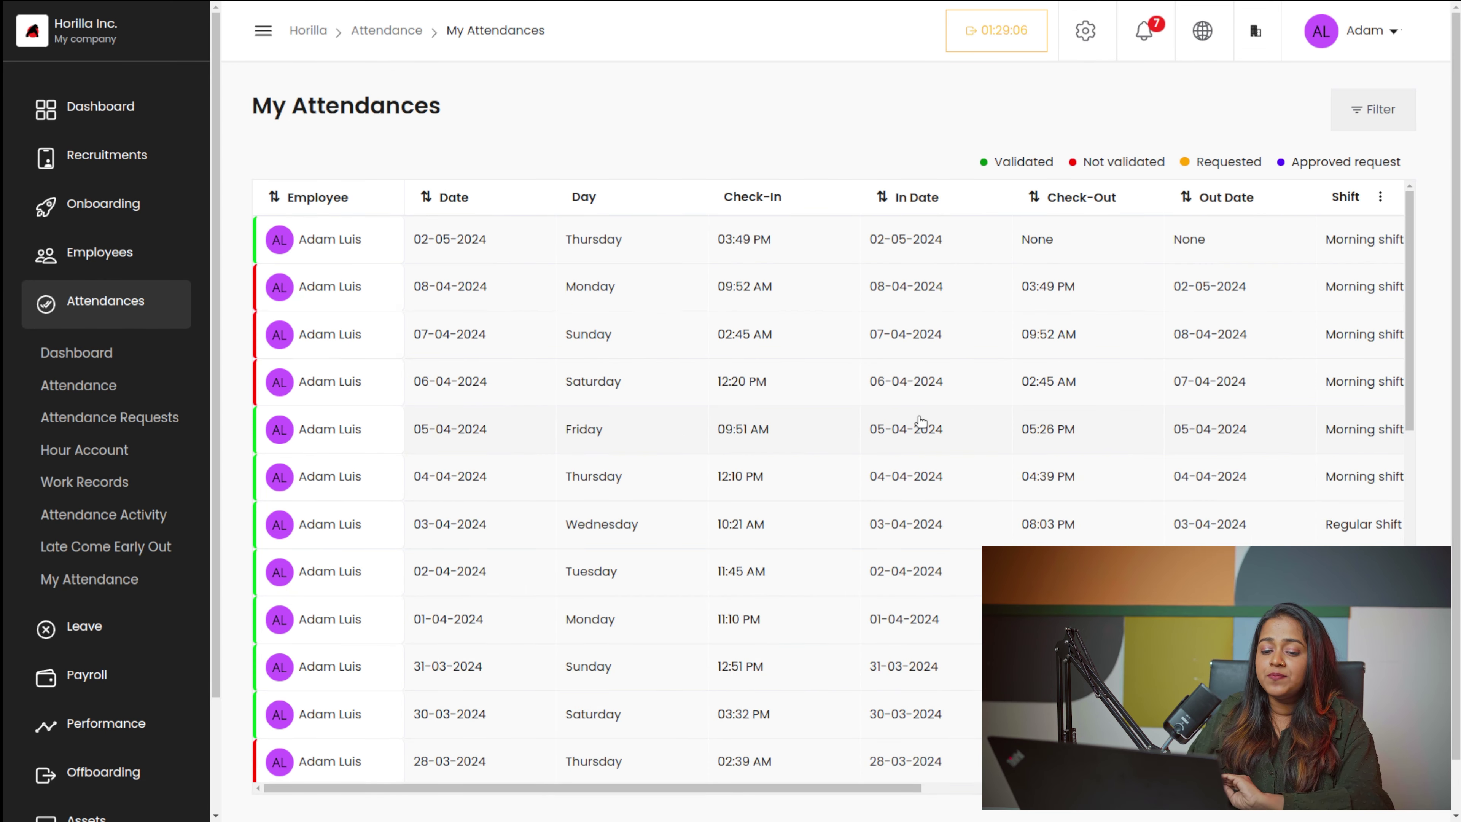